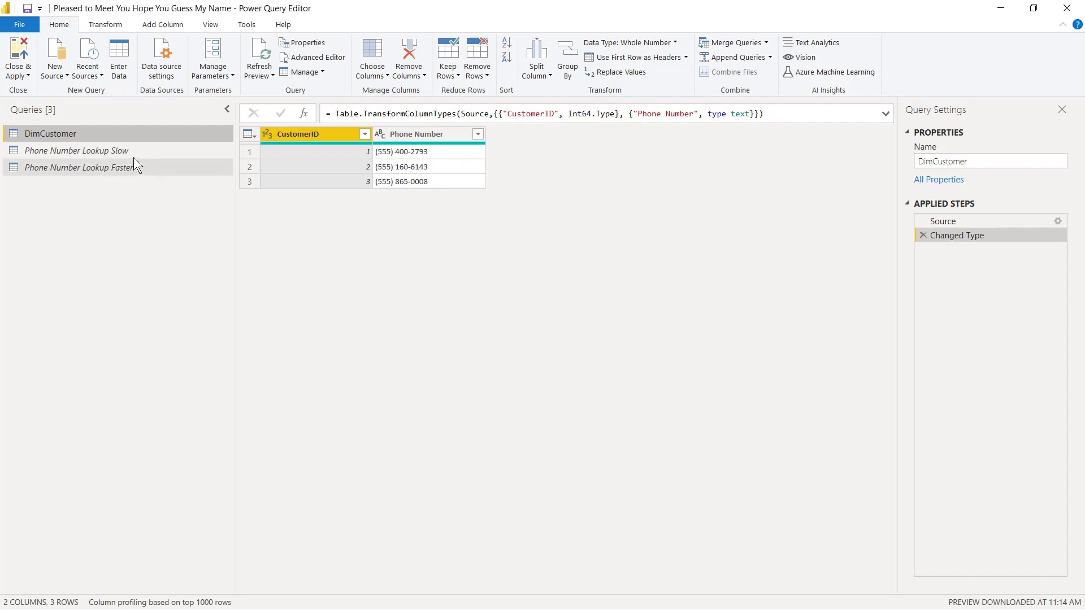
Compare the DimCustomer and Phone Number Lookup Slow tables, then start a merge from DimCustomer.
click(49, 155)
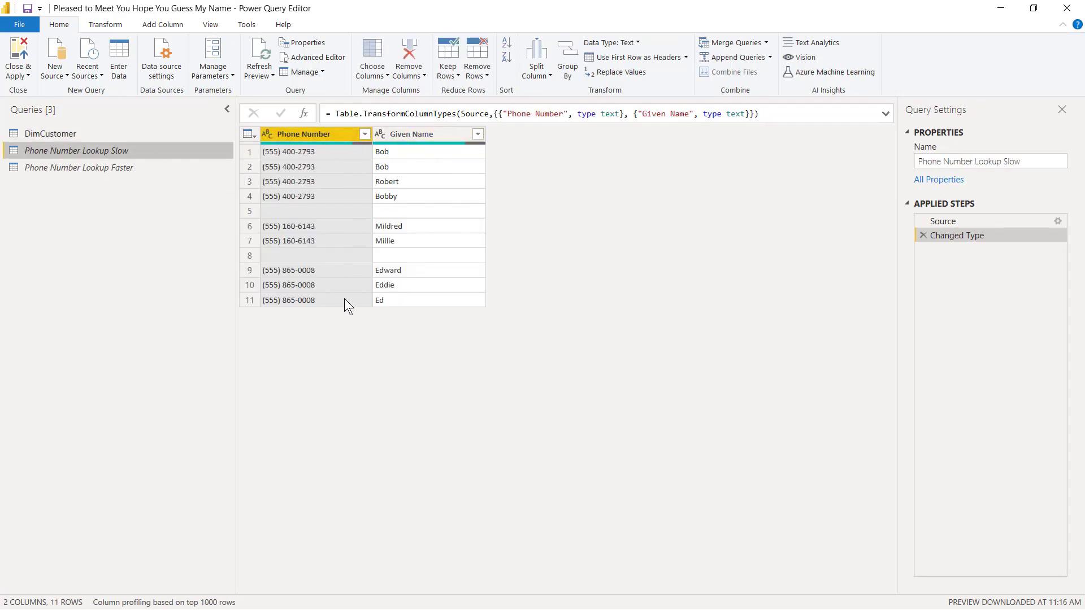
click(76, 138)
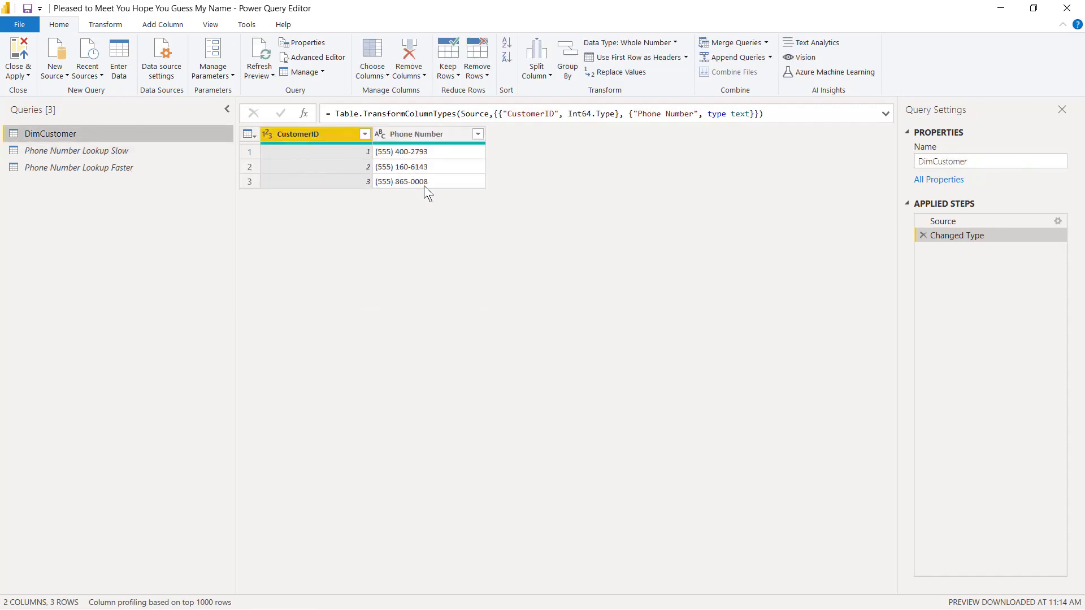
click(157, 153)
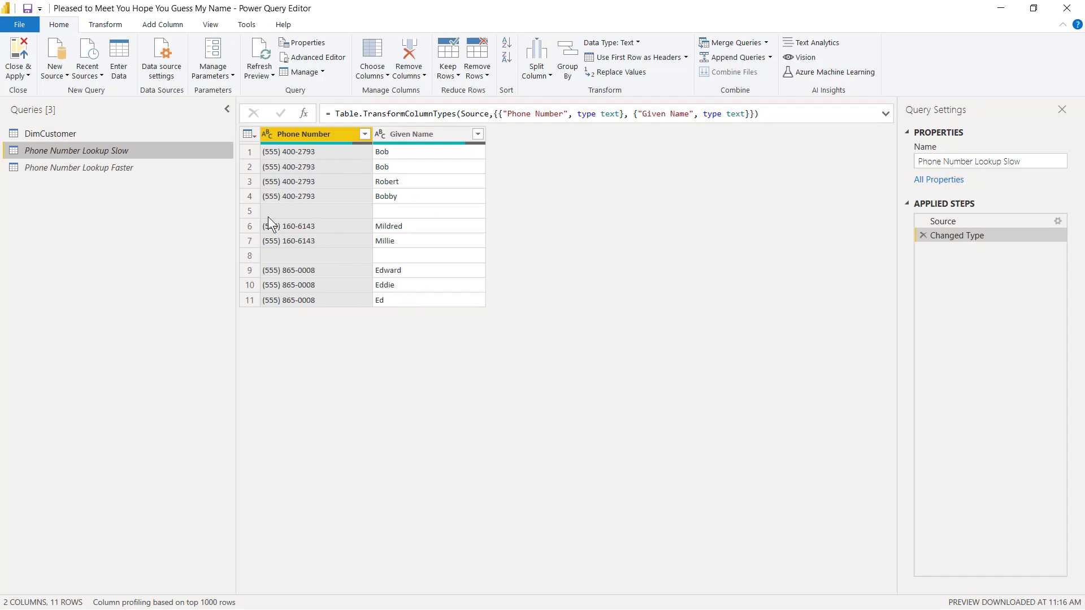
click(81, 141)
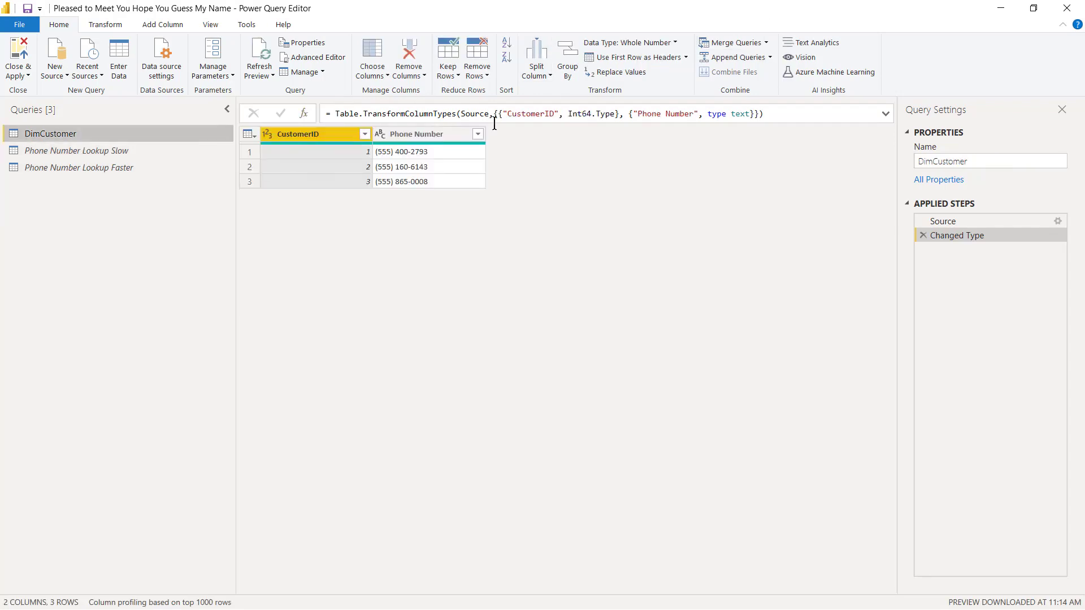
click(719, 42)
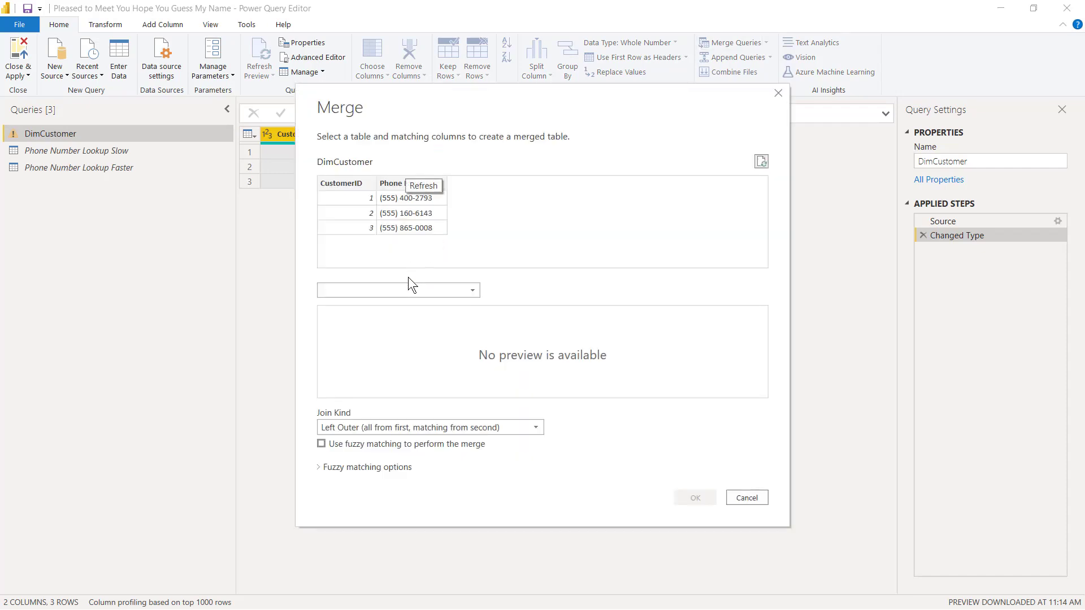
Merge Phone Number Lookup Slow into DimCustomer, matching on Phone Number in both tables.
click(408, 293)
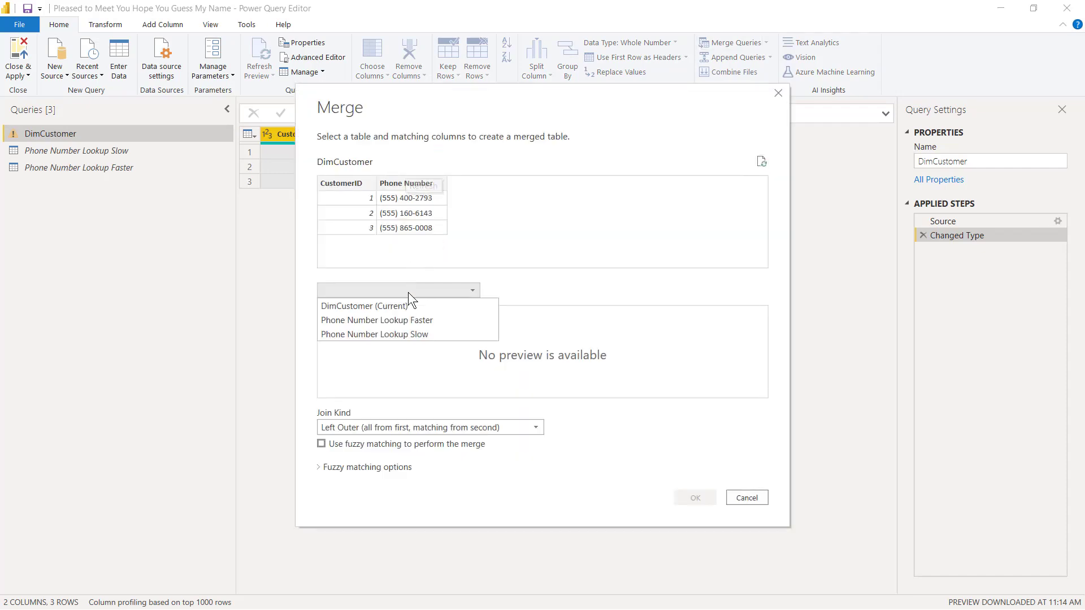
click(408, 331)
click(413, 185)
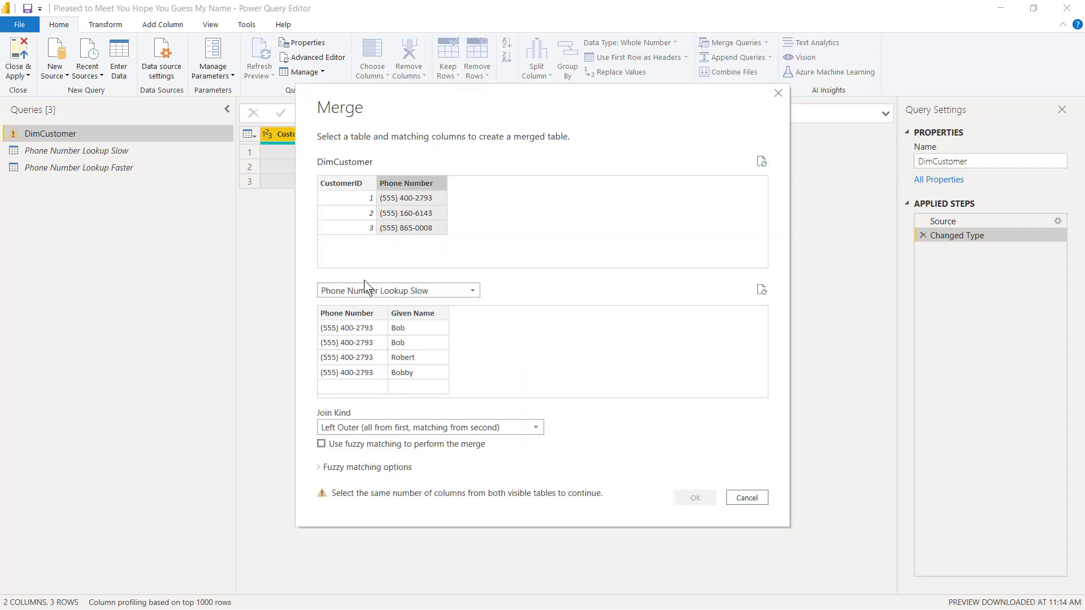
click(366, 314)
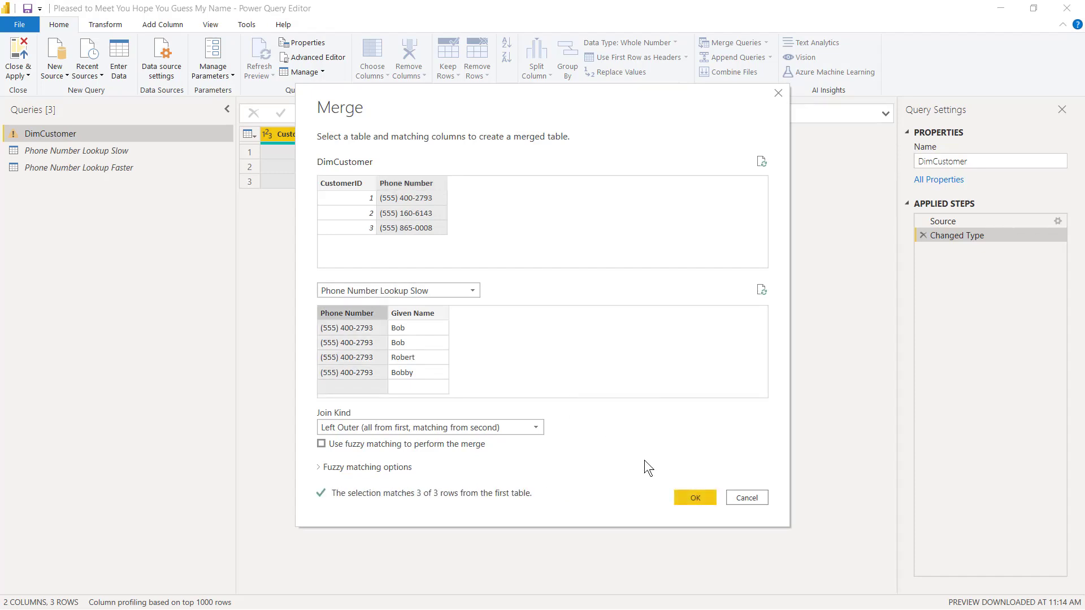
click(683, 489)
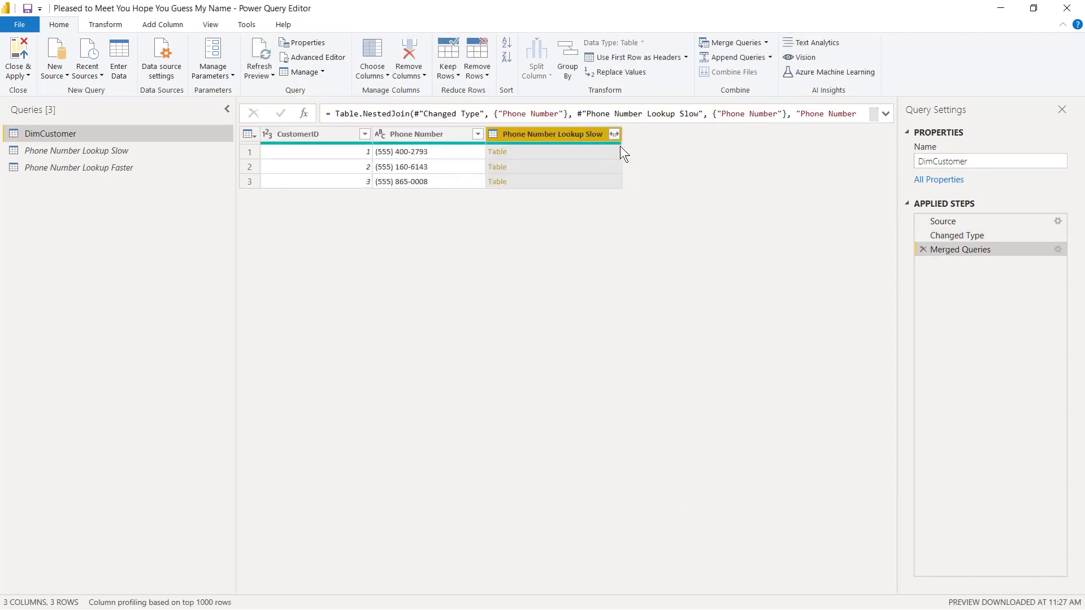
Expand the merged column's Given Name values without Phone Number, then delete that expansion step.
click(613, 133)
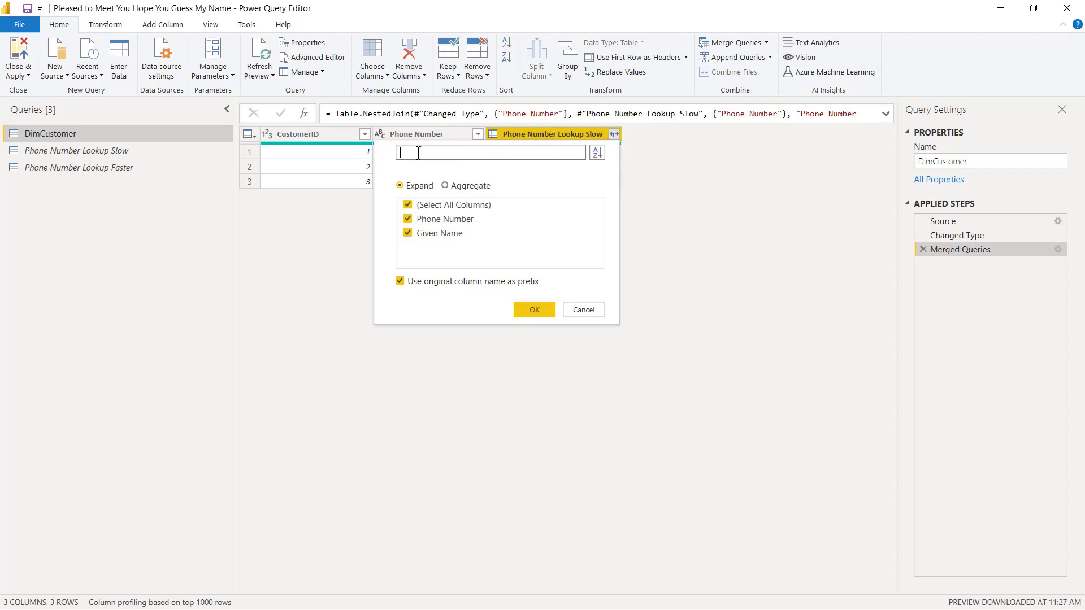
click(452, 220)
click(529, 311)
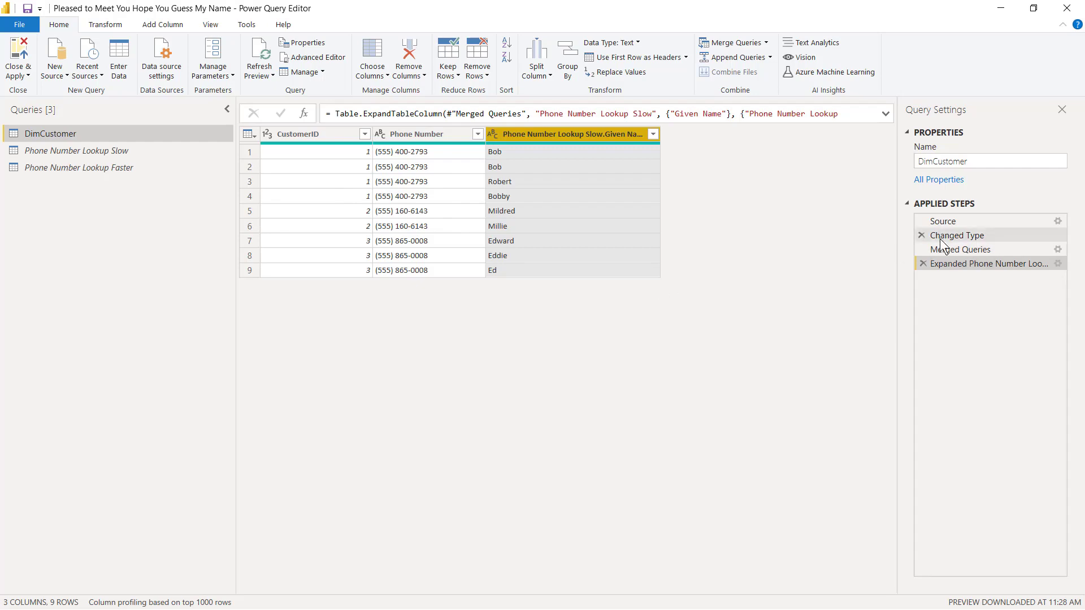
click(923, 262)
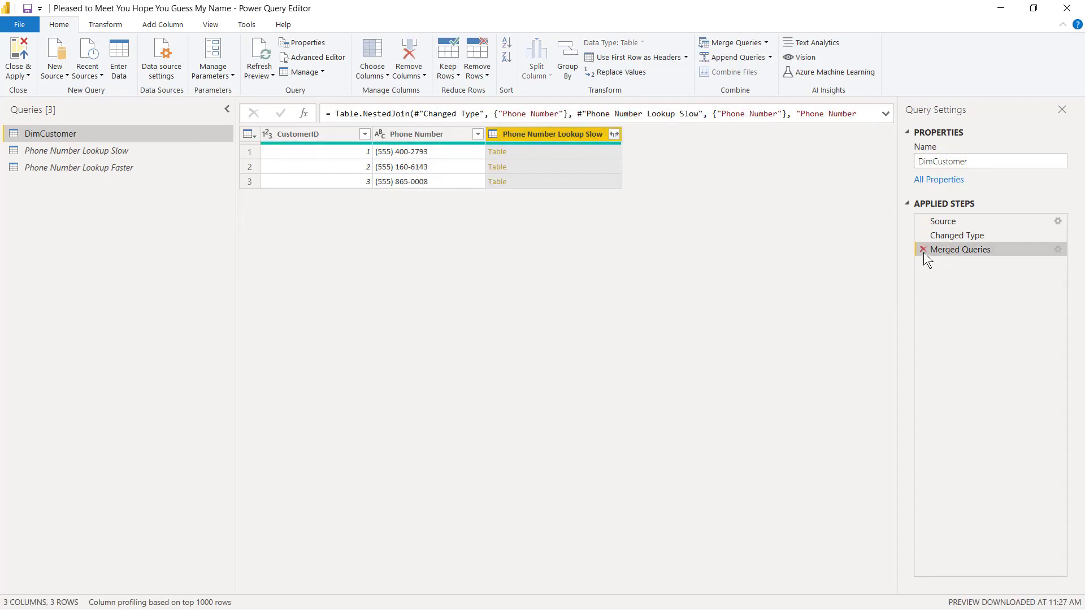
Delete the Merged Queries step and switch to the Phone Number Lookup Slow query.
click(923, 250)
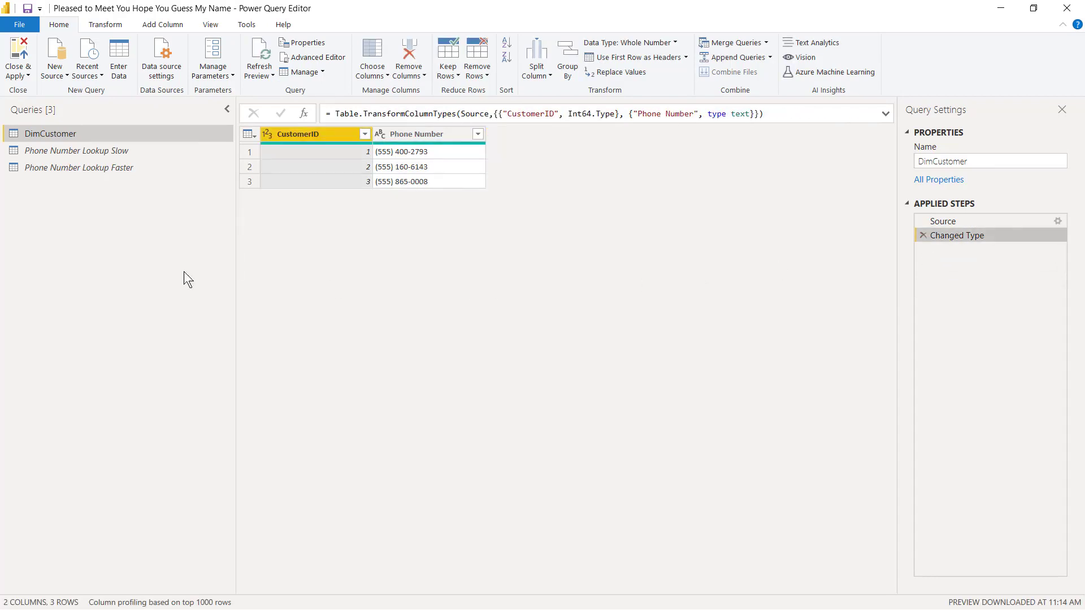
click(117, 157)
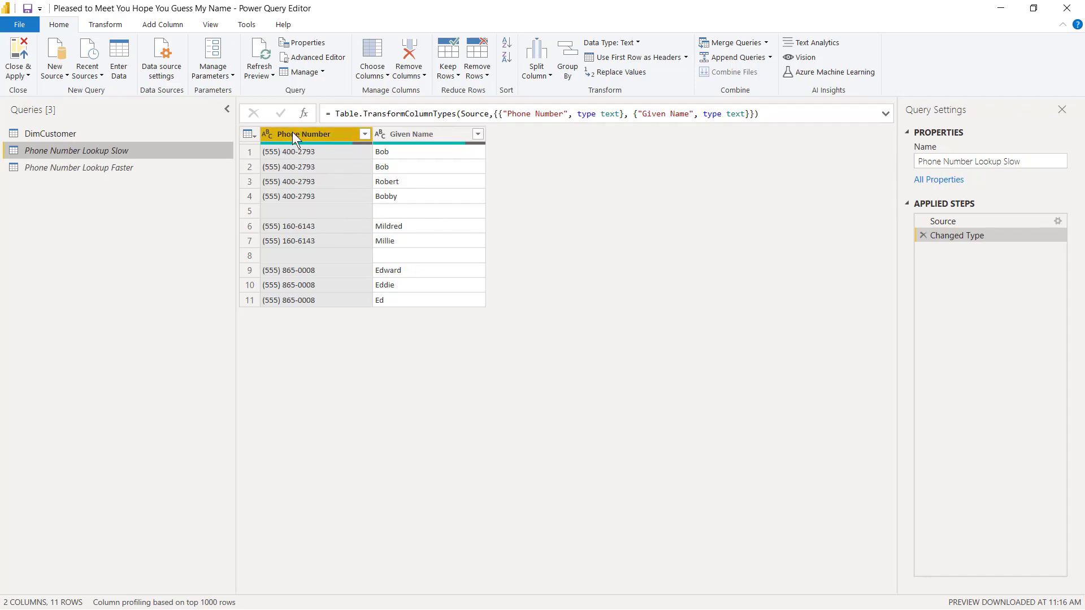
Remove blank rows across Phone Number and Given Name, leaving 9 rows.
ctrl+click(428, 135)
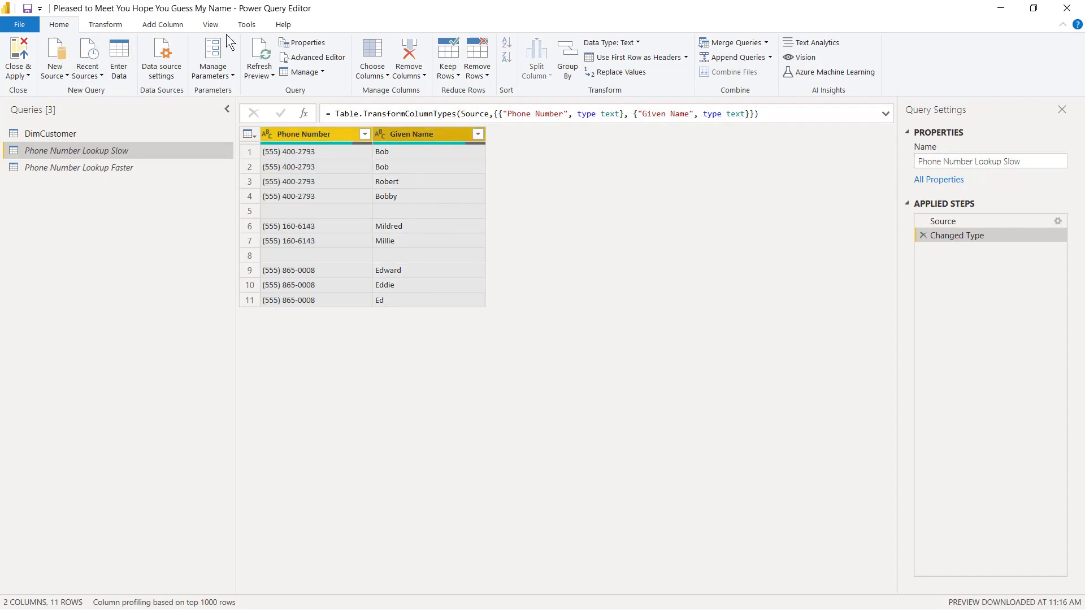
click(479, 72)
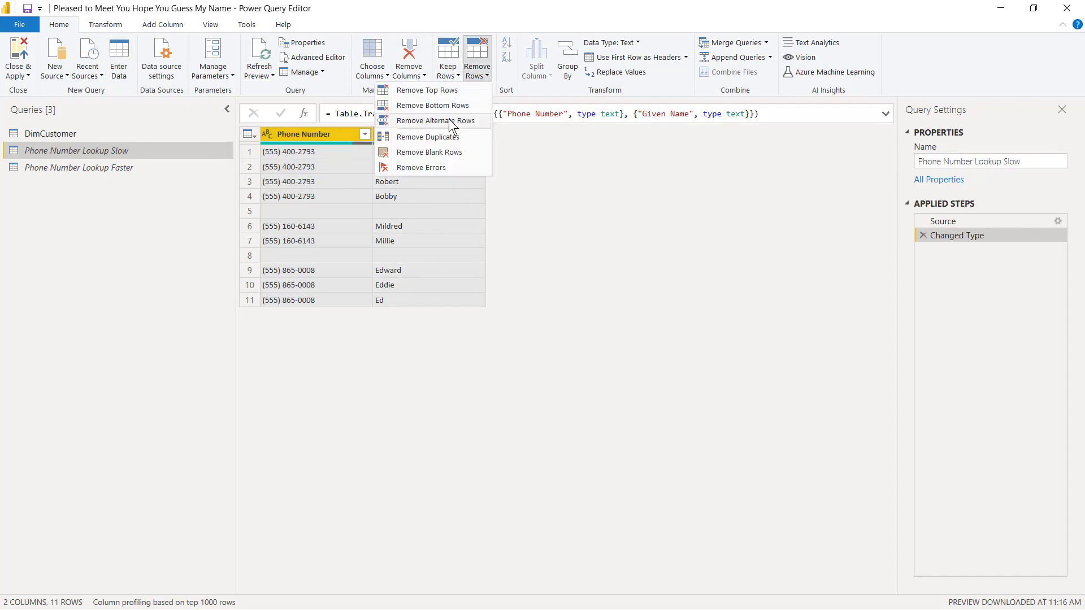
click(443, 153)
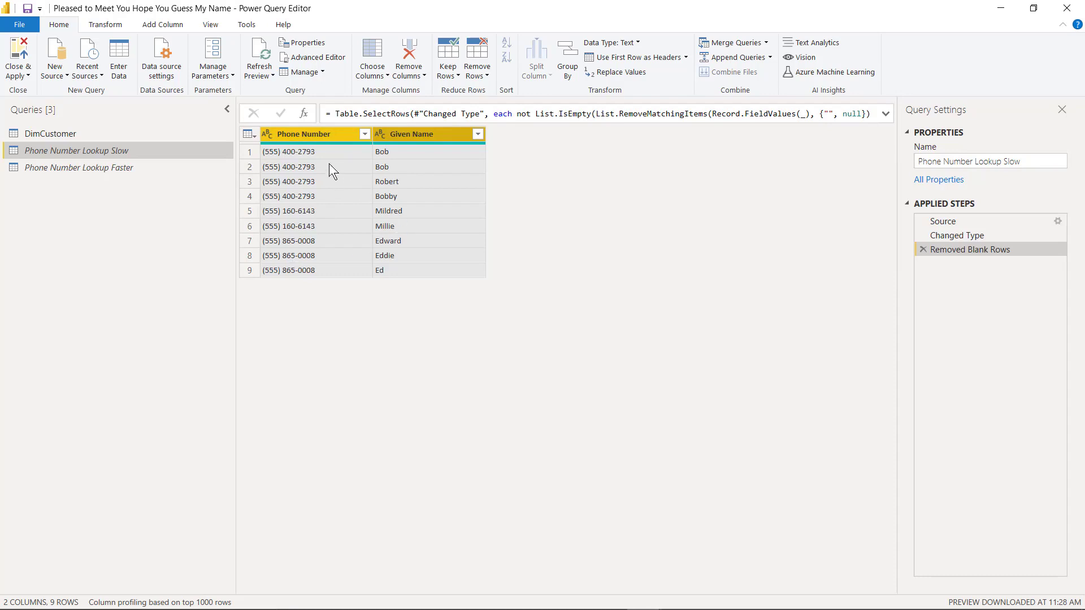
click(324, 135)
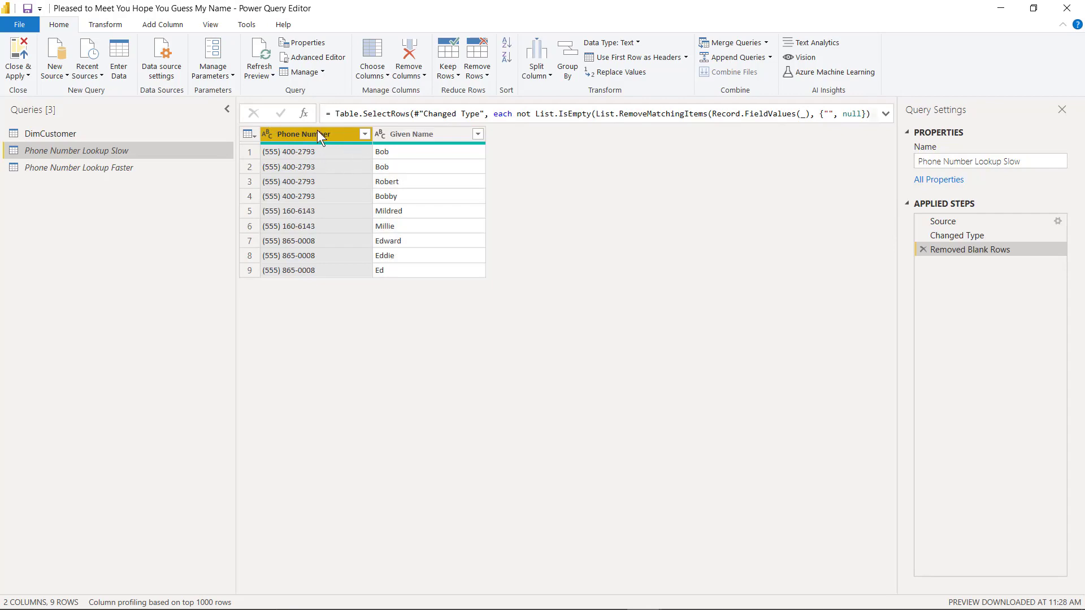
right_click(313, 133)
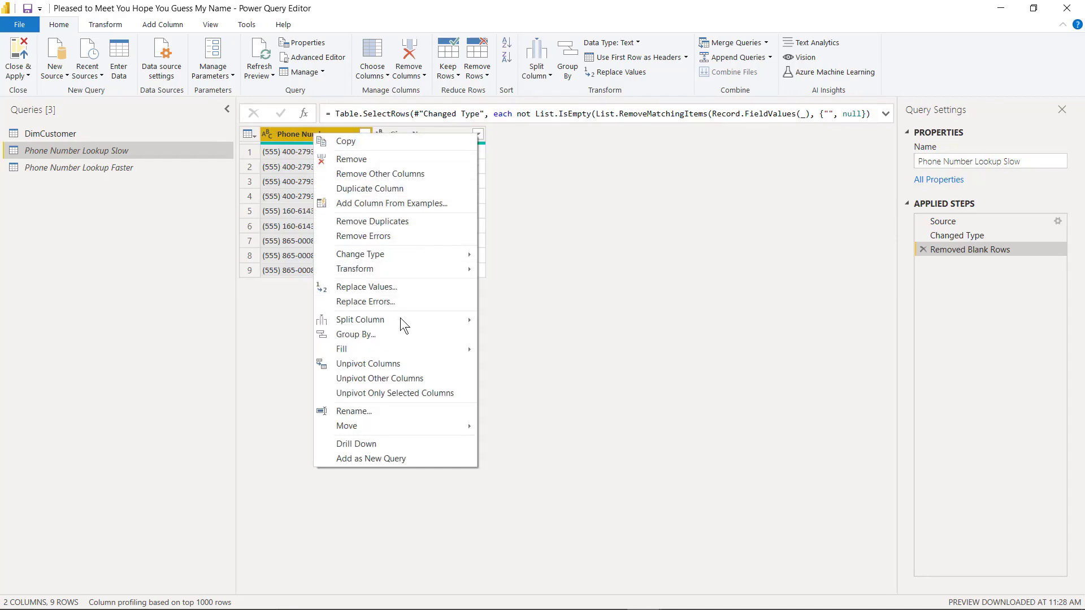
click(416, 334)
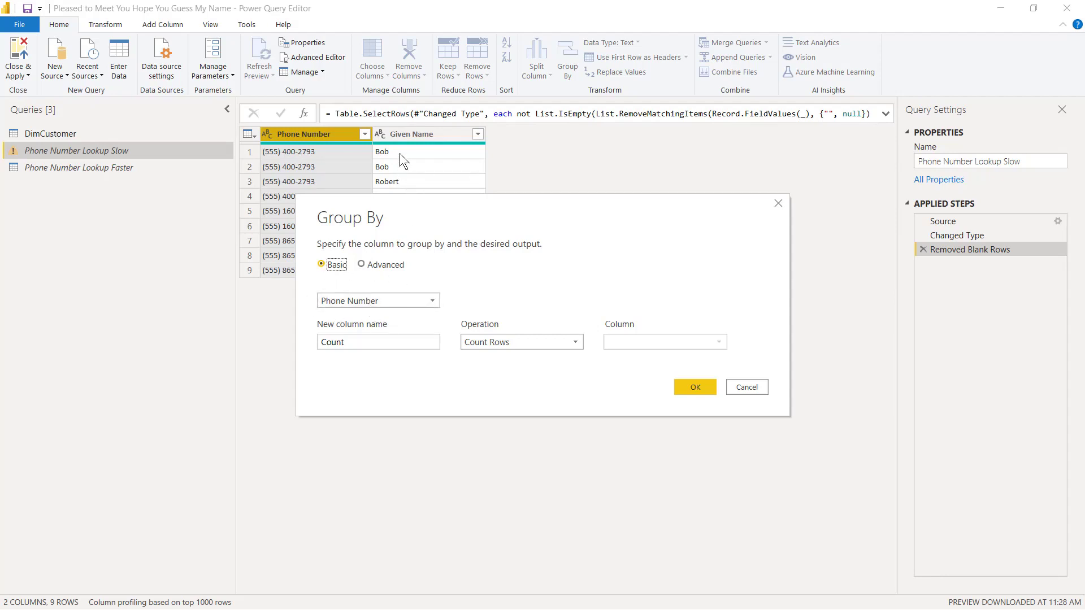
click(370, 343)
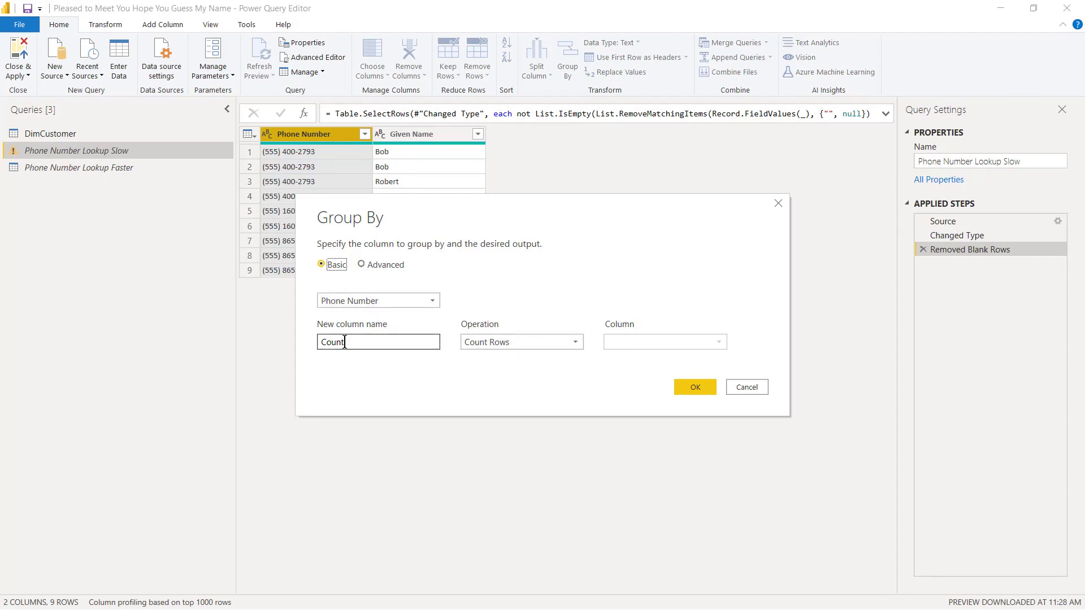
click(699, 384)
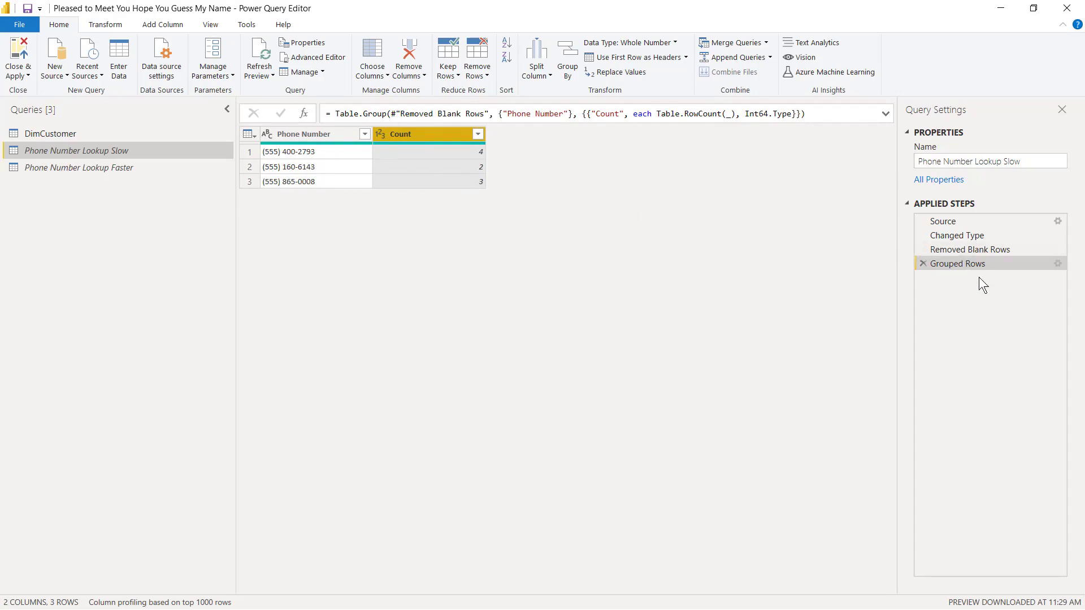
click(923, 263)
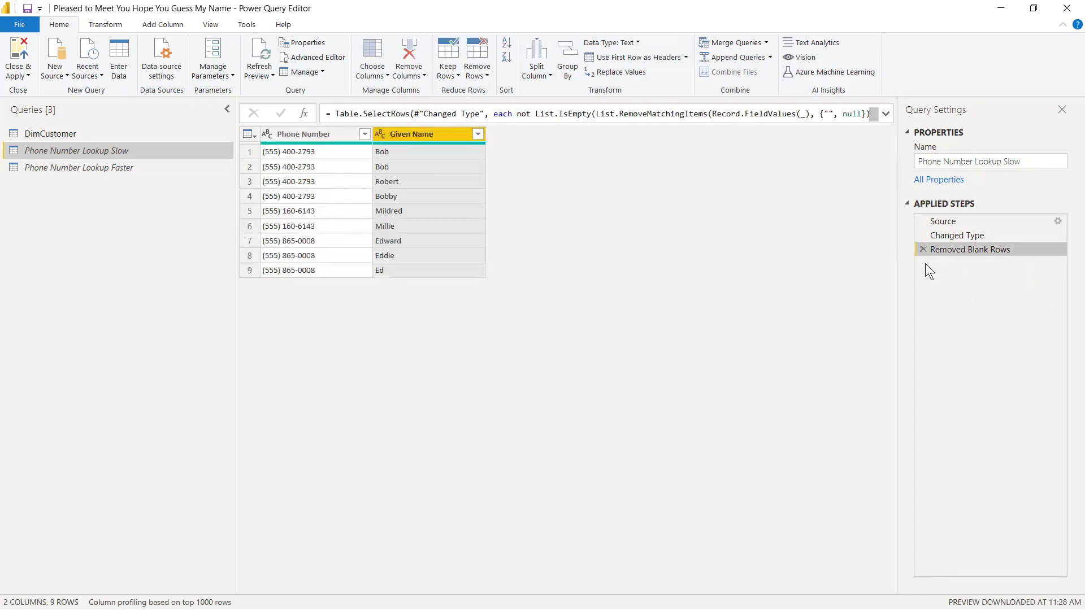
Group by Phone Number using the All Rows operation into a new column named FilteredRecords.
right_click(306, 132)
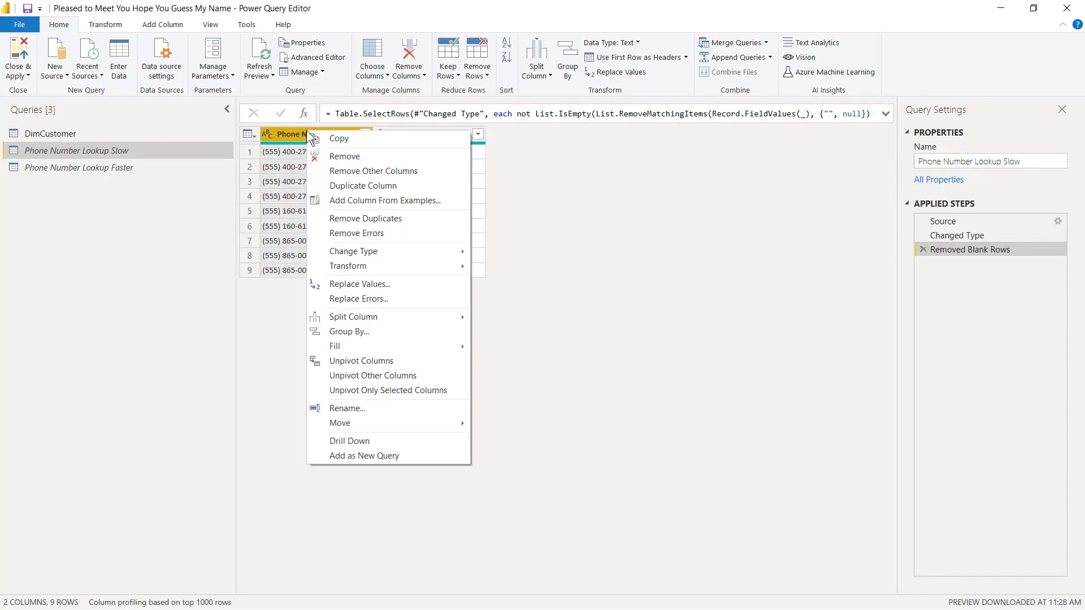
click(357, 332)
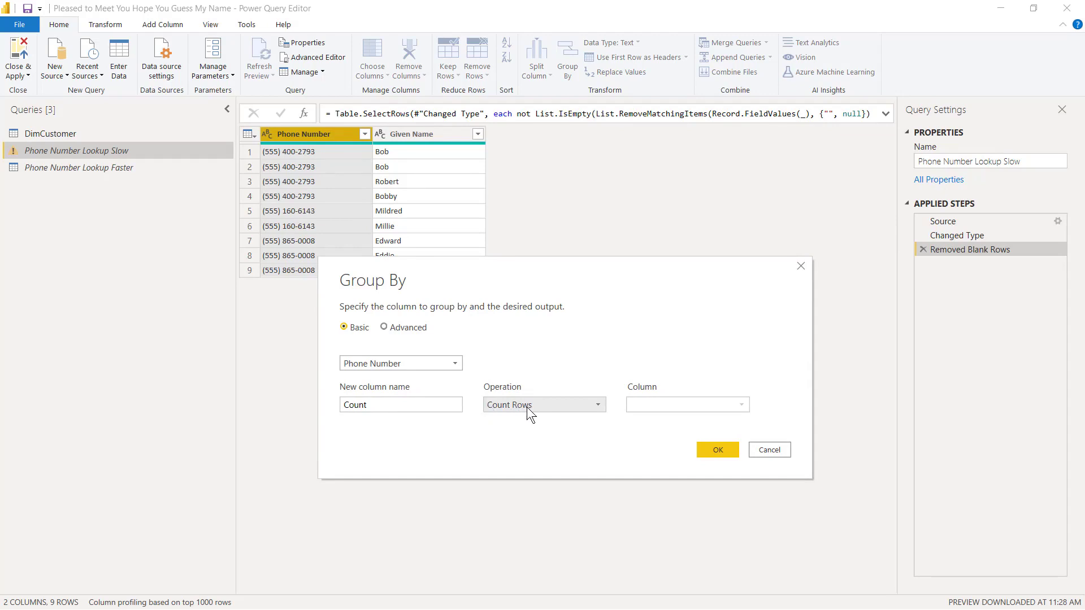
click(526, 407)
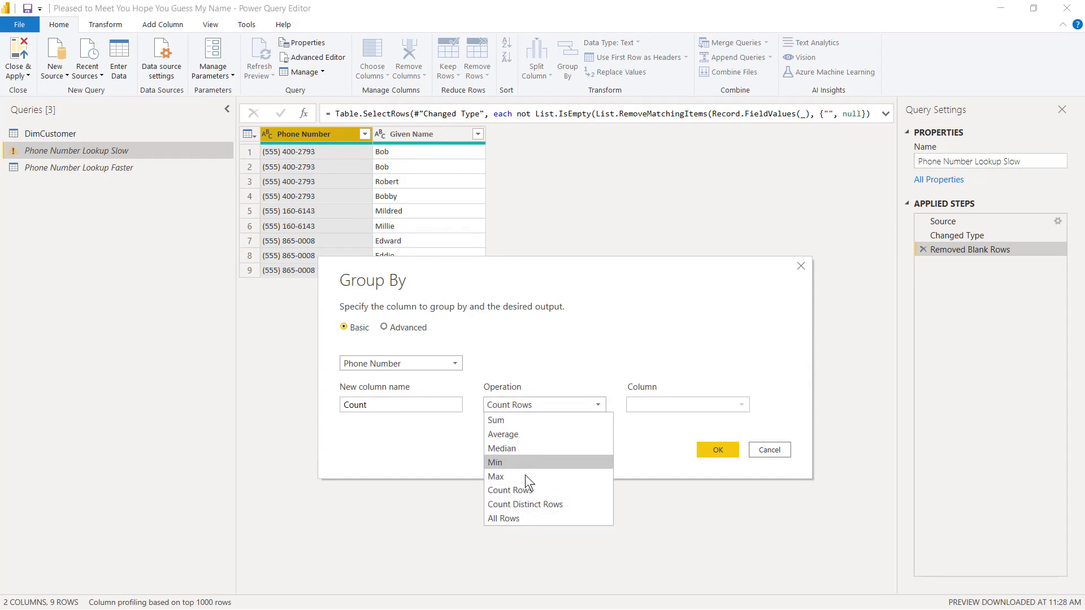
click(523, 518)
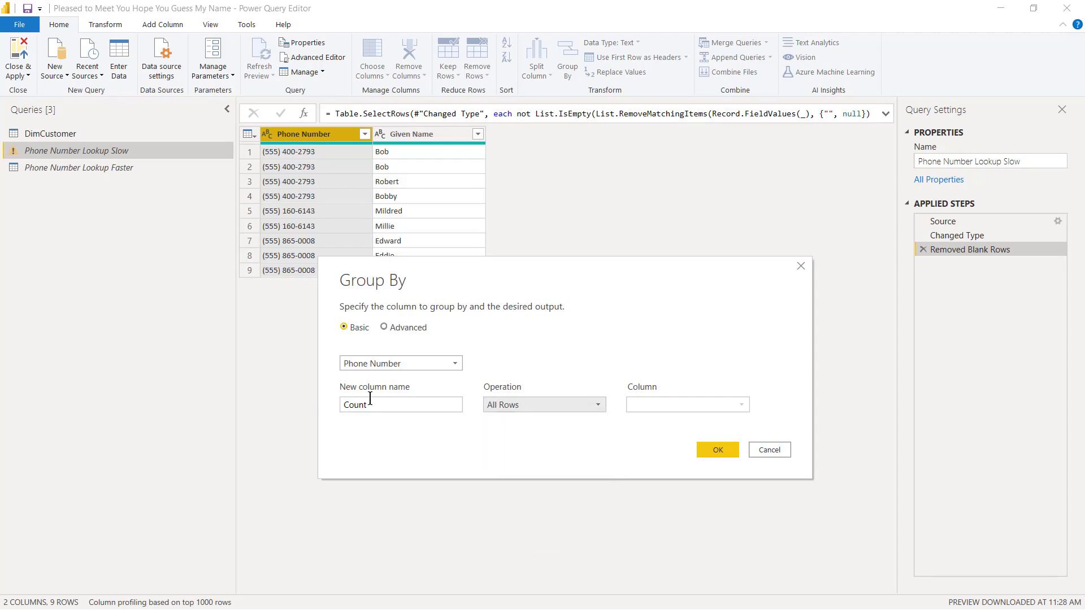
drag(387, 405, 255, 395)
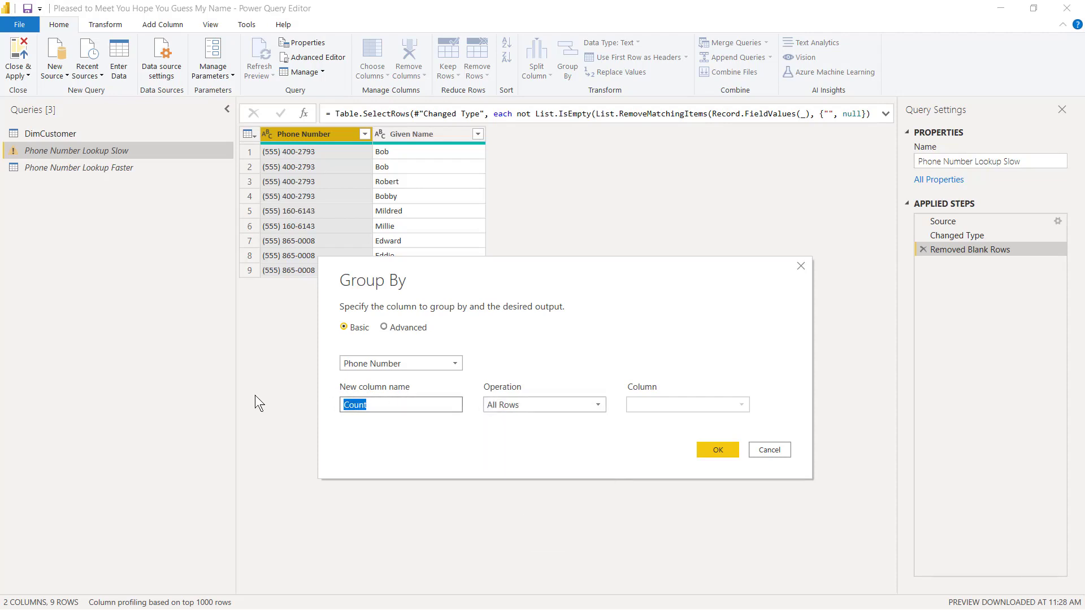
text(FIlt)
key(BackSpace)
key(BackSpace)
key(BackSpace)
text(ilteredRecrods)
key(BackSpace)
key(BackSpace)
key(BackSpace)
key(BackSpace)
text(ords)
click(717, 450)
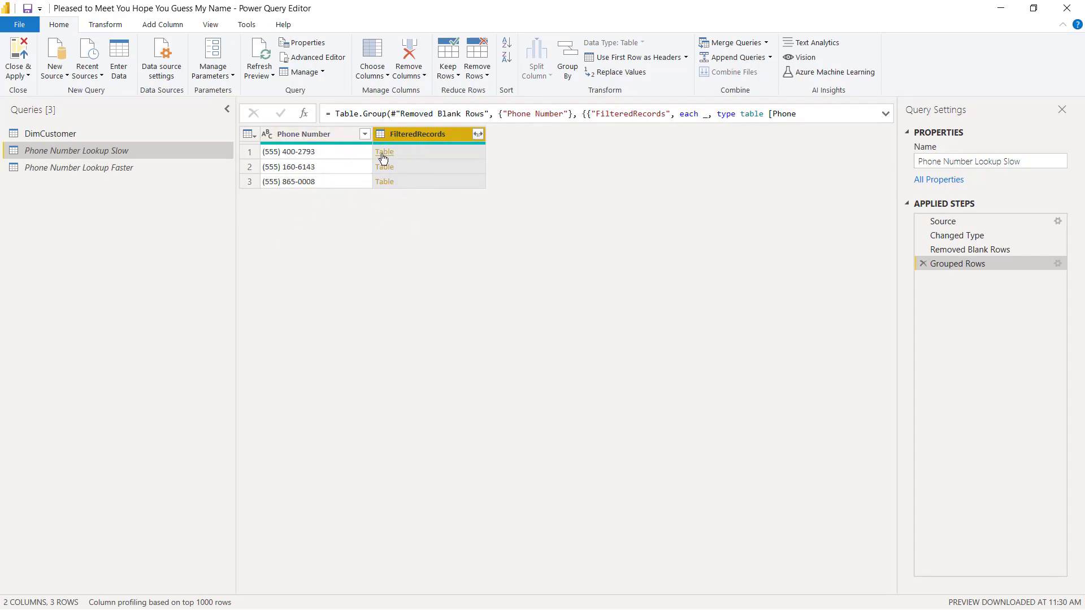
click(428, 149)
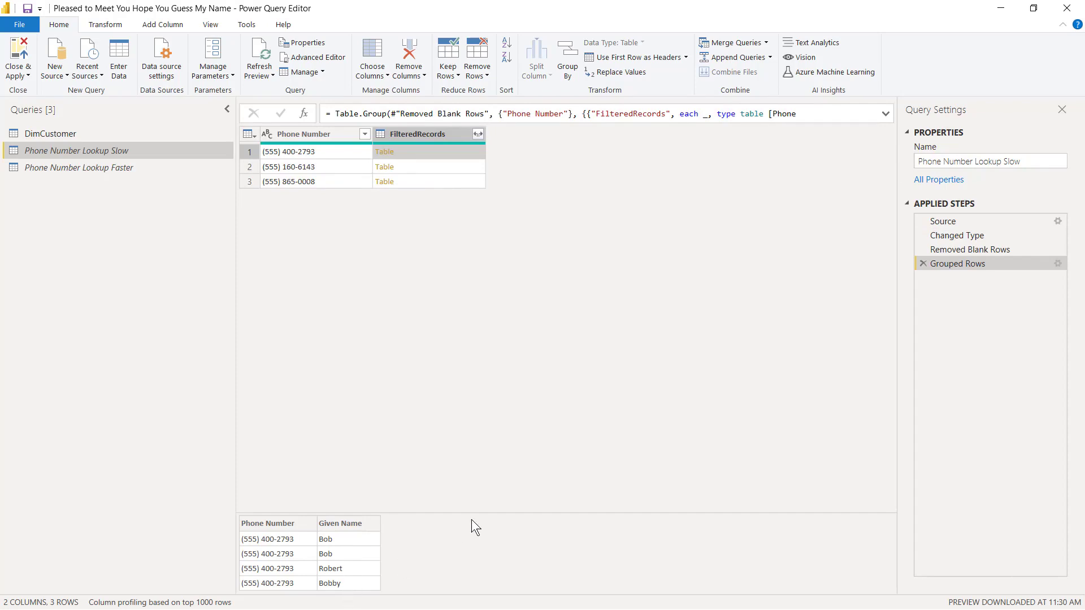
click(425, 168)
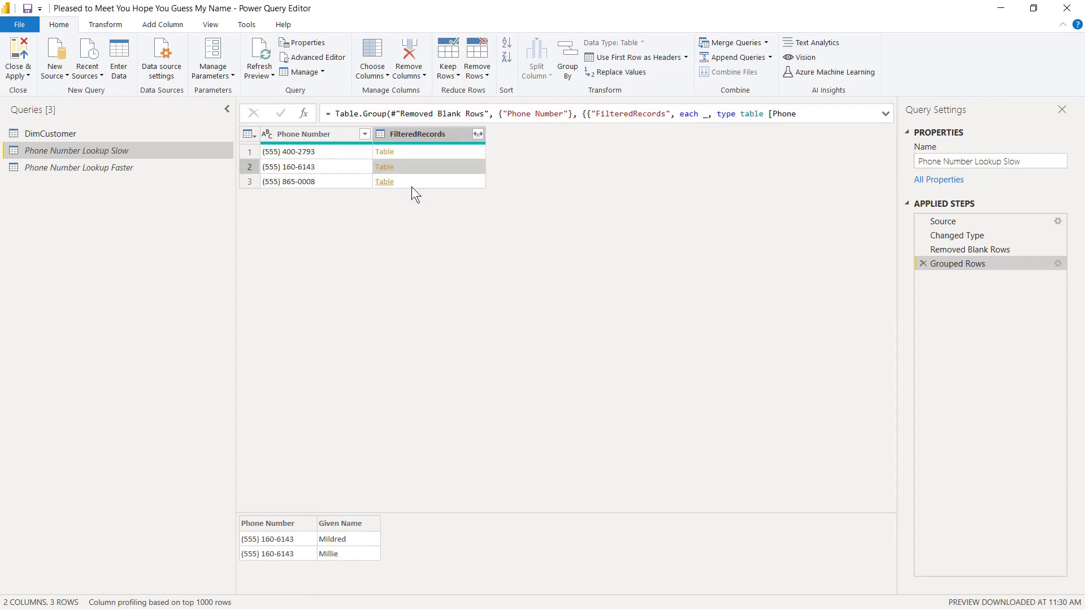
click(437, 179)
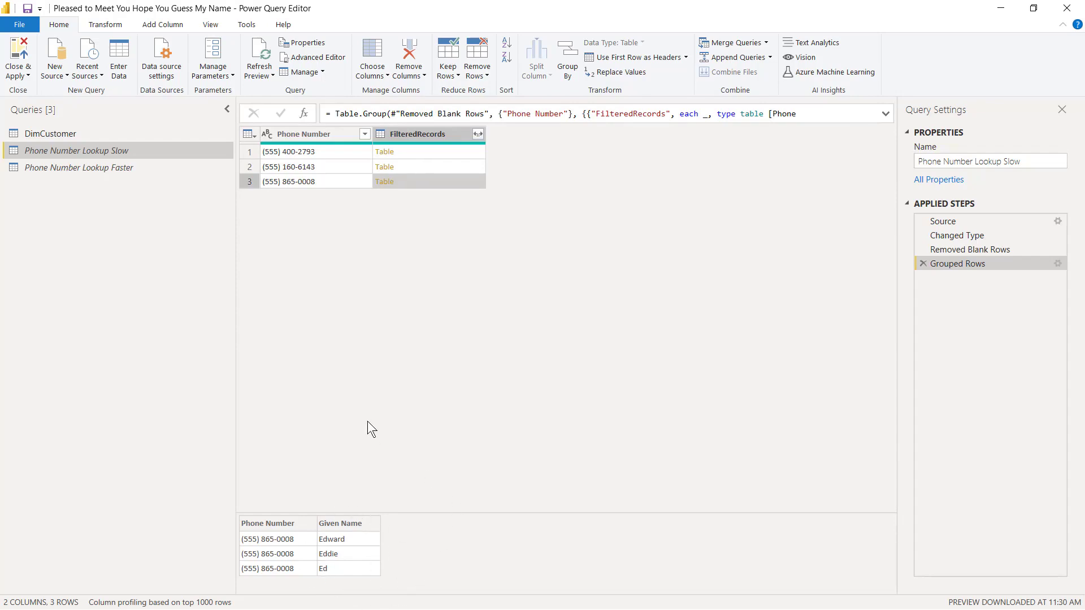
click(165, 29)
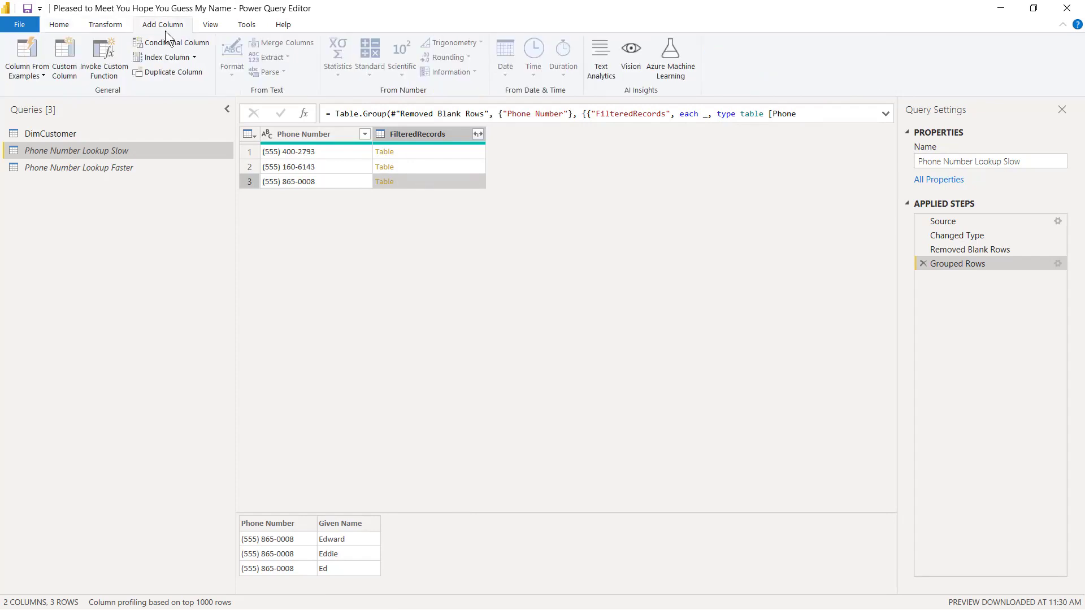
Add custom column ListOfNamesWithDupes with the formula [FilteredRecords][Given Name].
click(63, 53)
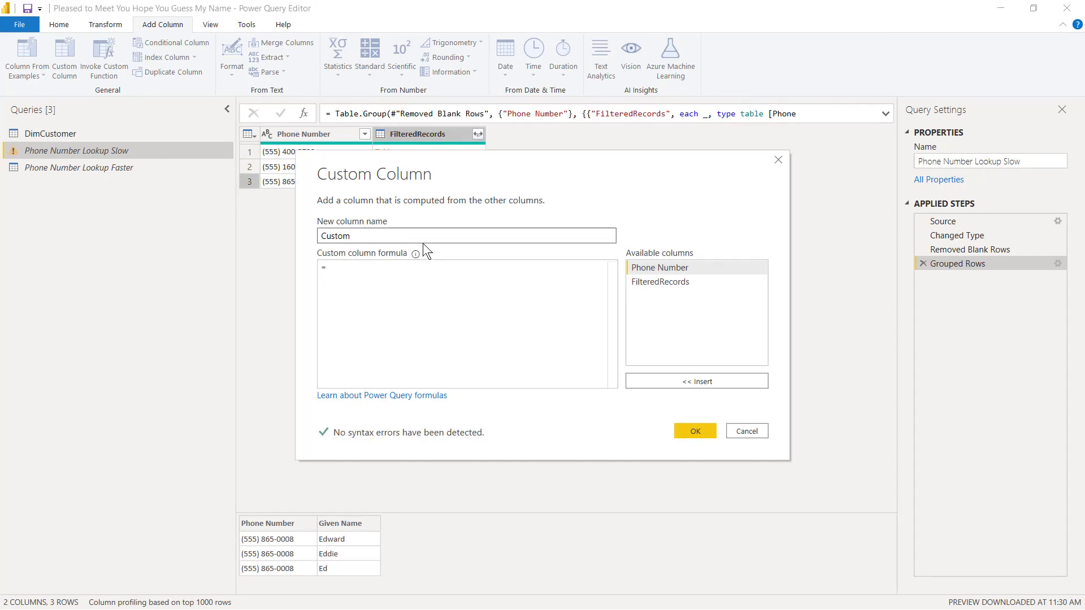
text(ListOfNa)
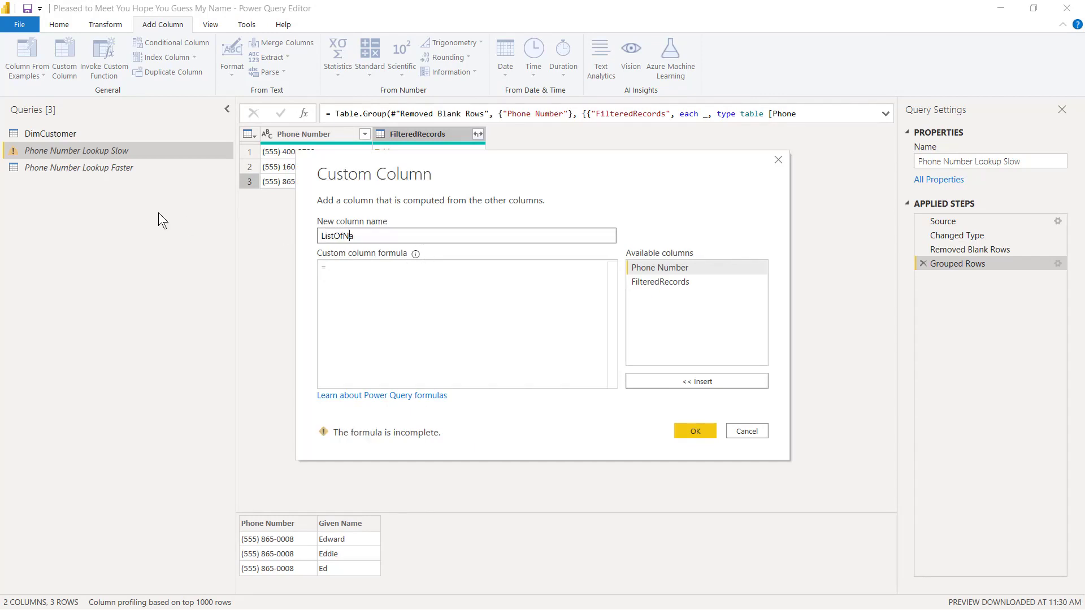
text(mesWithDupes)
click(366, 288)
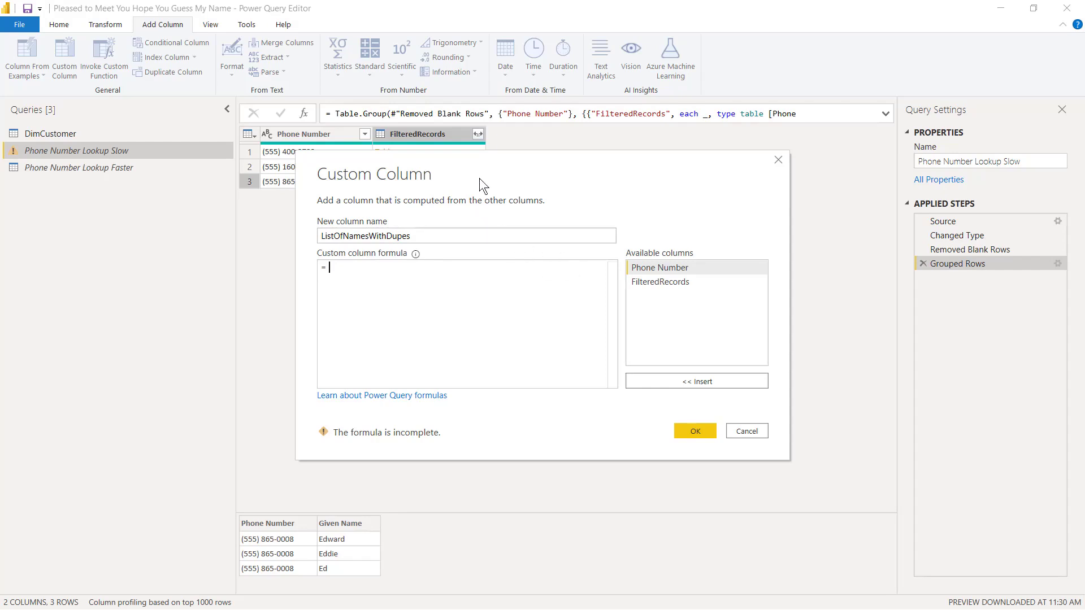
drag(470, 161, 469, 217)
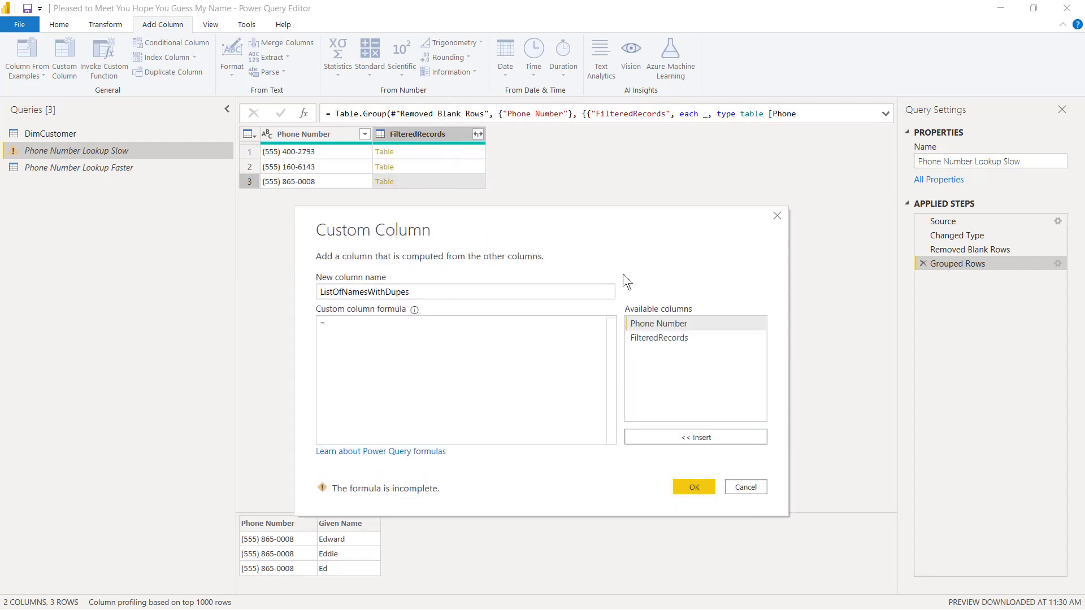
double_click(646, 338)
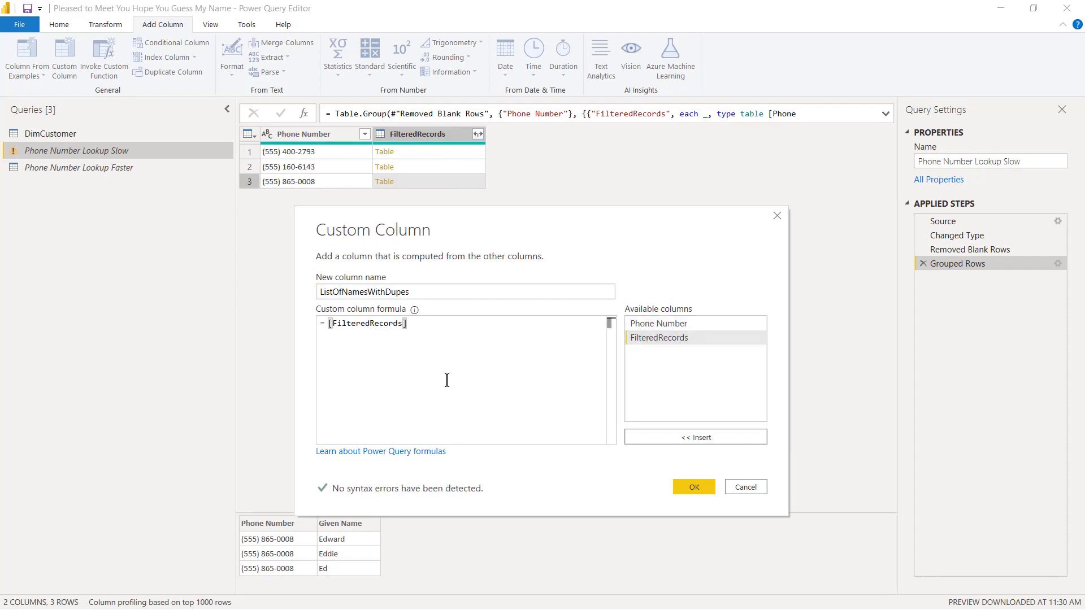
text([)
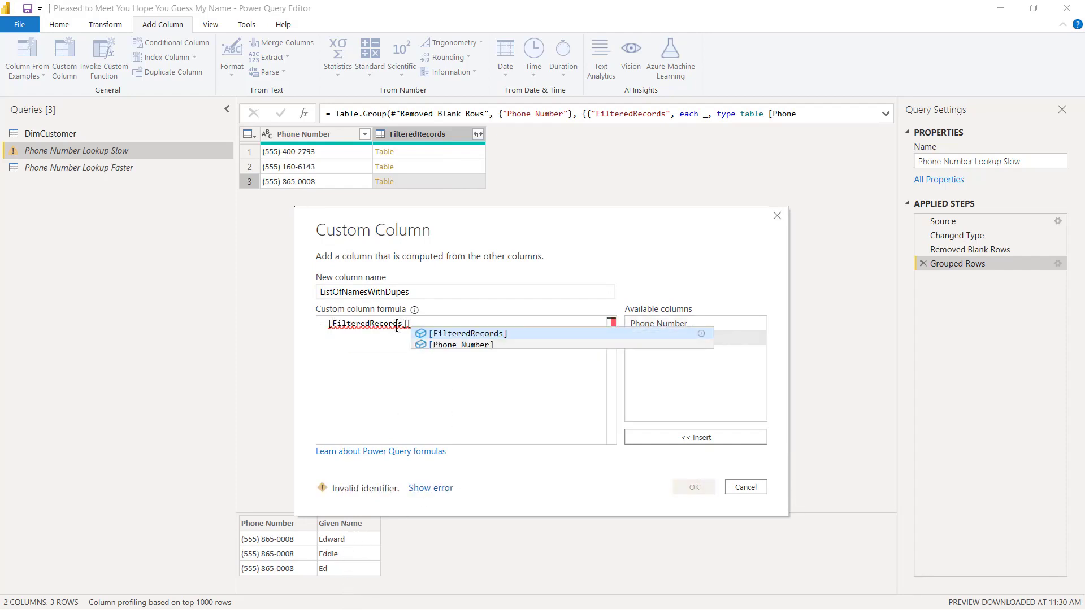
text(Given )
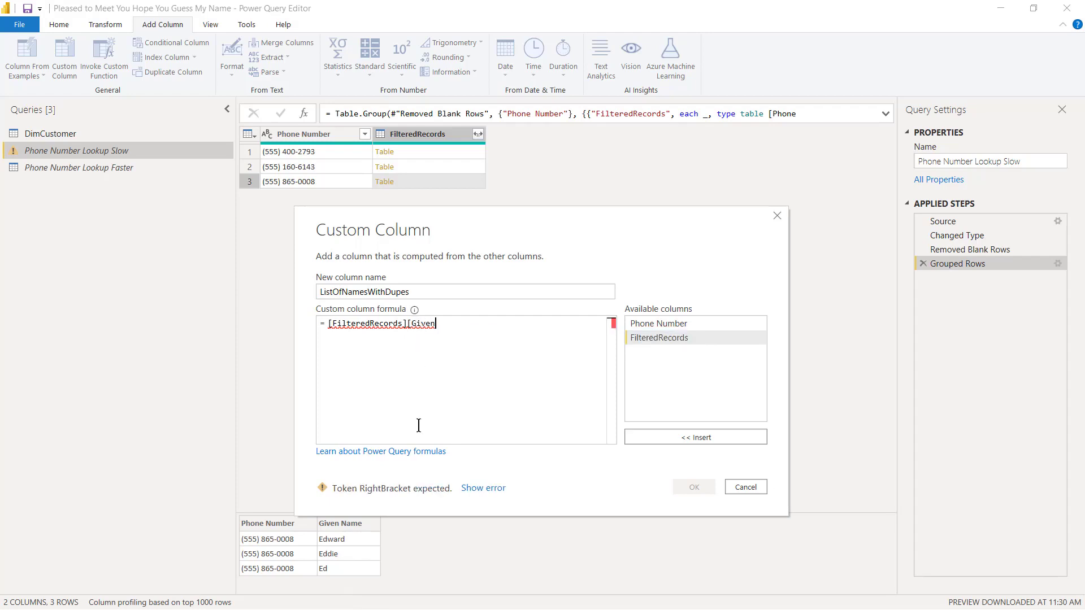
text(Name)
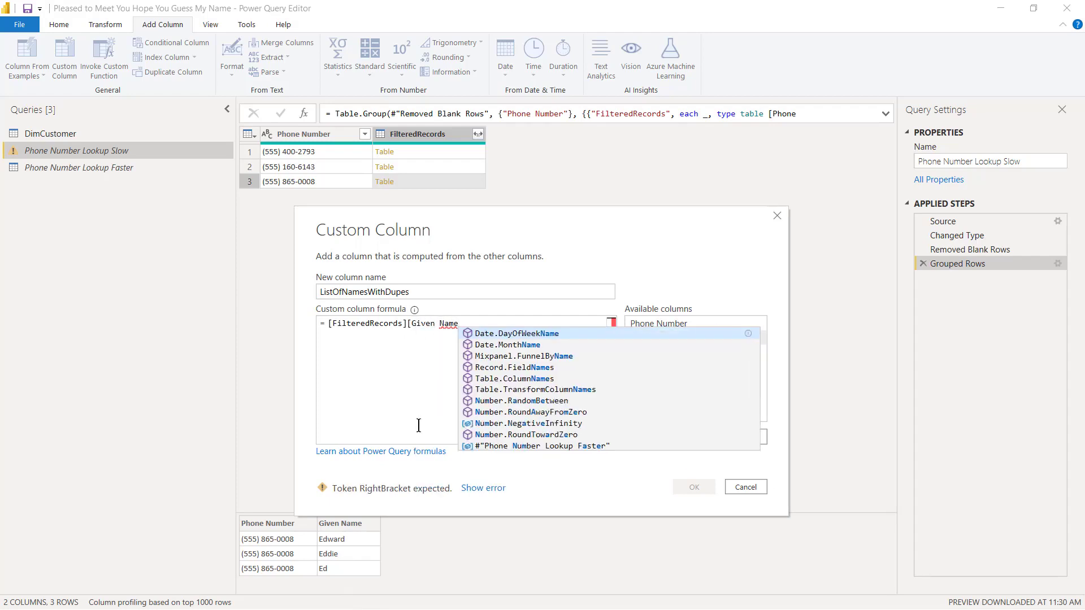
text(])
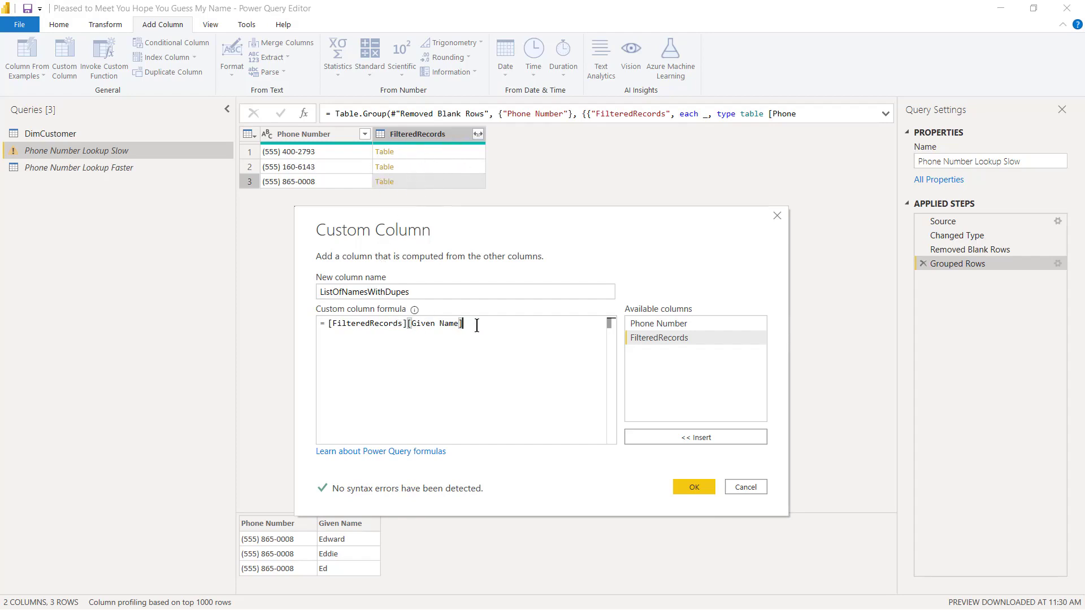
drag(476, 326, 406, 323)
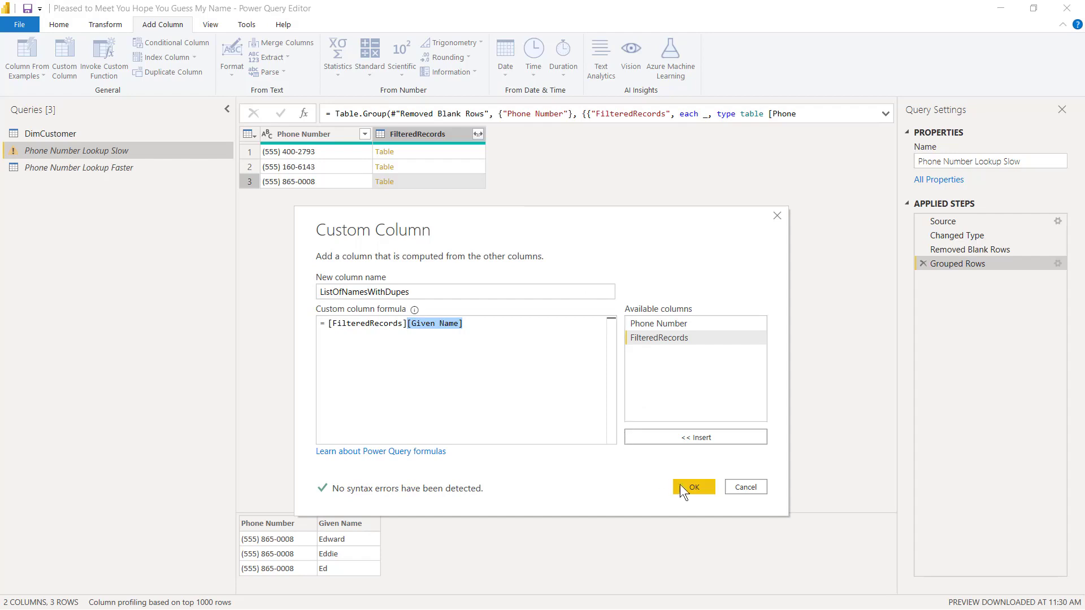
click(700, 489)
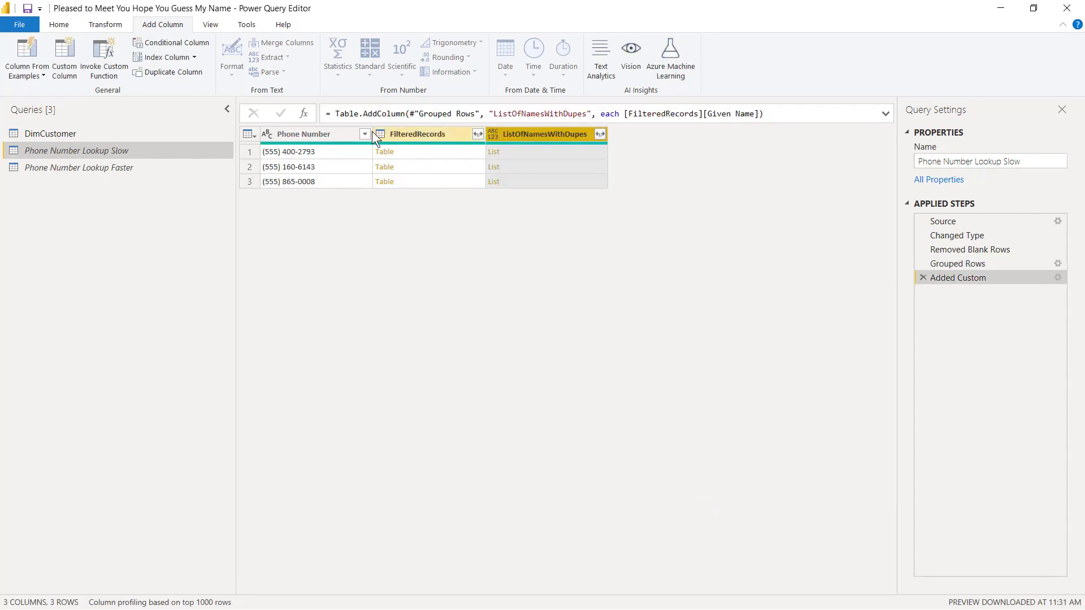
click(419, 154)
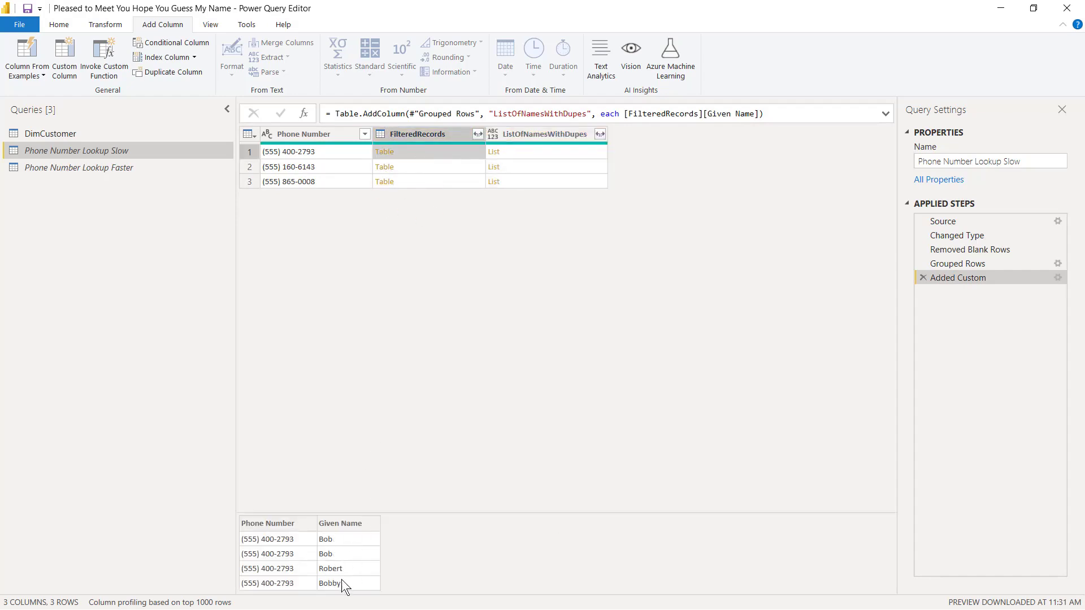
click(426, 165)
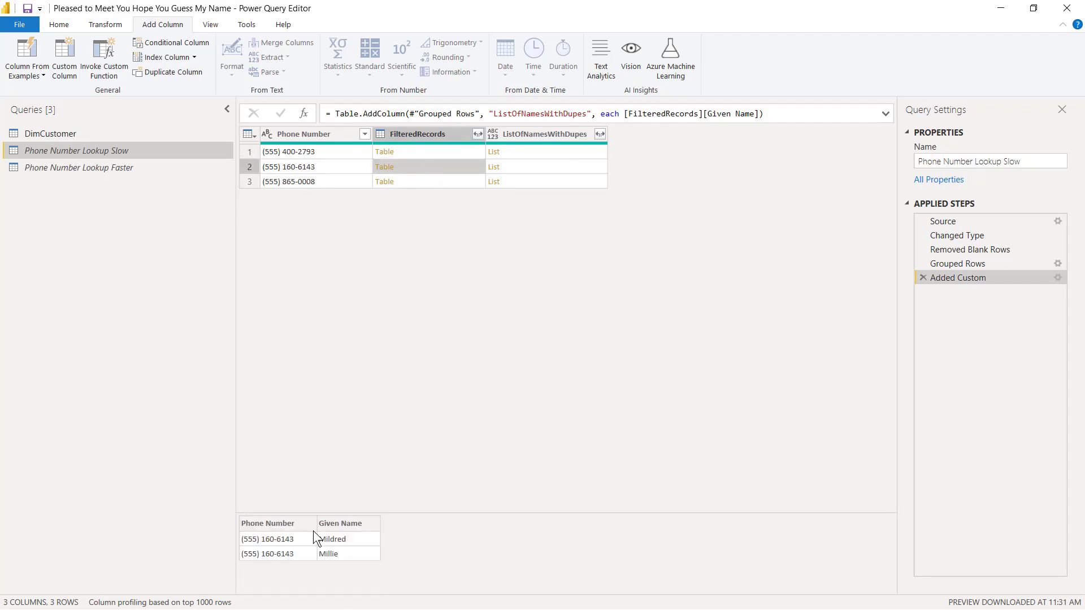
click(446, 185)
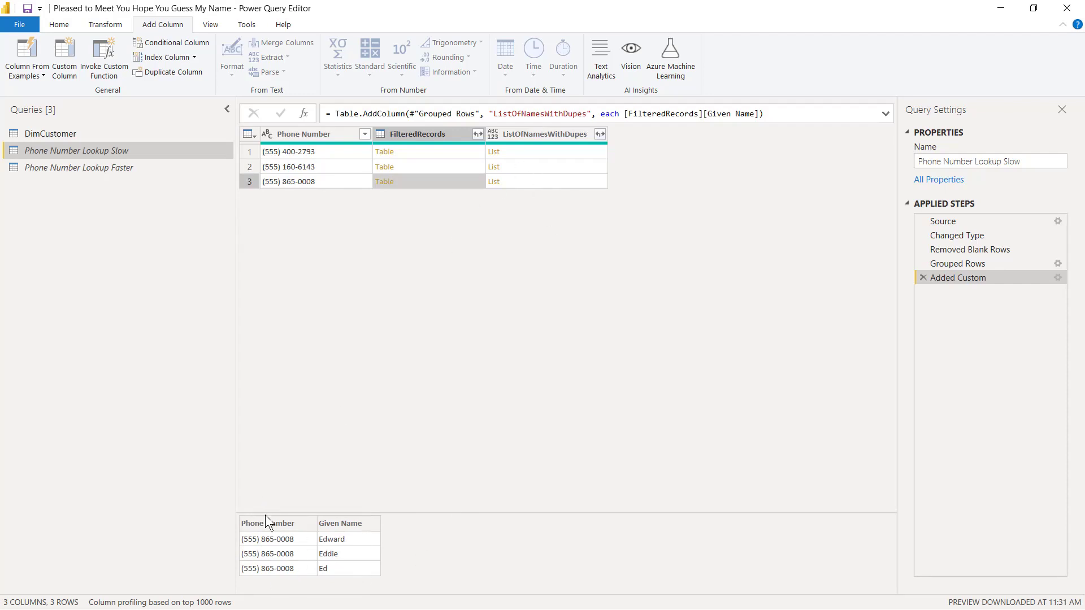
click(527, 151)
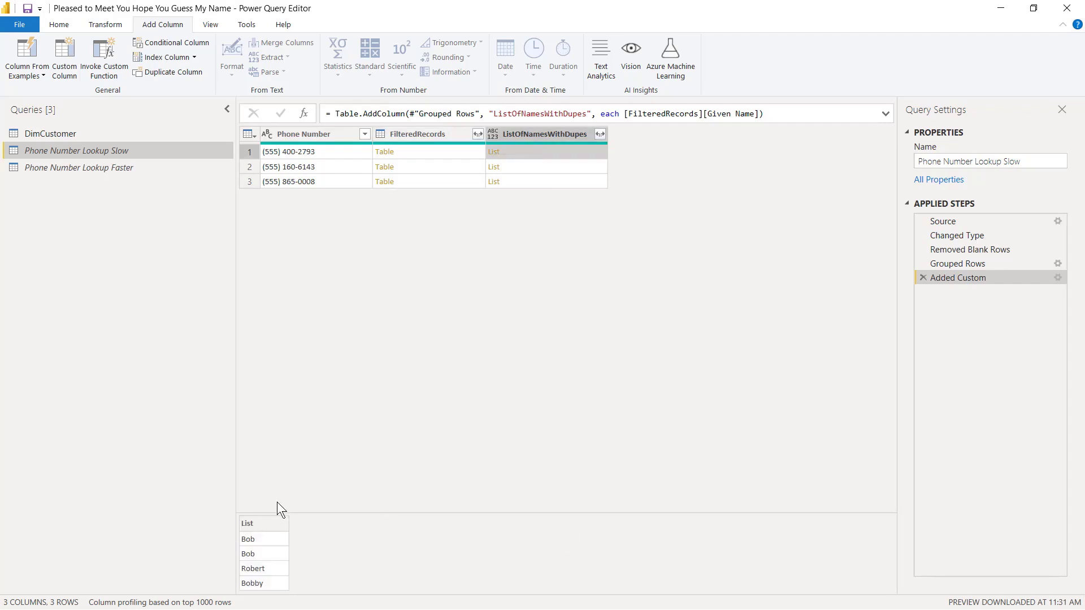
click(552, 167)
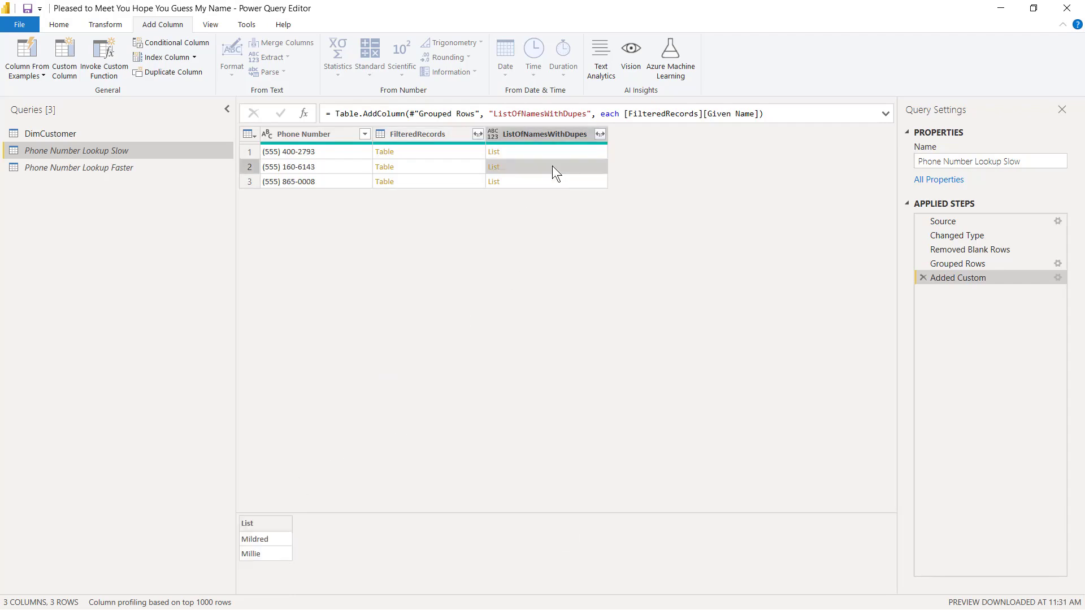
click(546, 183)
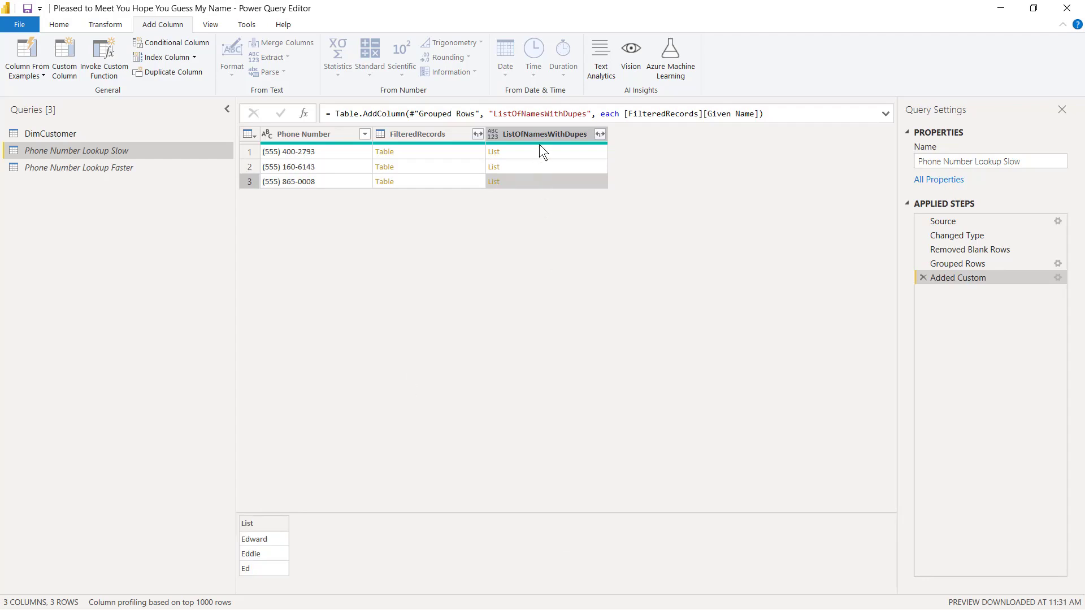
click(560, 152)
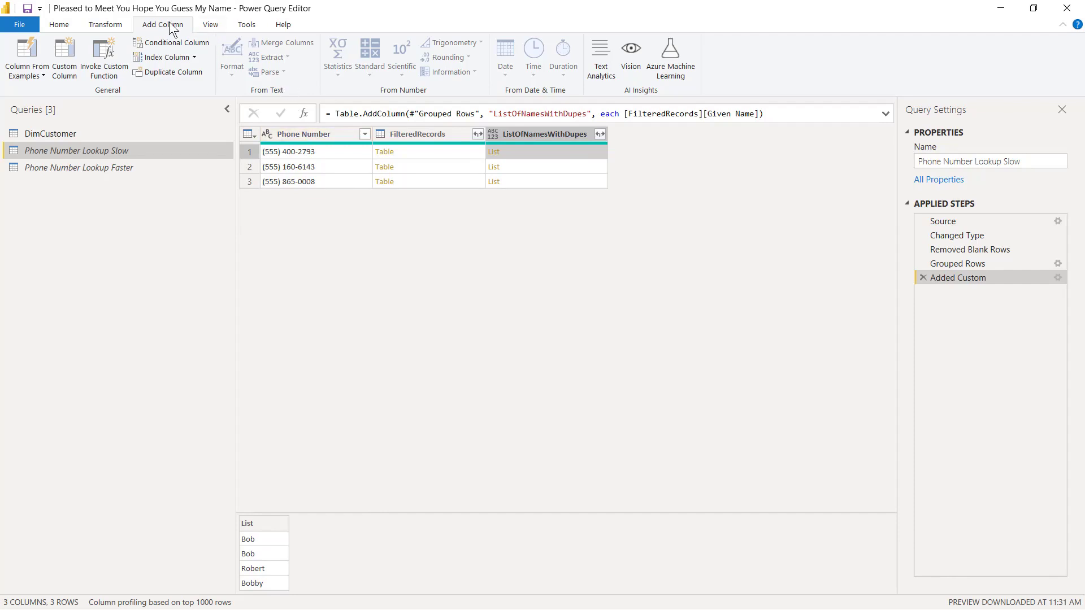
Start a custom column named ListOfNames using the List.Distinct function.
click(64, 58)
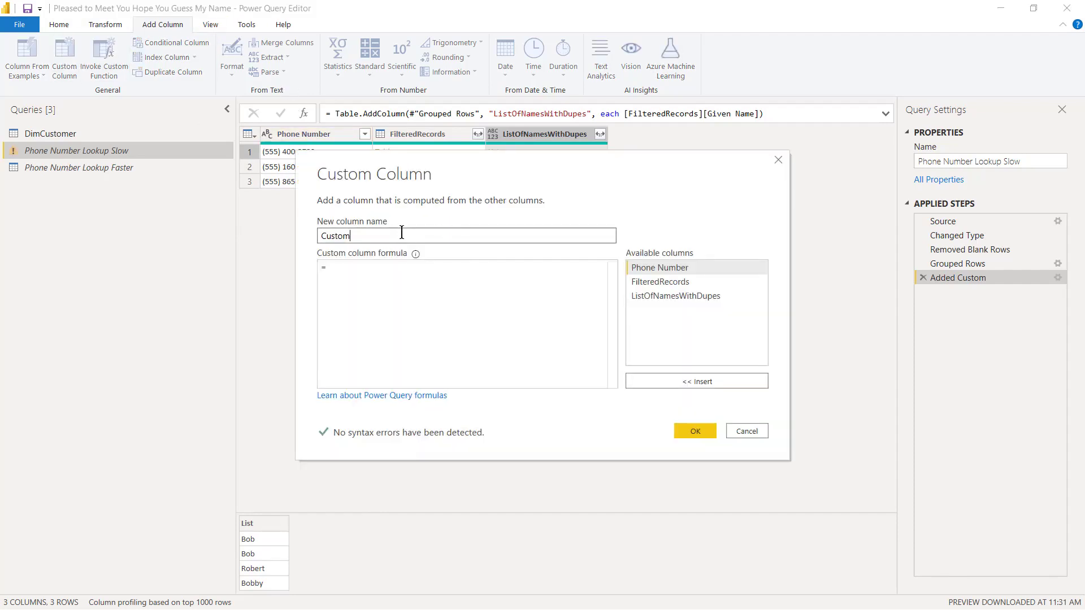
text(ListOfNames)
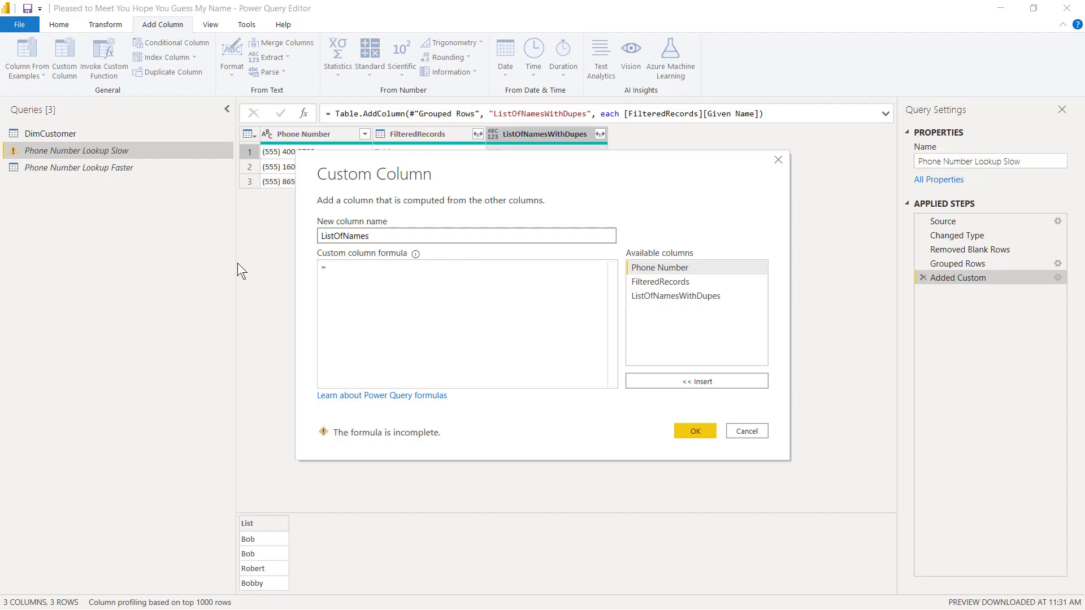
click(373, 279)
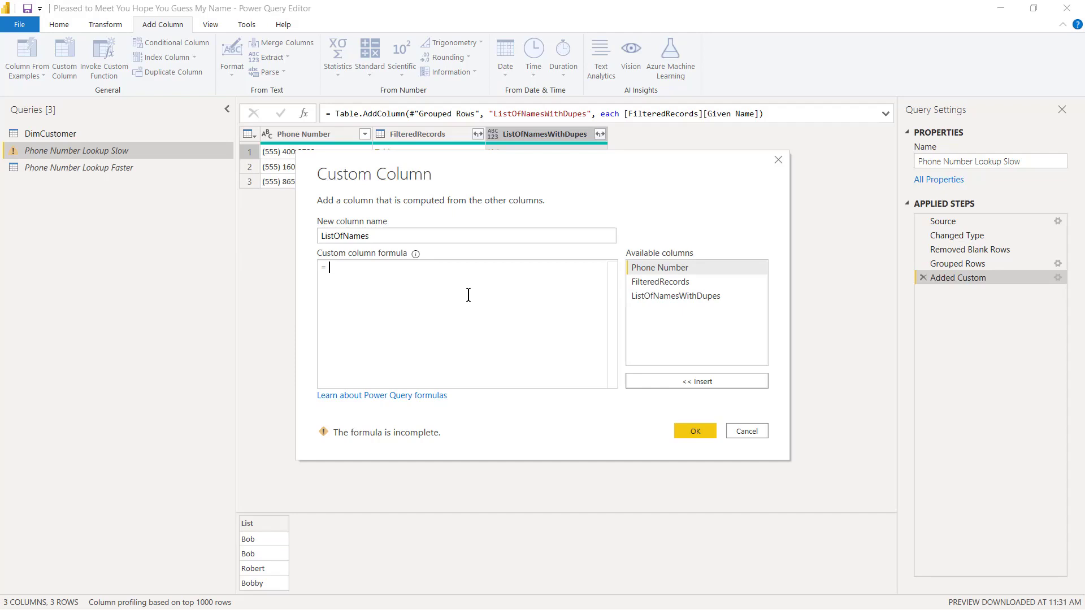
text(List.Di)
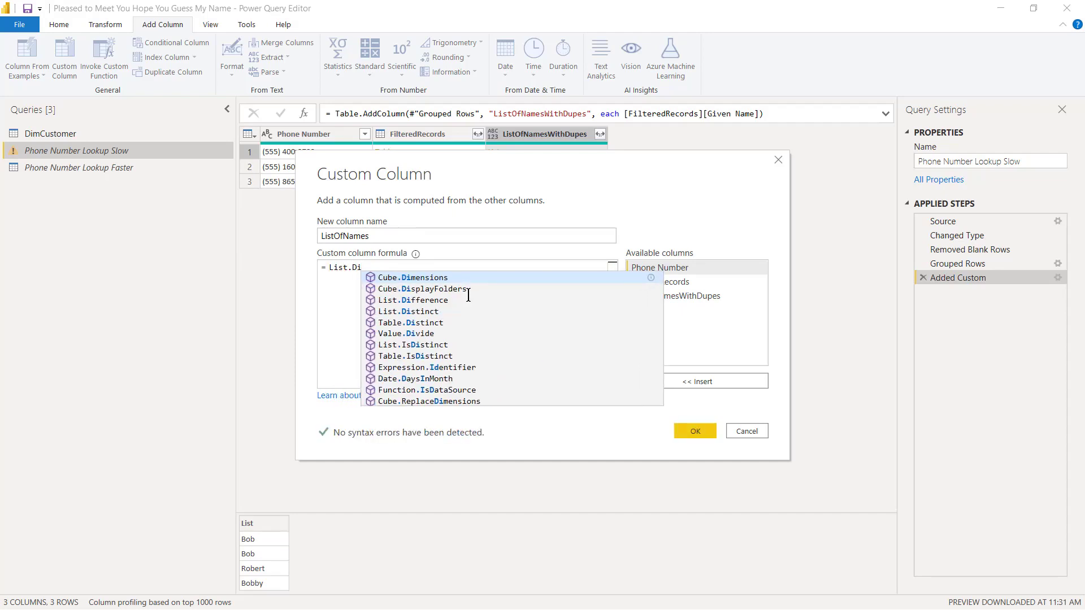
click(467, 312)
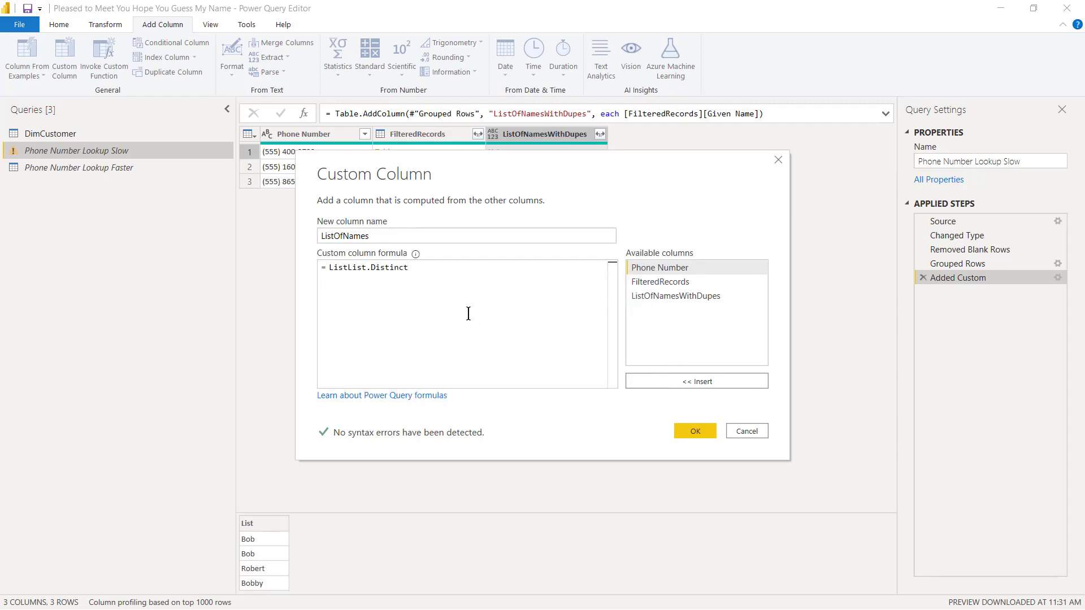
Complete the formula as List.Distinct([ListOfNamesWithDupes]) and create the column.
key(Left)
key(Left)
key(Left)
key(Left)
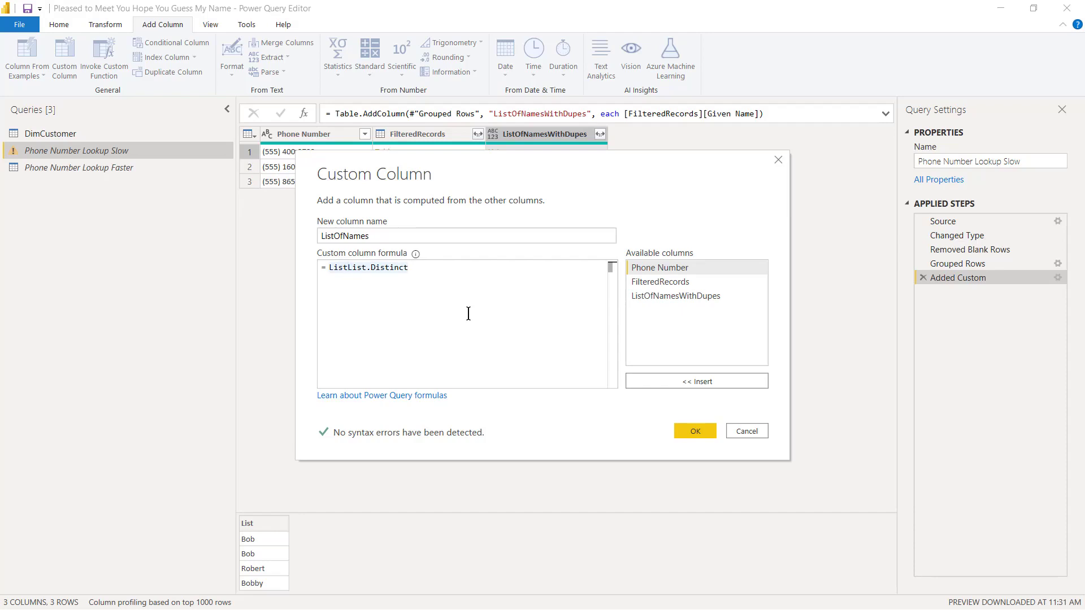
key(shift+Right)
key(shift+Right)
key(shift+Right)
key(shift+Right)
key(BackSpace)
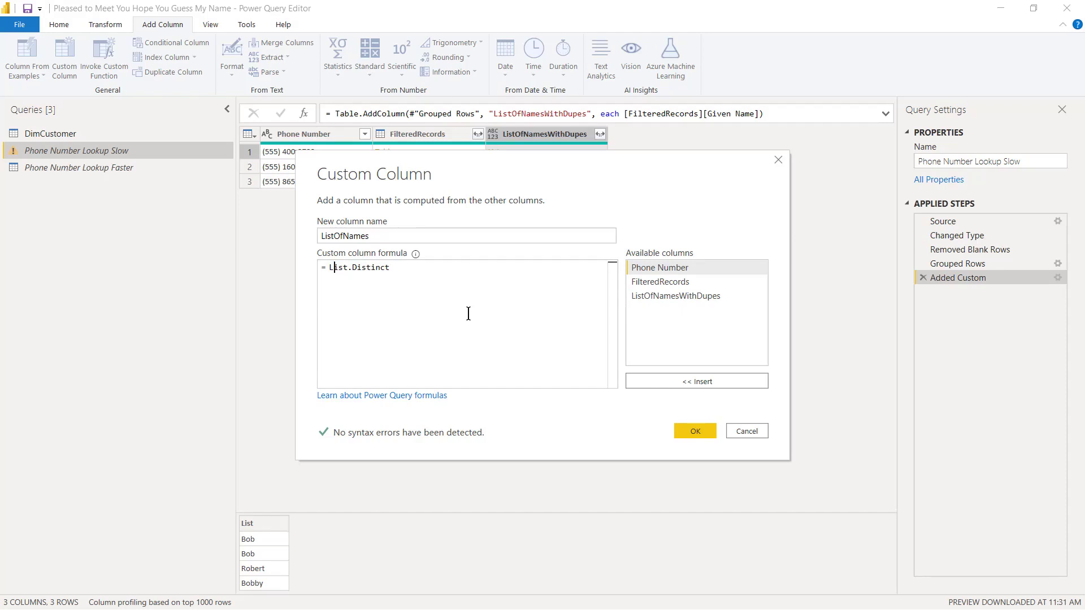
key(End)
text(()
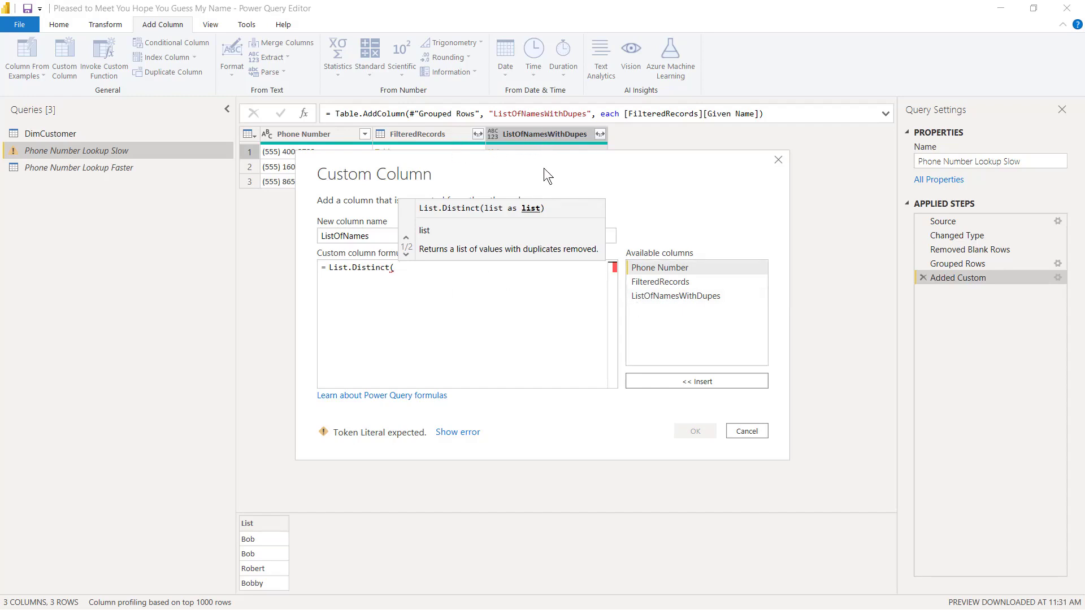
drag(544, 168, 544, 242)
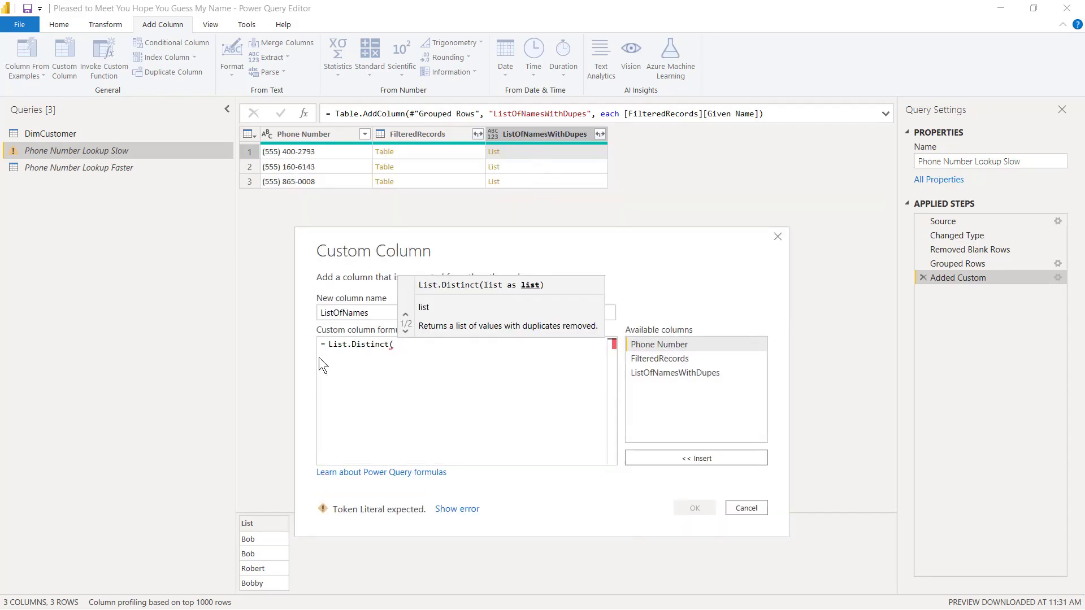
double_click(656, 373)
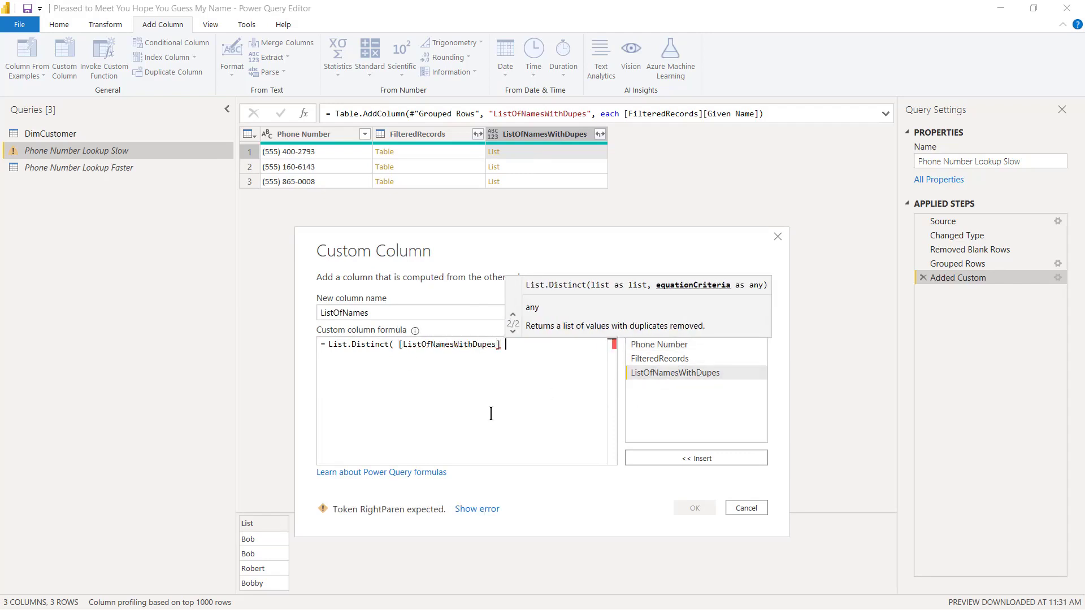
text())
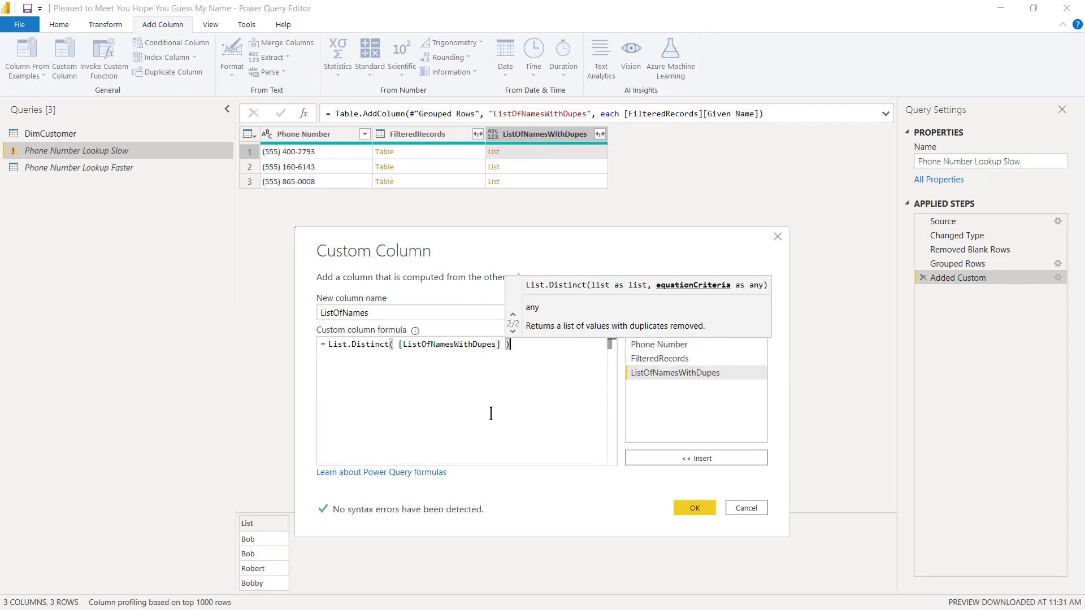
click(707, 509)
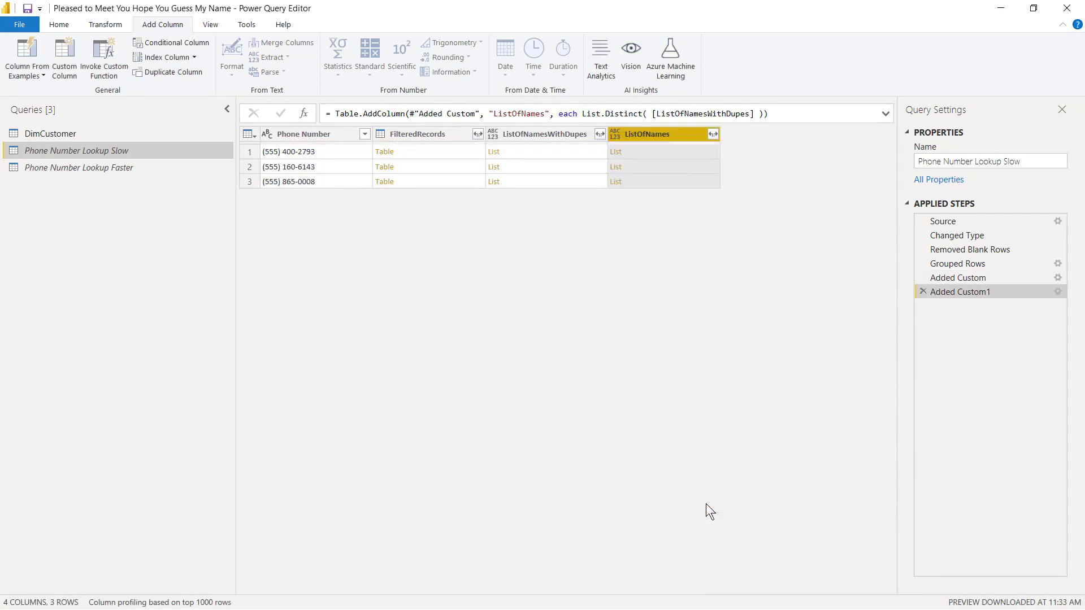
Compare the first phone's ListOfNames with its ListOfNamesWithDupes list to confirm duplicates are gone.
click(675, 152)
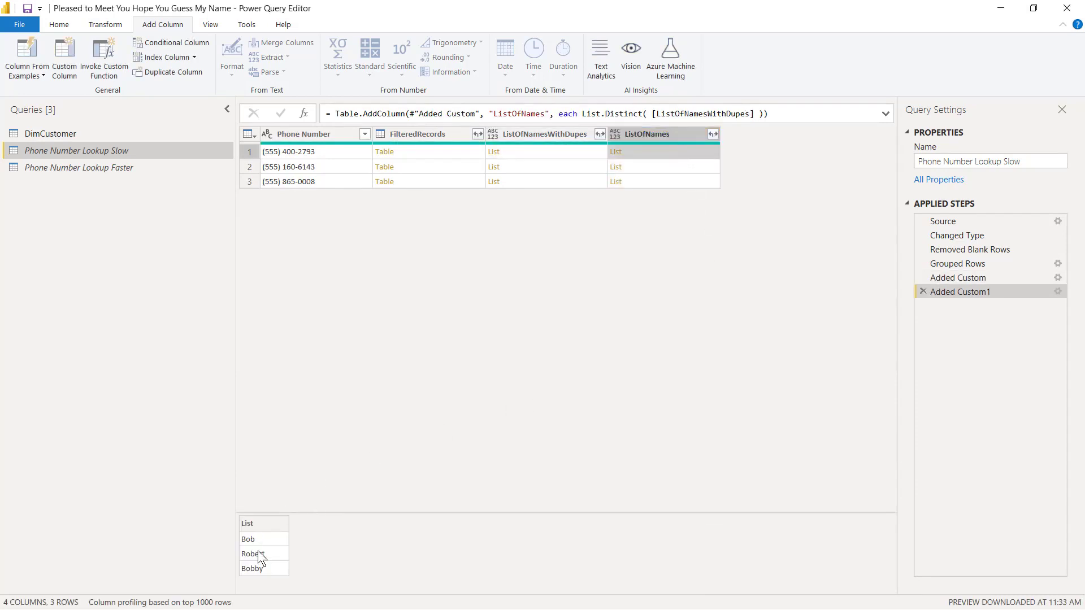
click(541, 151)
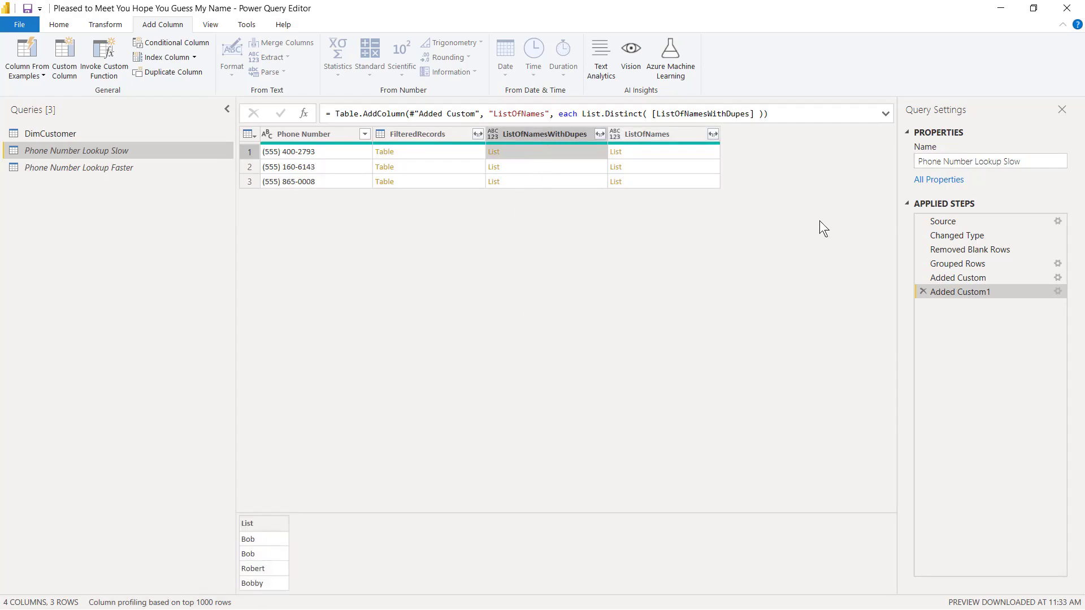
click(646, 151)
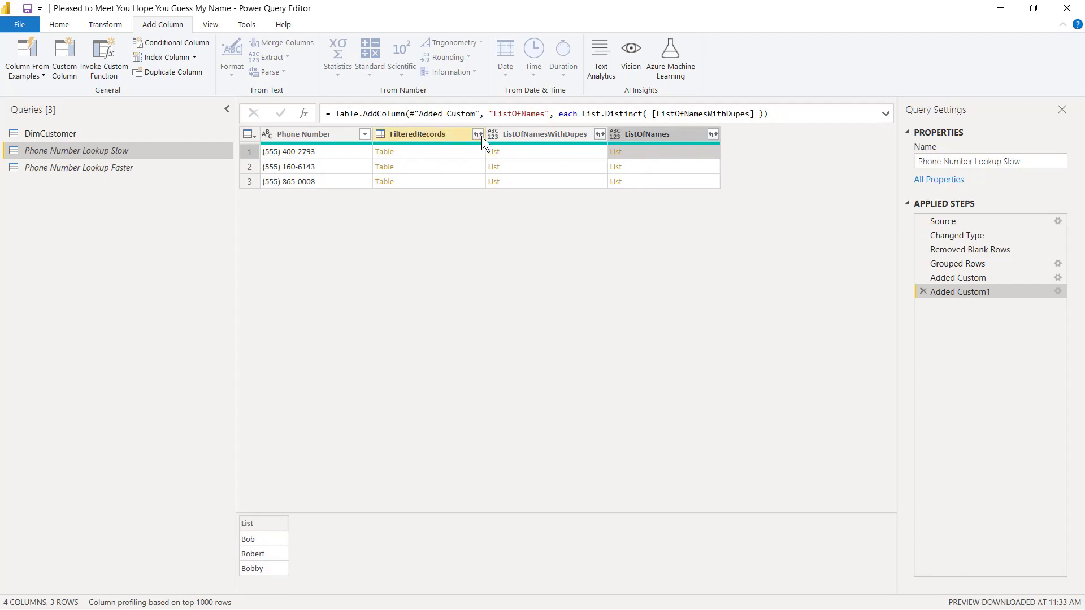
Remove the FilteredRecords and ListOfNamesWithDupes columns.
click(427, 134)
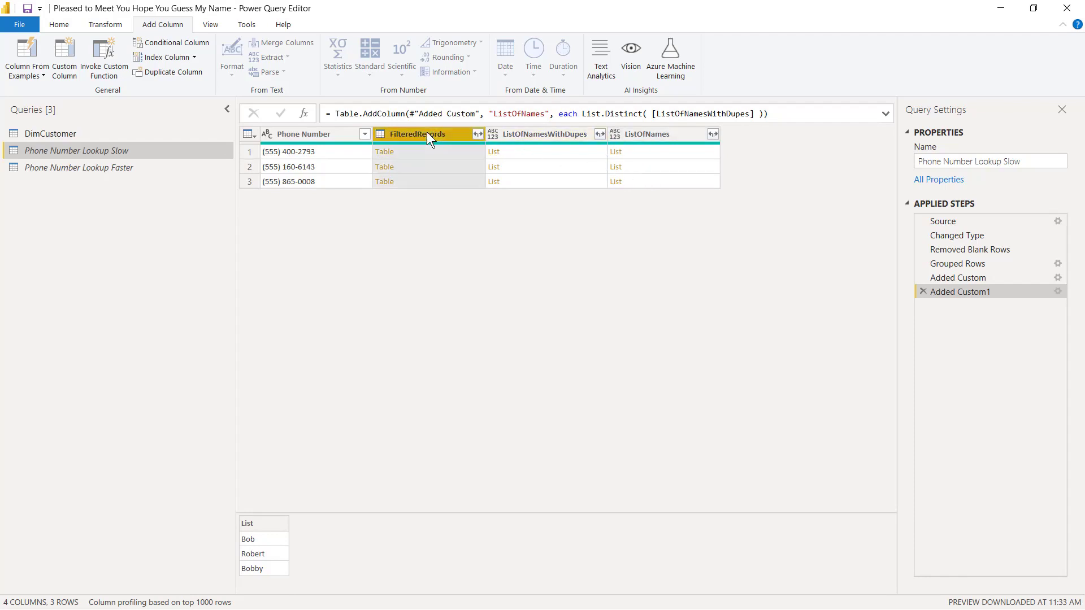
ctrl+click(546, 137)
right_click(546, 141)
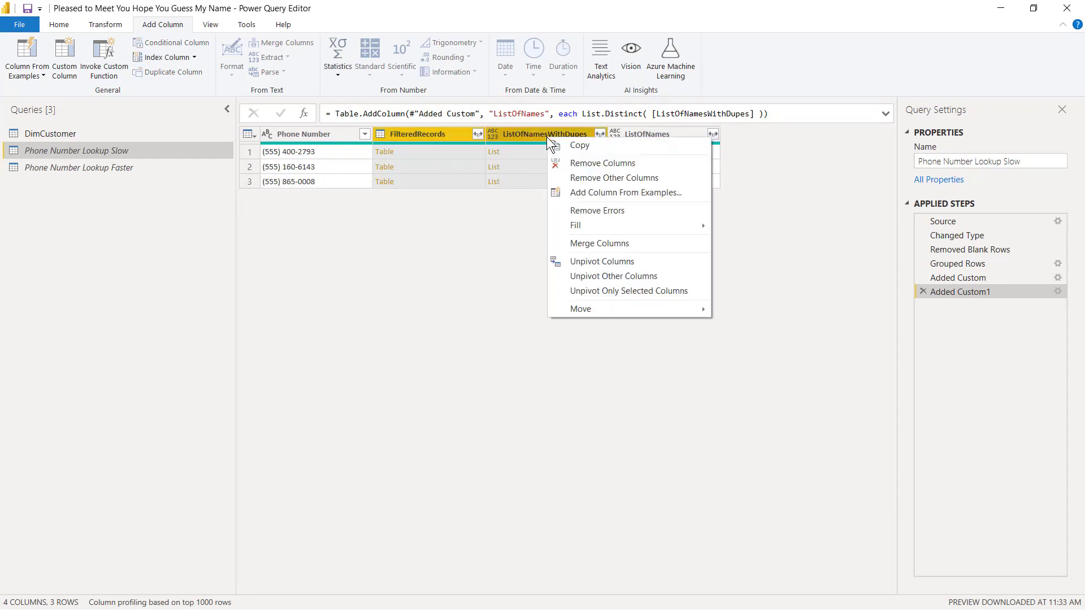
click(577, 163)
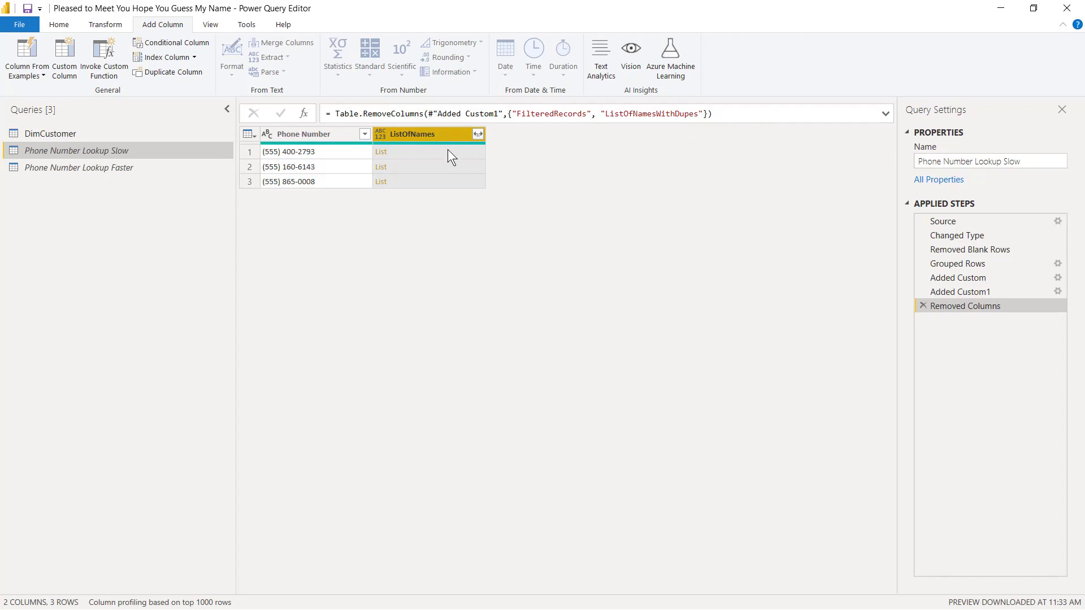
click(481, 134)
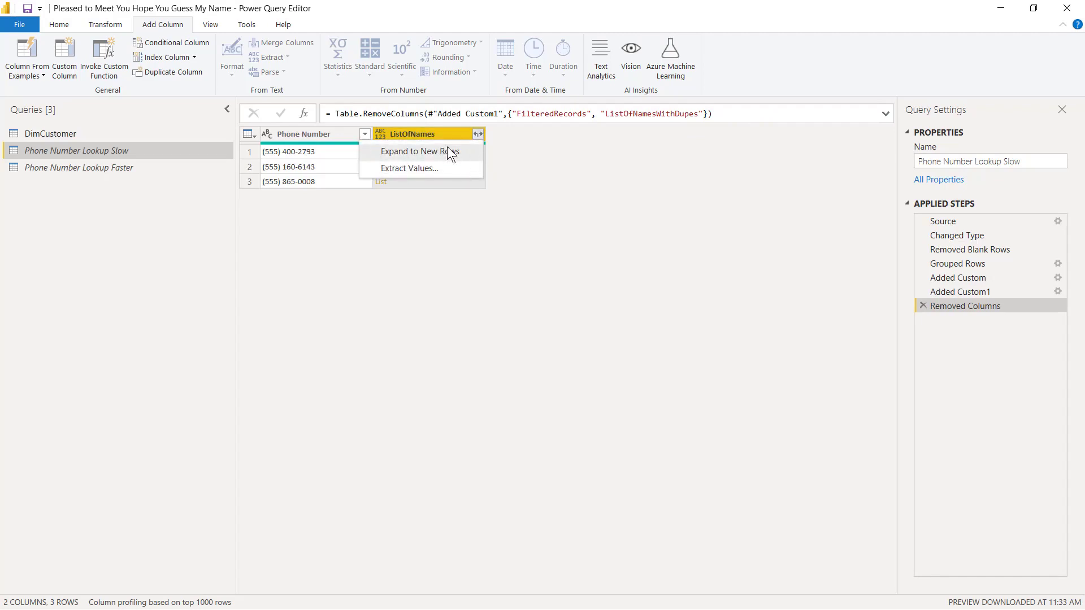
Extract the ListOfNames list values as text joined by a custom ', ' delimiter.
click(519, 208)
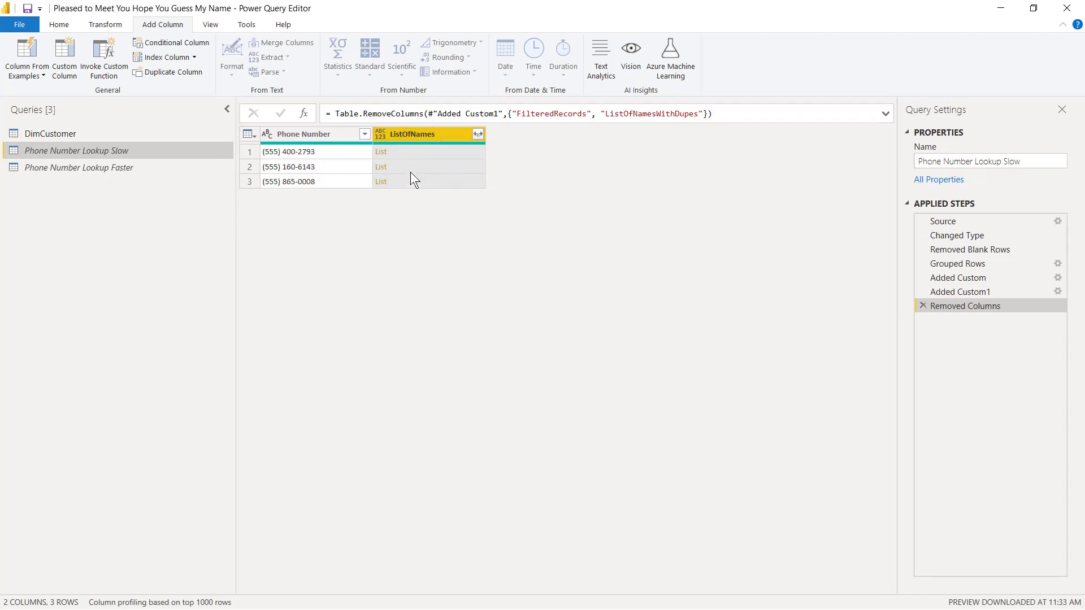
click(477, 134)
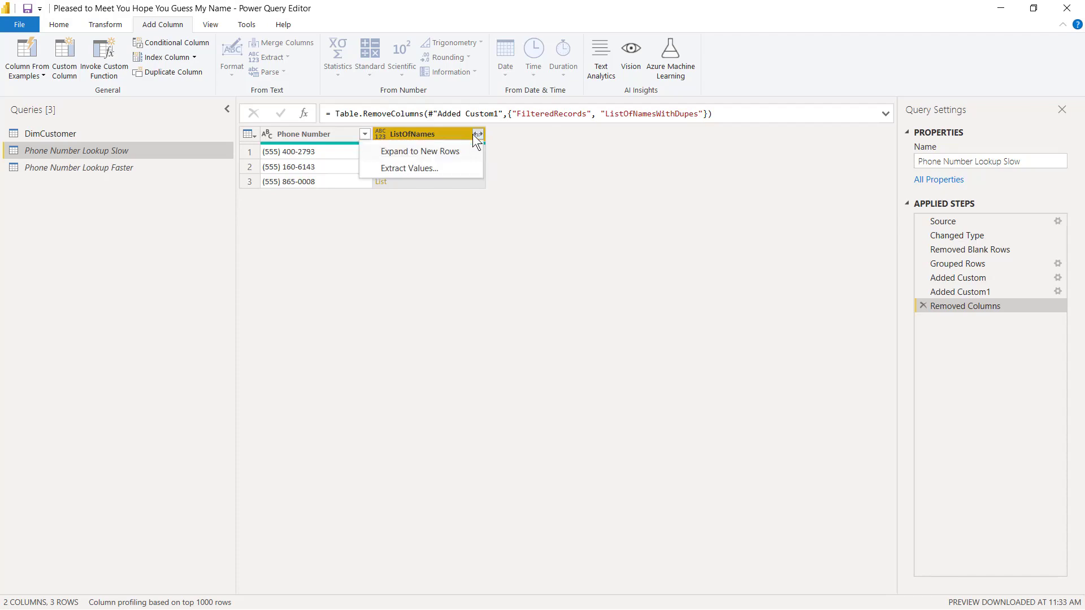
click(402, 167)
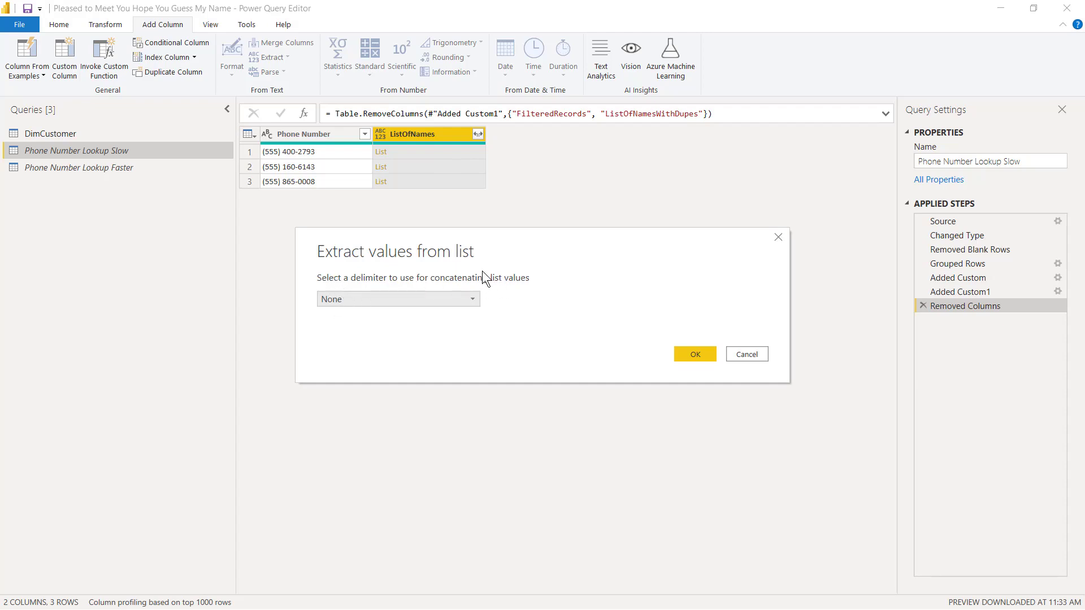
click(451, 300)
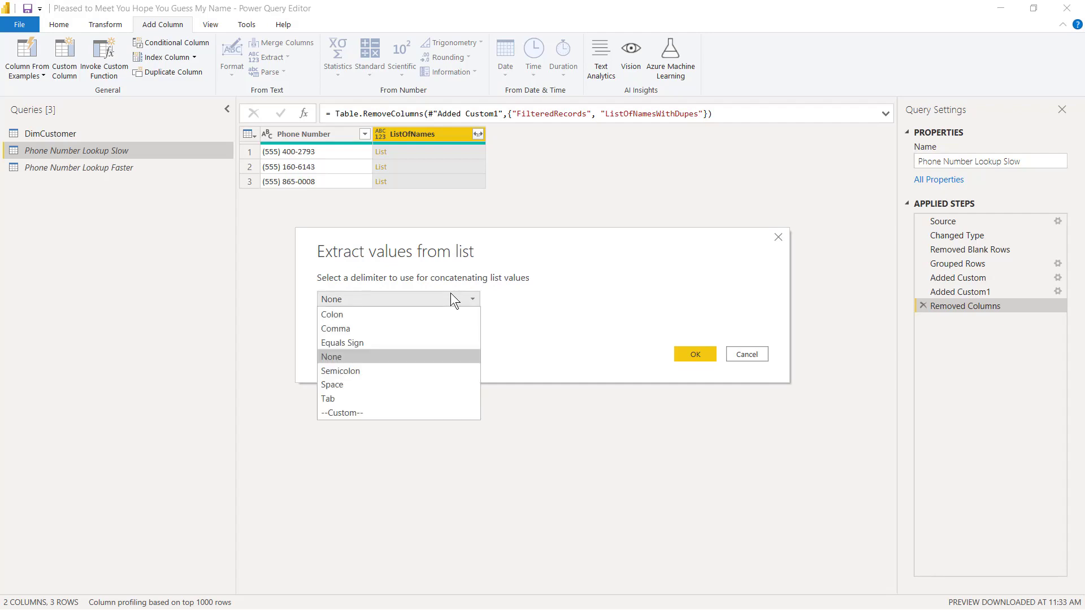
click(399, 324)
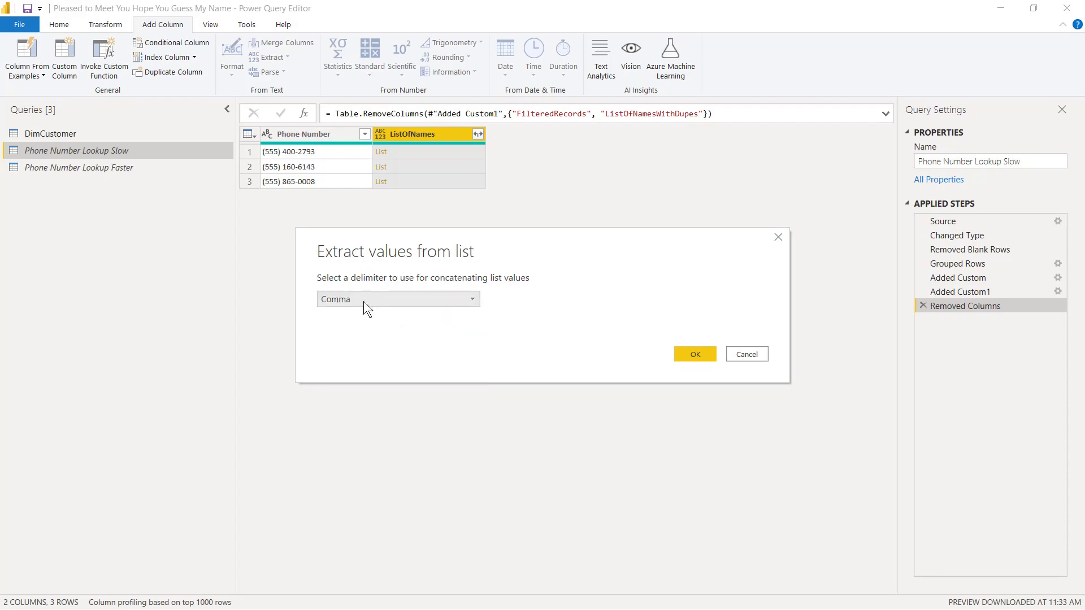
click(364, 300)
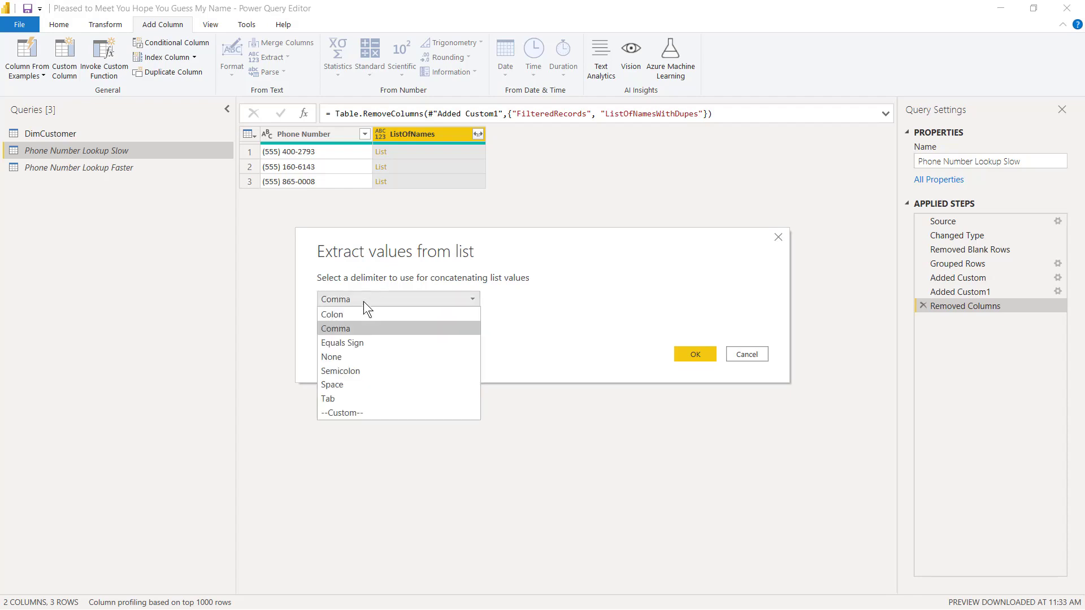
click(352, 413)
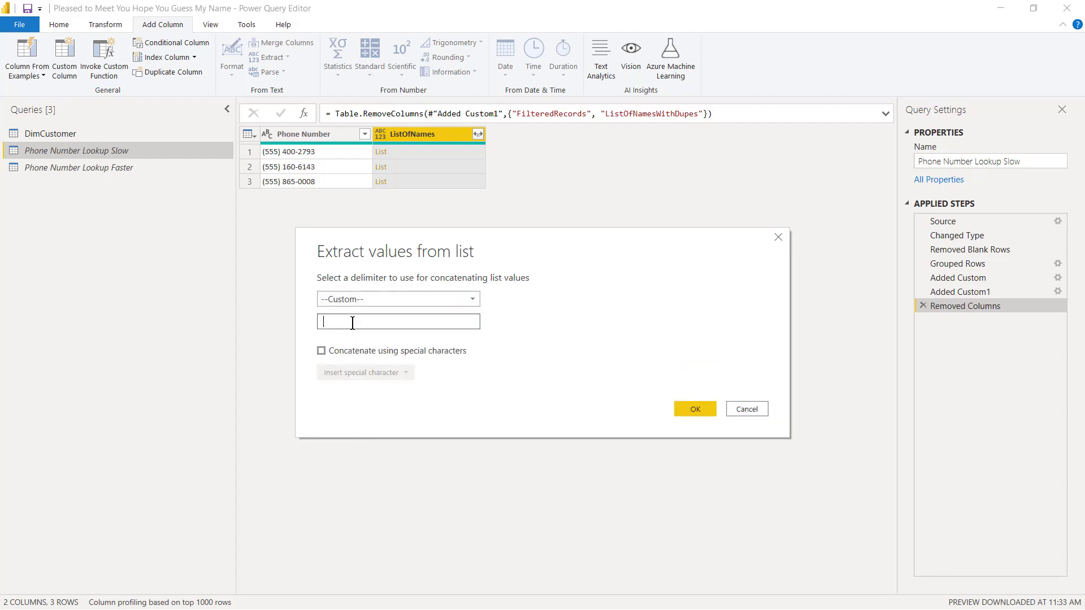
text(,)
click(697, 413)
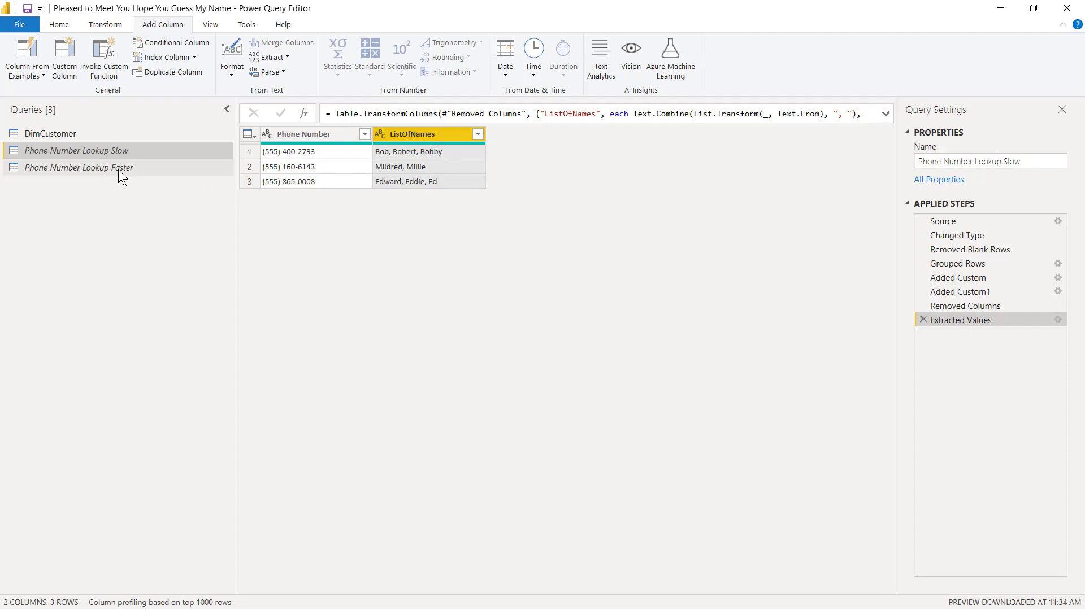
Merge DimCustomer with Phone Number Lookup Slow, matching the Phone Number column in both tables.
click(45, 132)
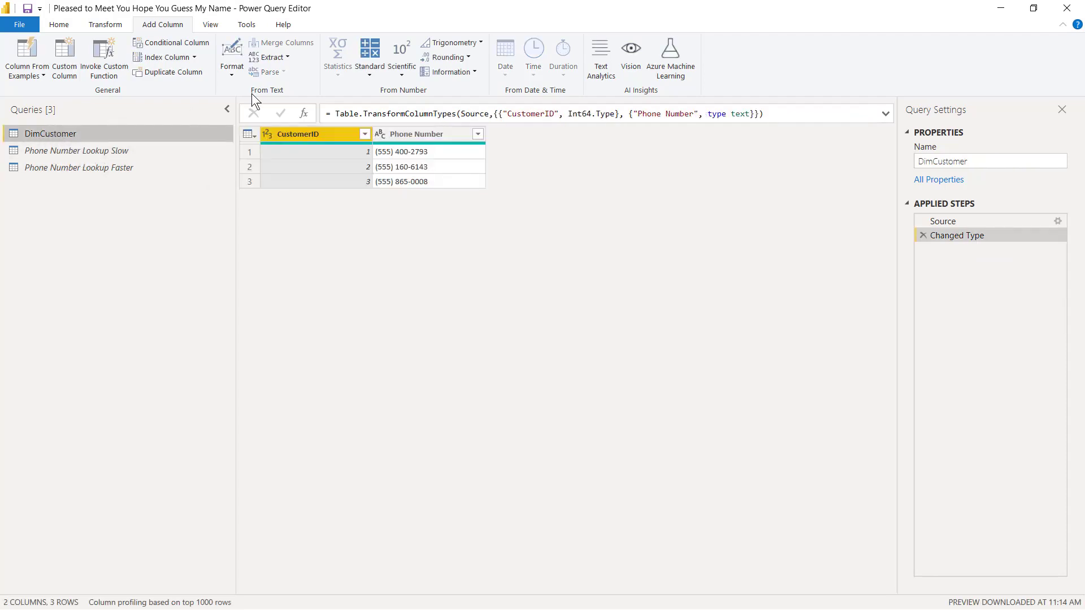
click(57, 25)
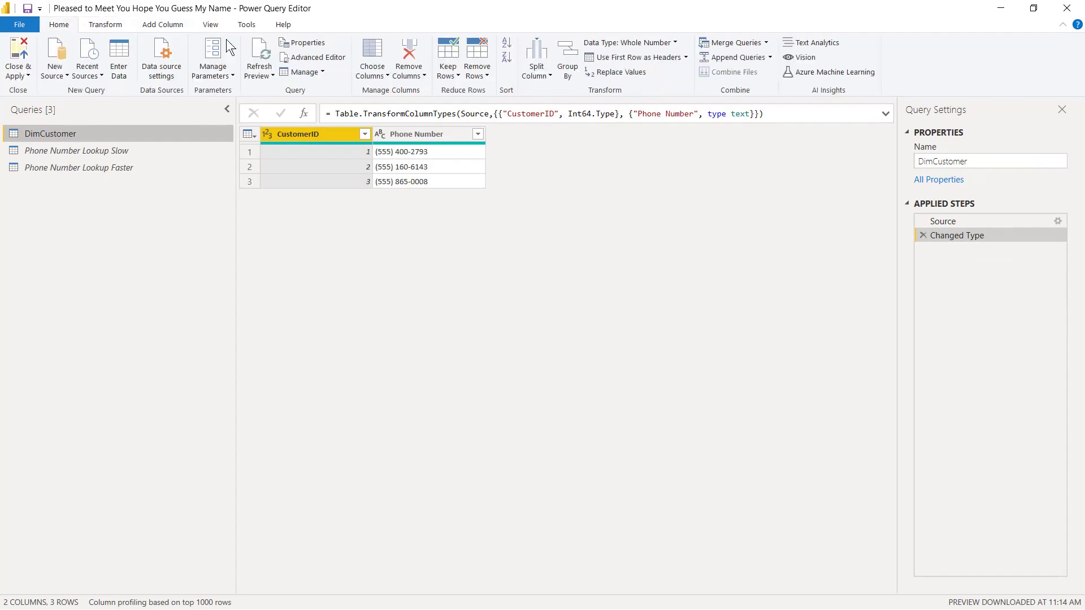
click(707, 44)
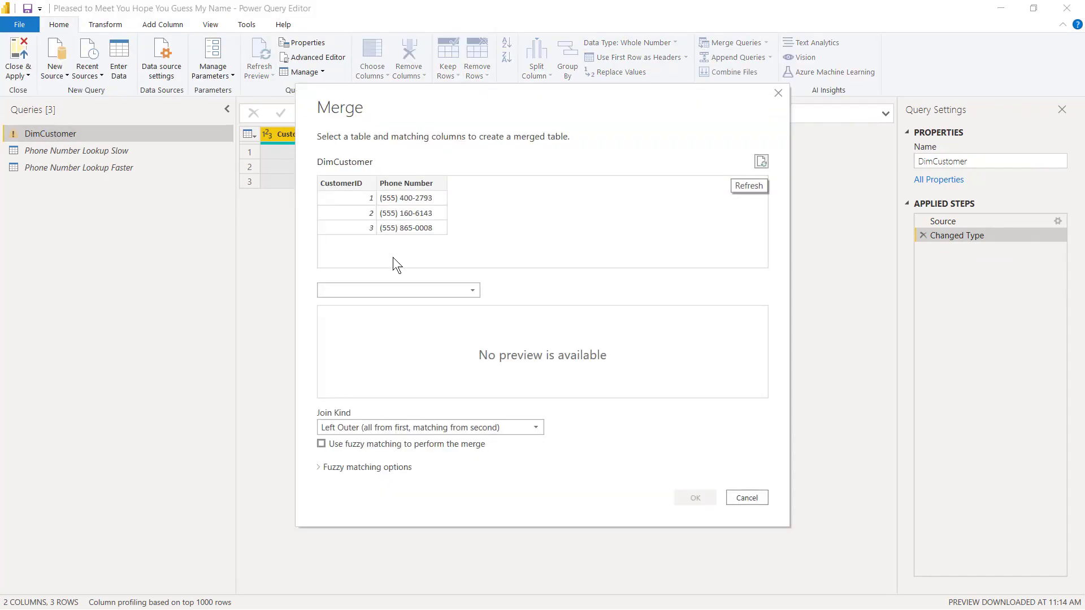
click(388, 289)
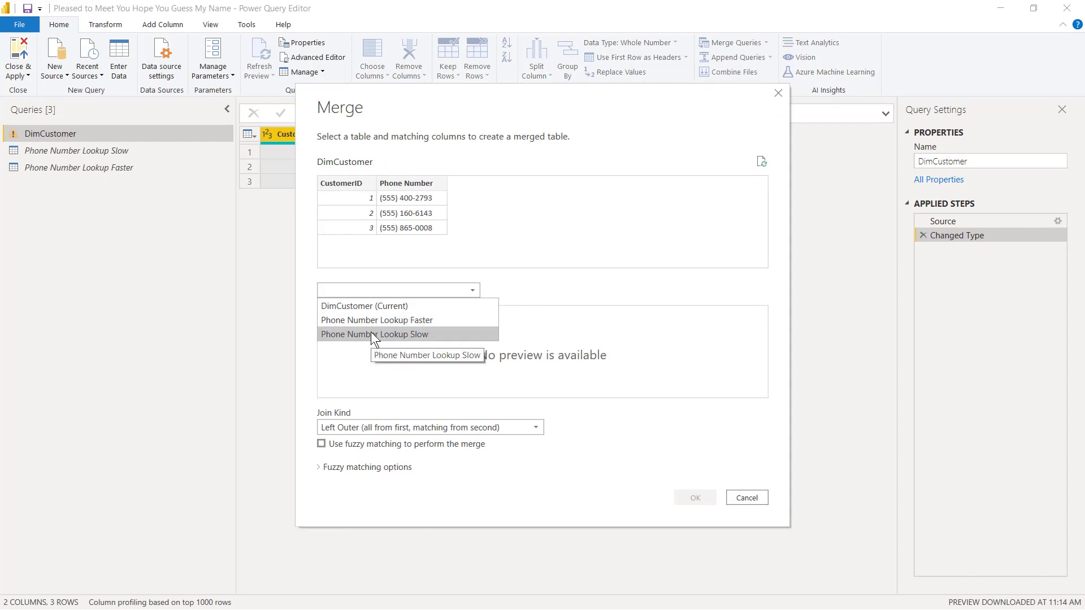
click(373, 335)
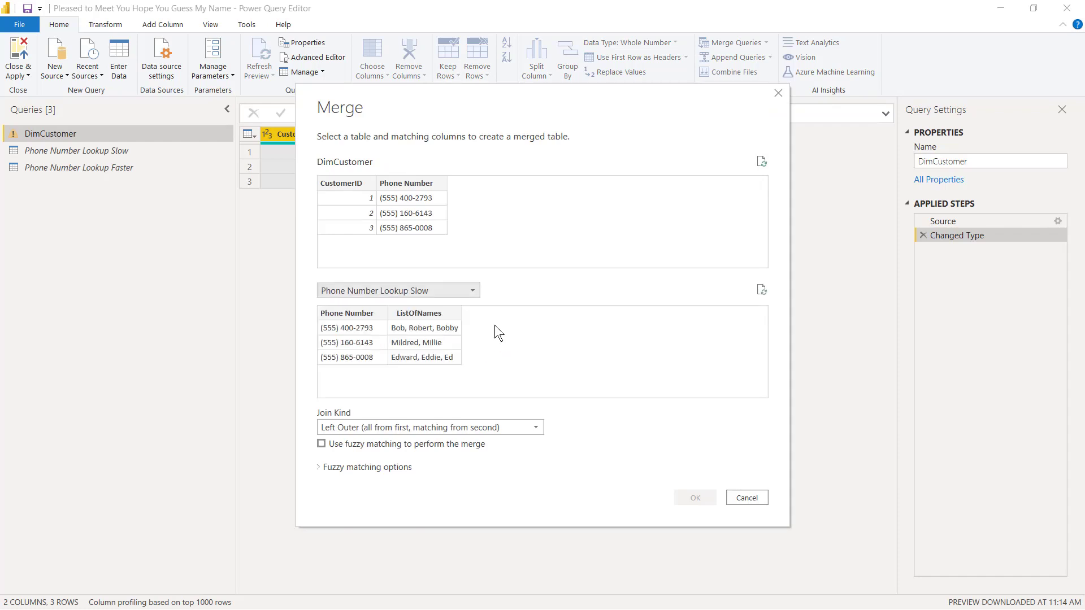
click(406, 182)
click(354, 312)
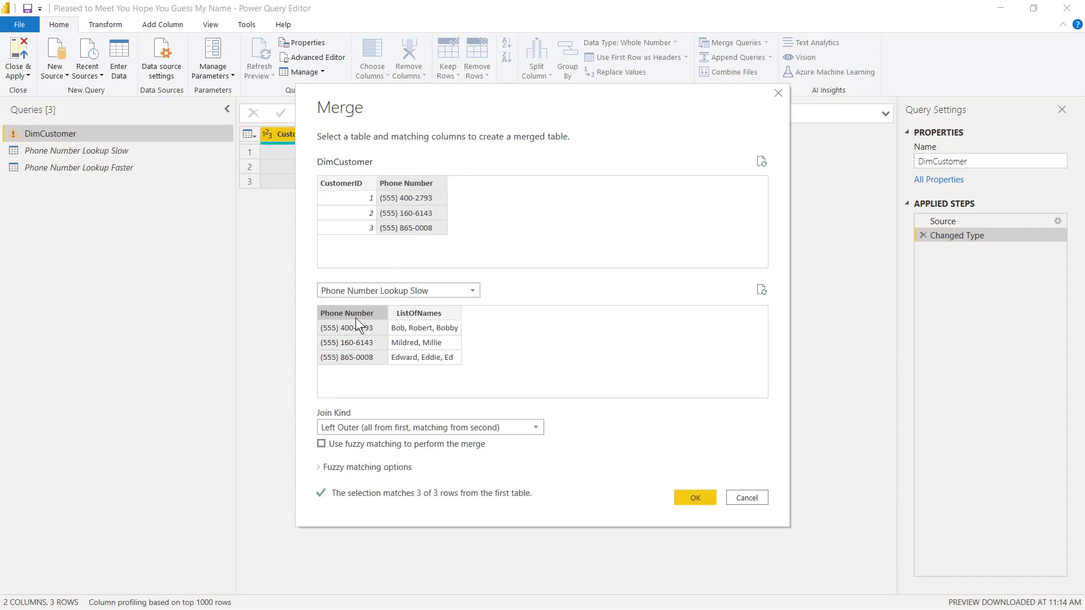
click(700, 495)
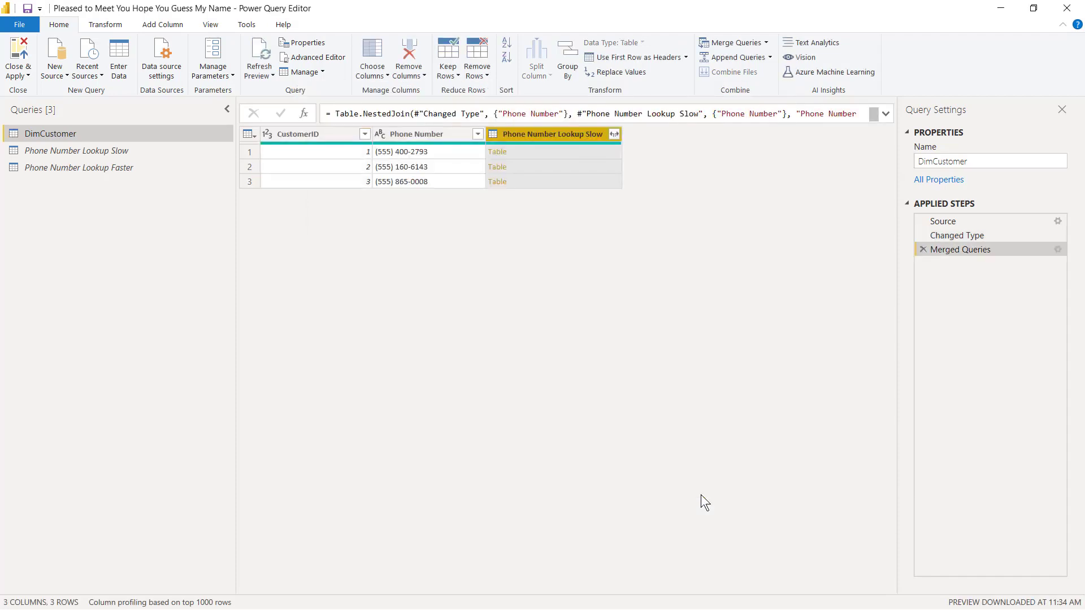
Expand only ListOfNames from the merged column without a prefix, then switch to Phone Number Lookup Faster.
click(614, 134)
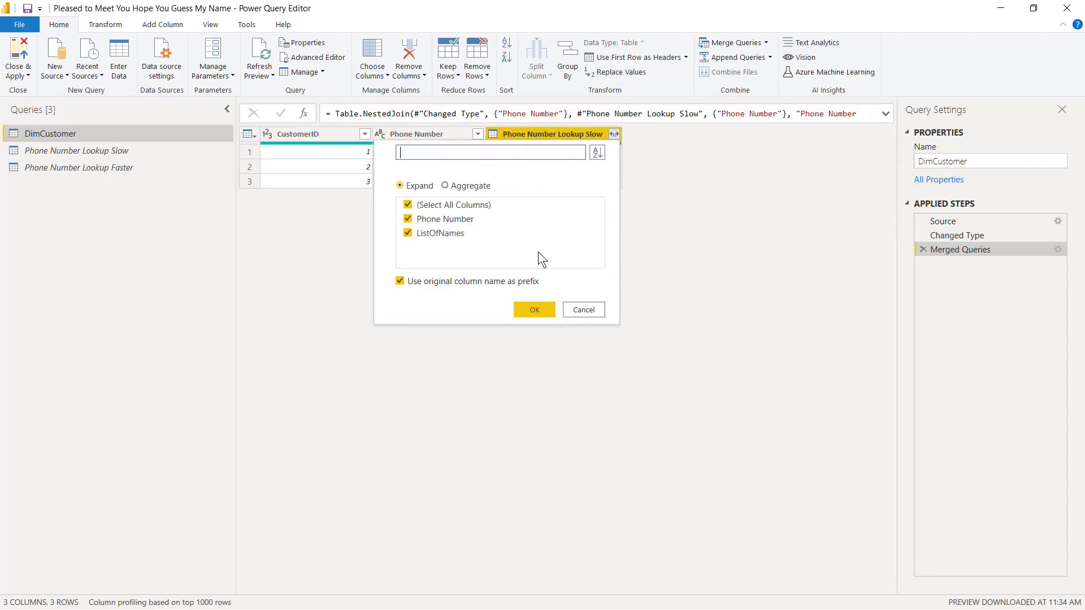
click(444, 283)
click(449, 222)
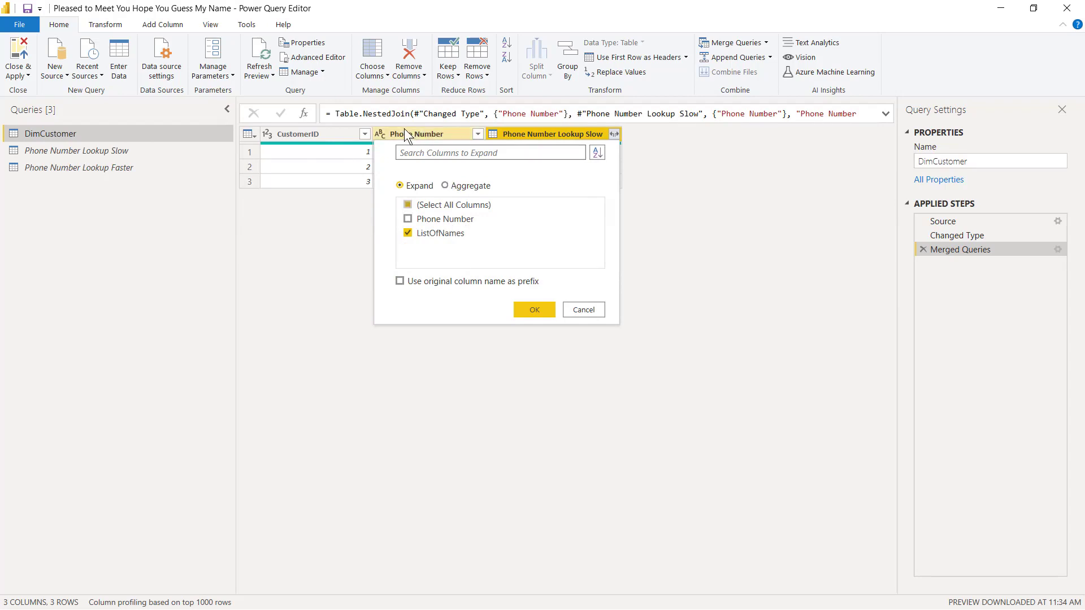
click(534, 311)
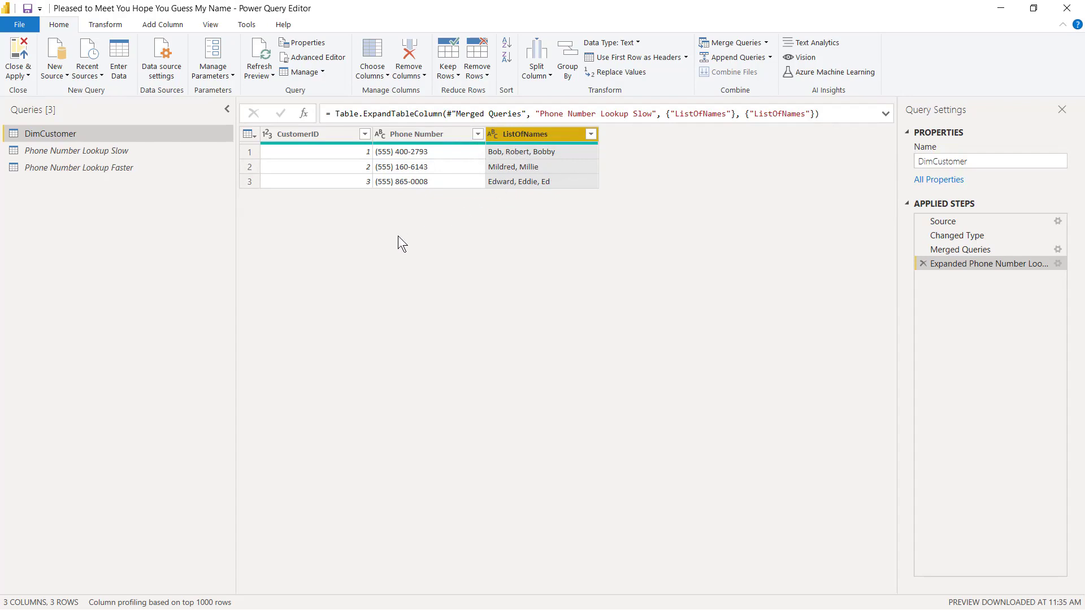
click(107, 168)
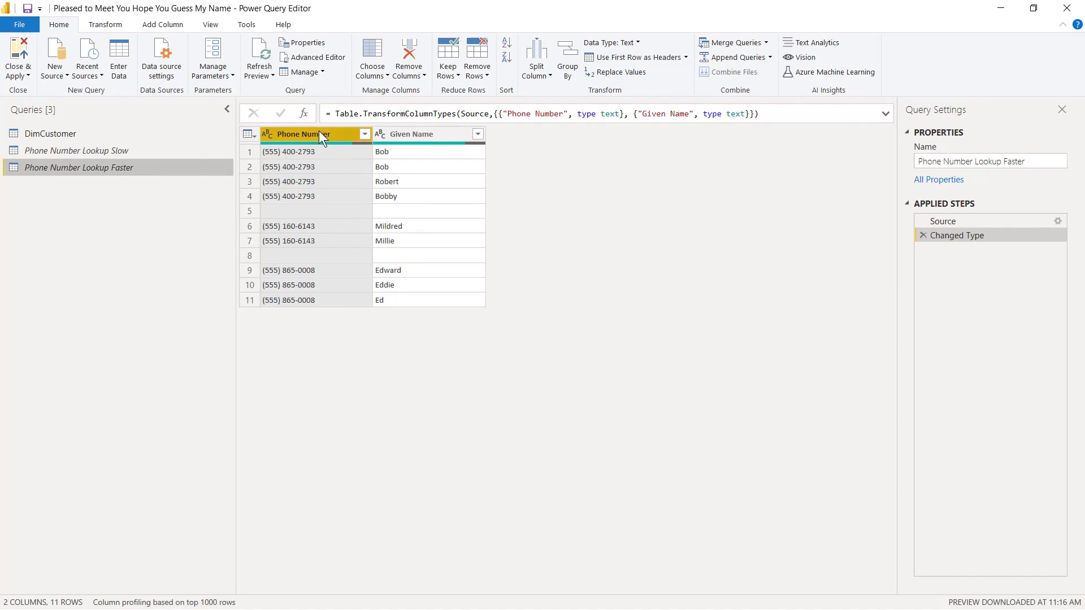
With Phone Number and Given Name selected, remove blank rows to leave 9 rows.
ctrl+click(411, 134)
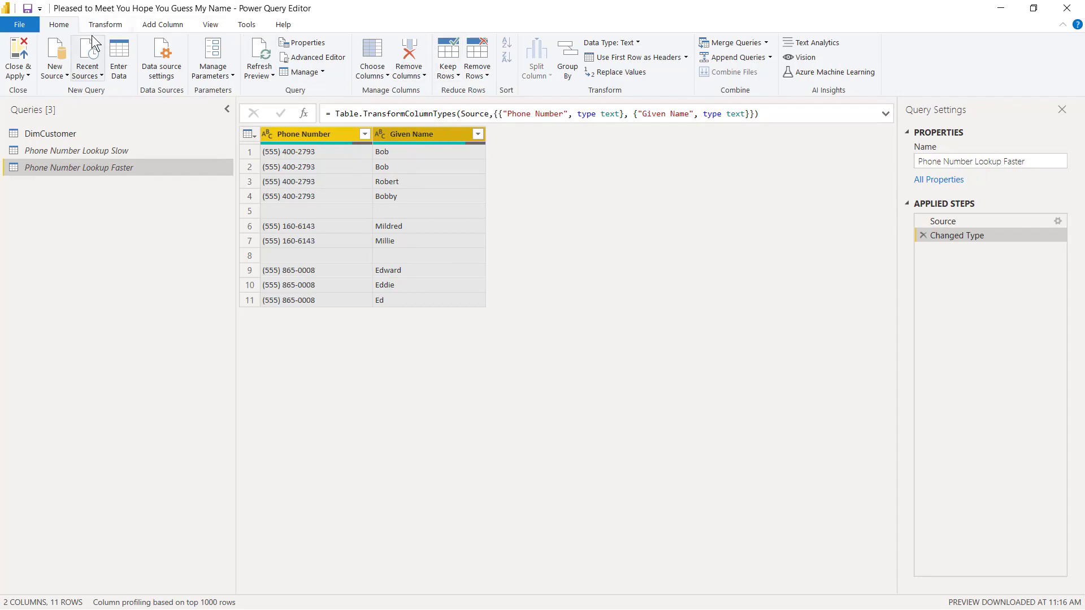
click(483, 76)
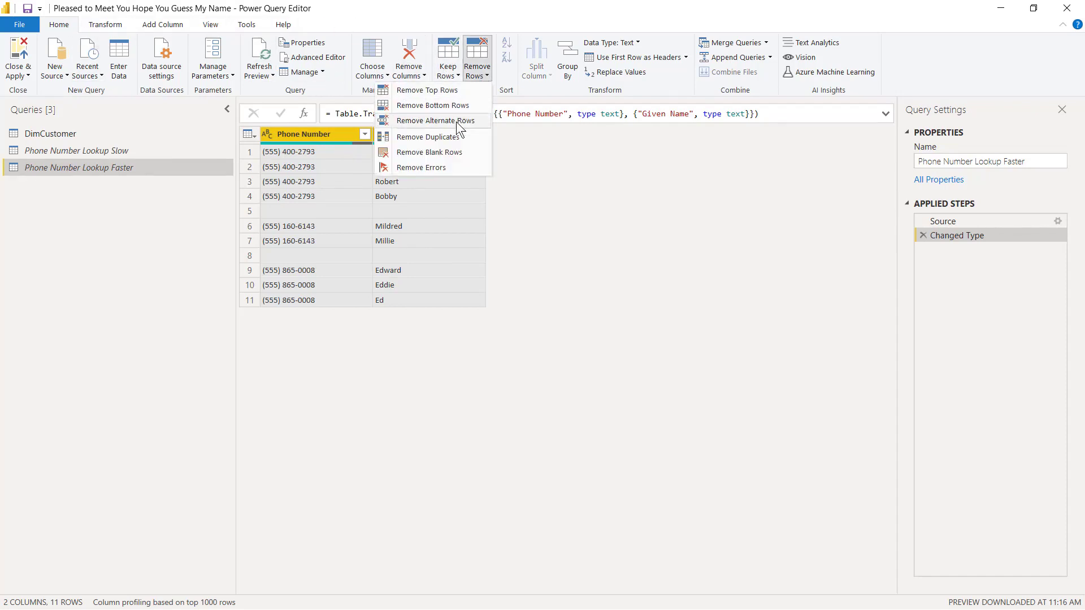
click(594, 191)
click(247, 133)
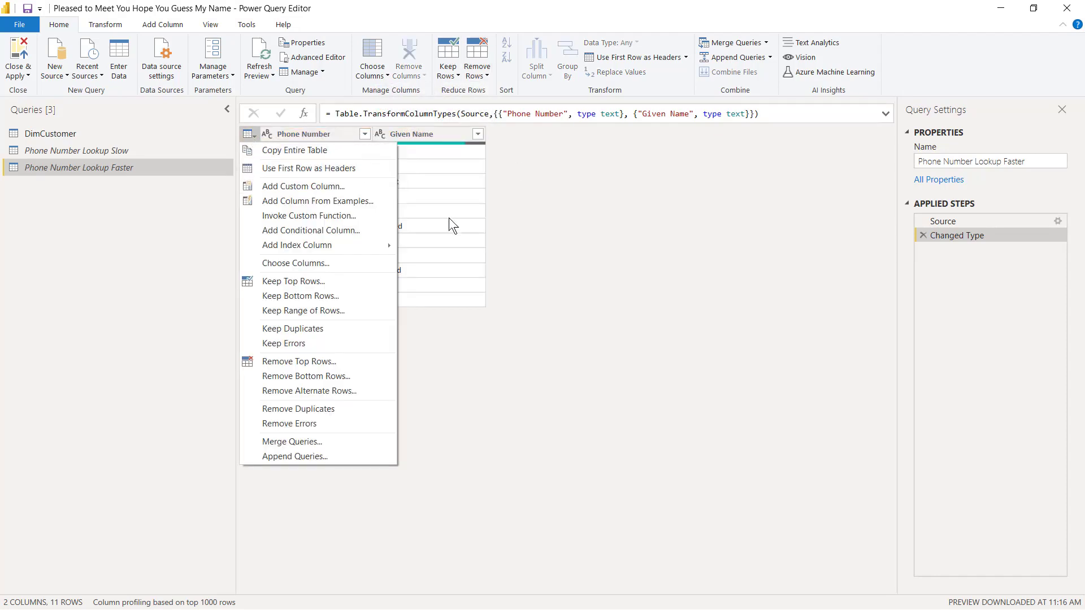
click(576, 190)
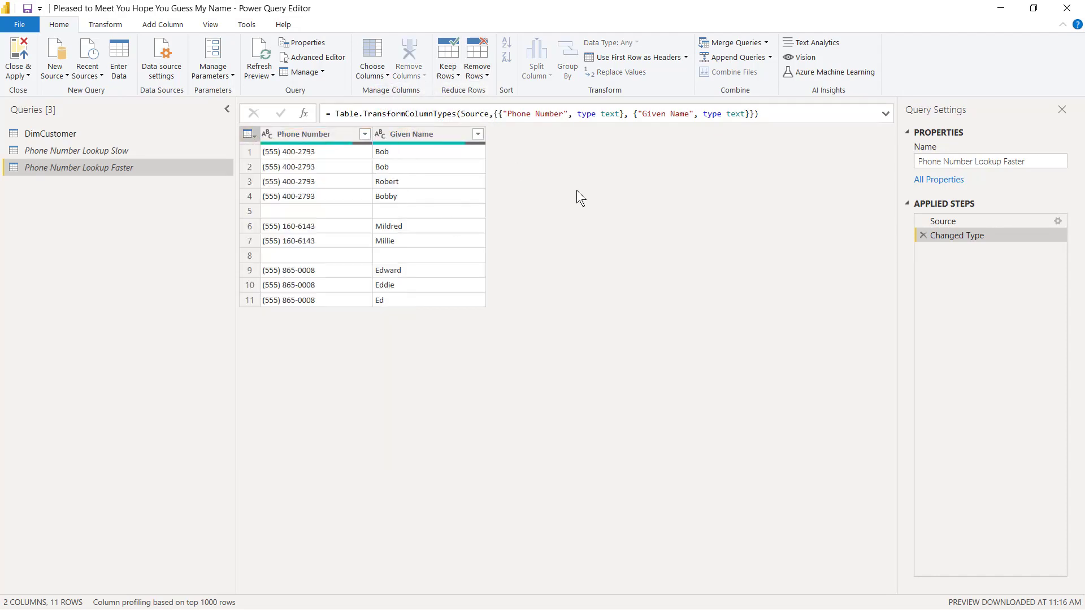
click(255, 133)
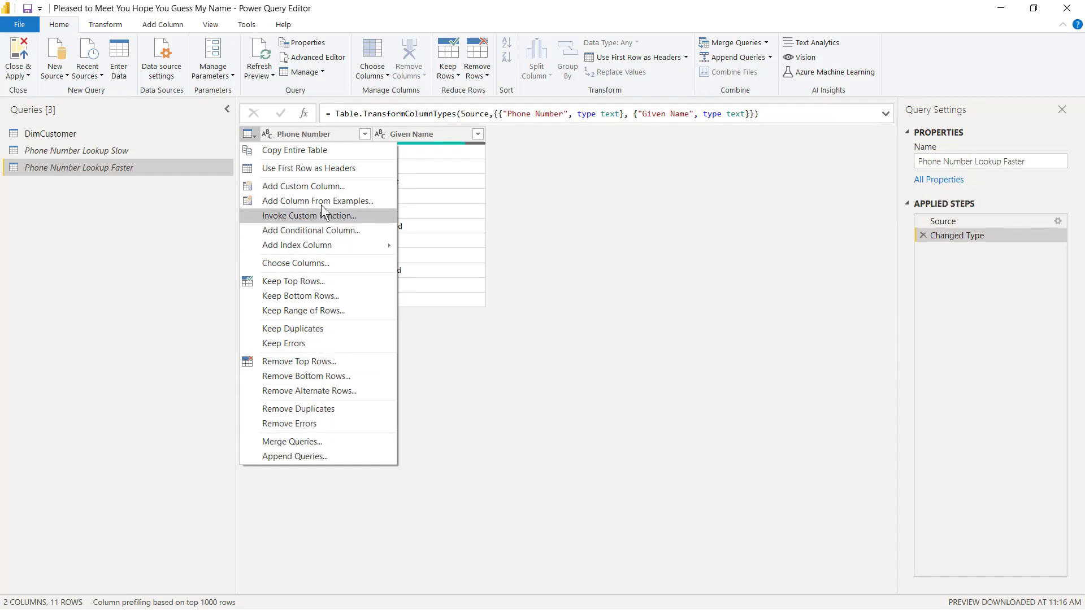
click(589, 209)
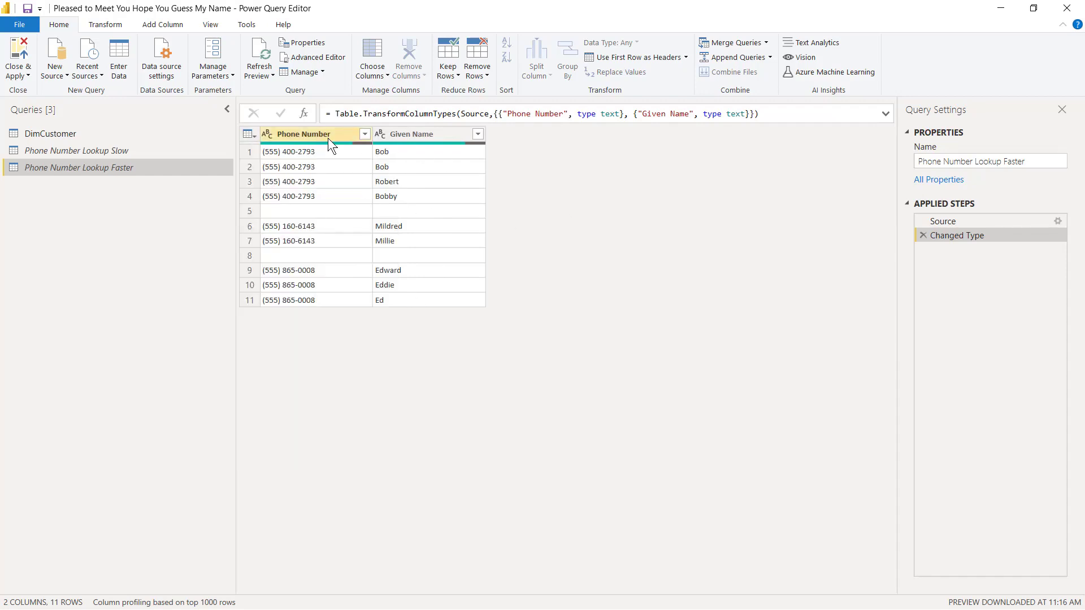
click(322, 137)
ctrl+click(411, 134)
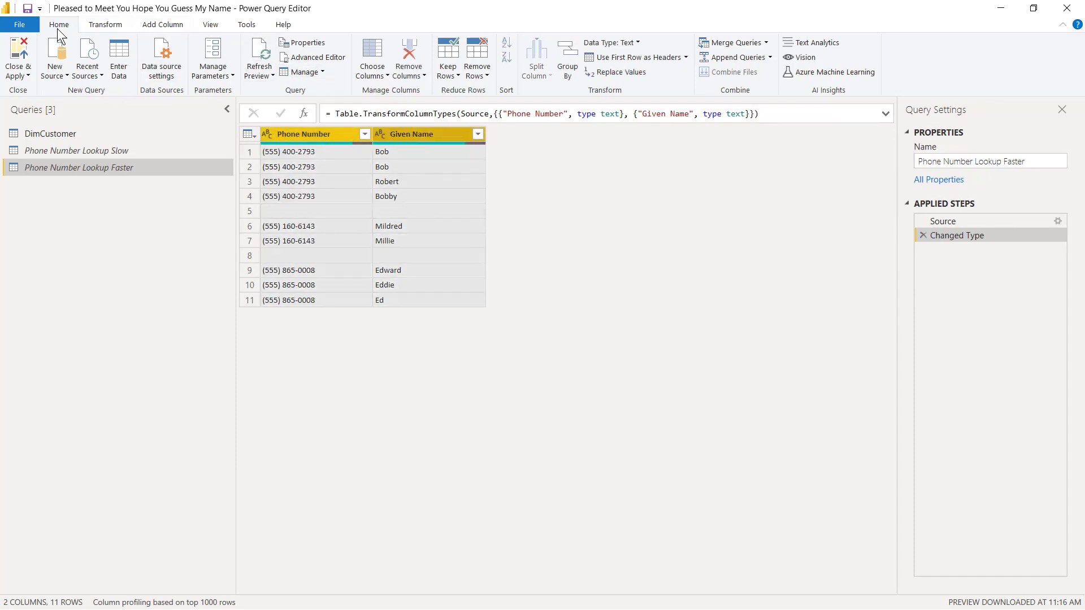
click(477, 72)
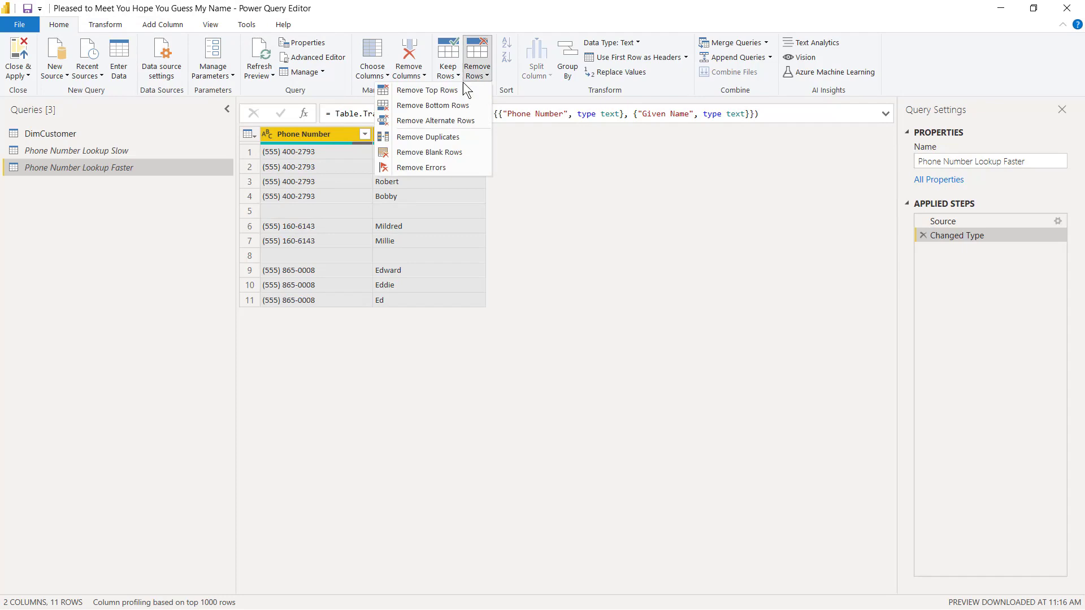
click(459, 152)
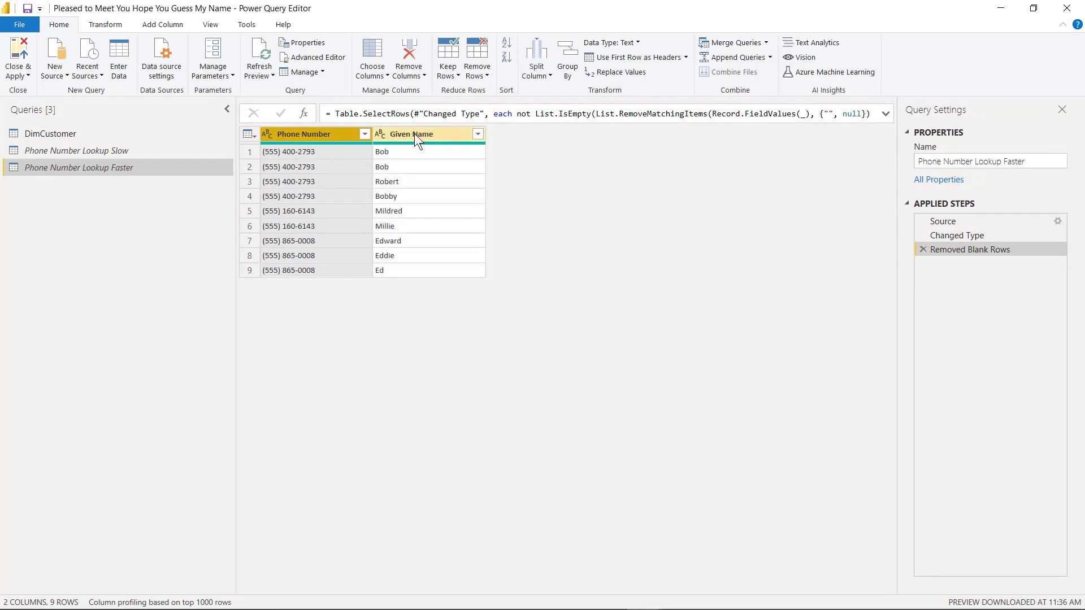
Remove duplicate rows across Phone Number and Given Name, dropping the repeated Bob row.
click(337, 132)
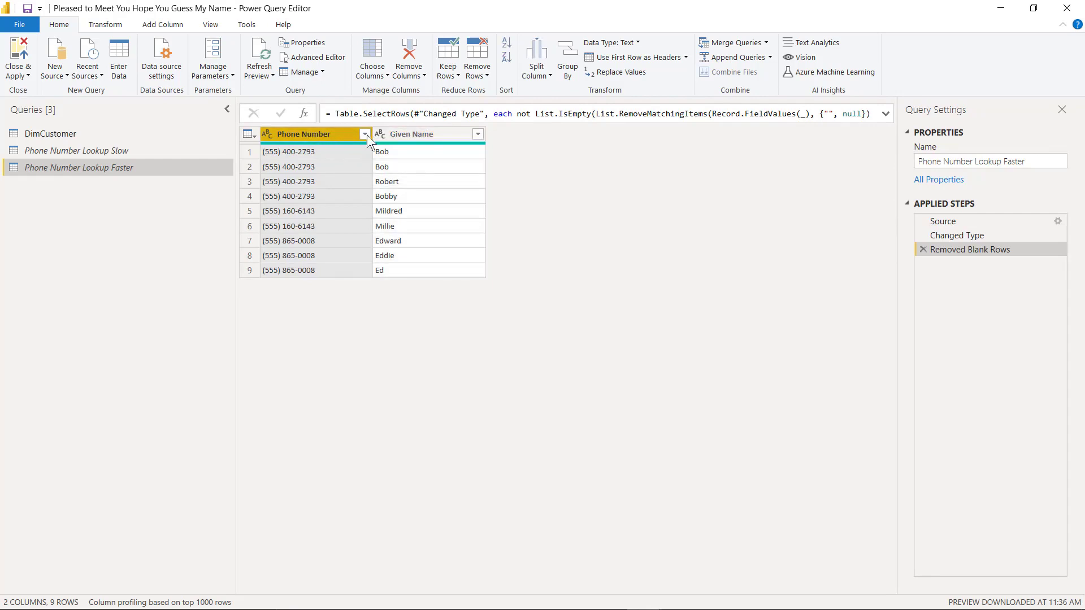
ctrl+click(437, 133)
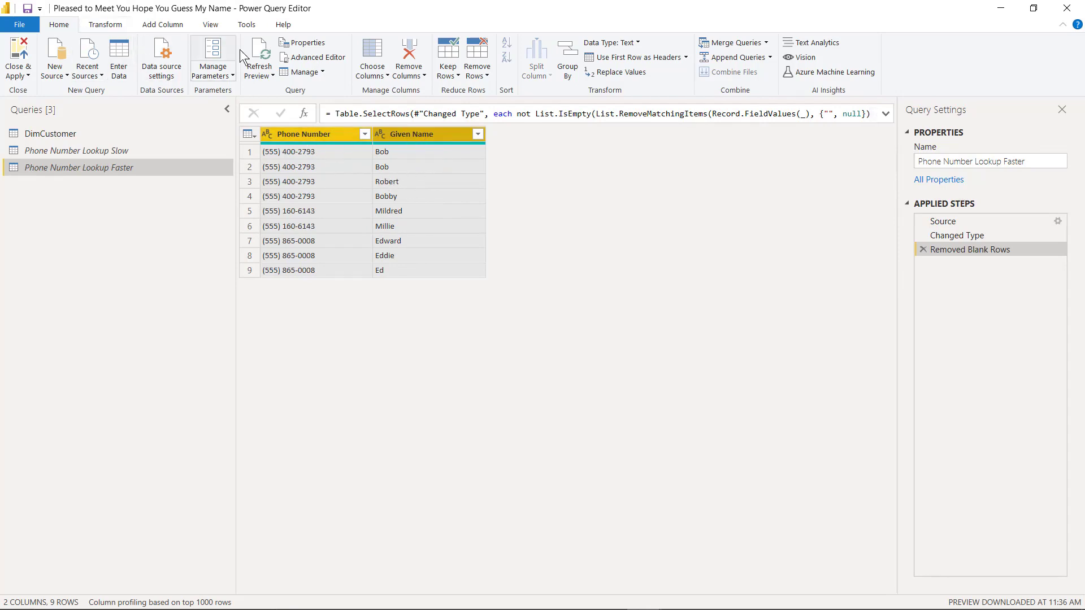
click(477, 73)
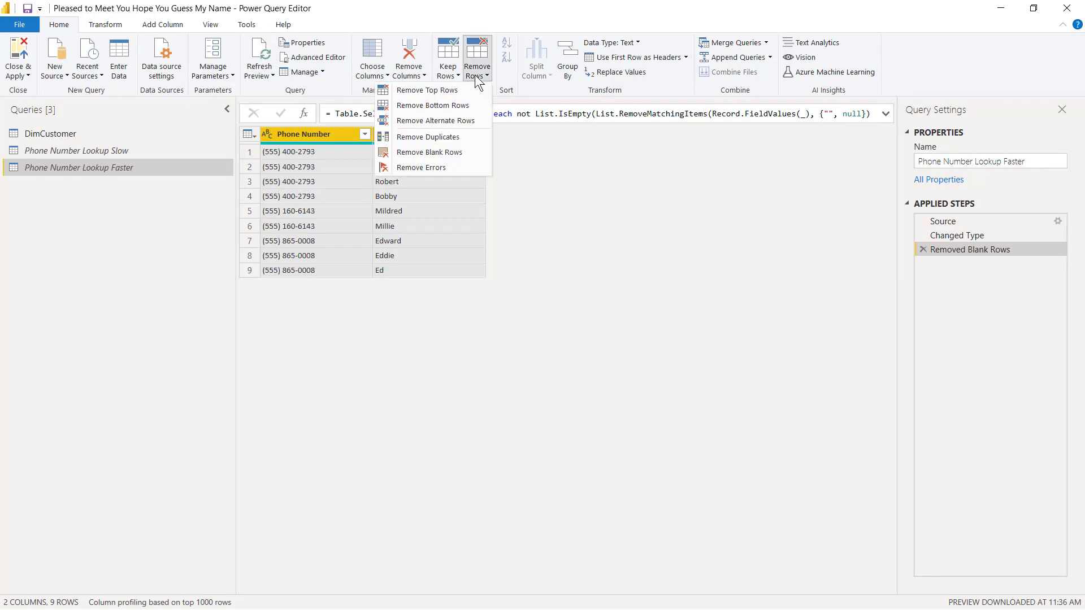
click(456, 138)
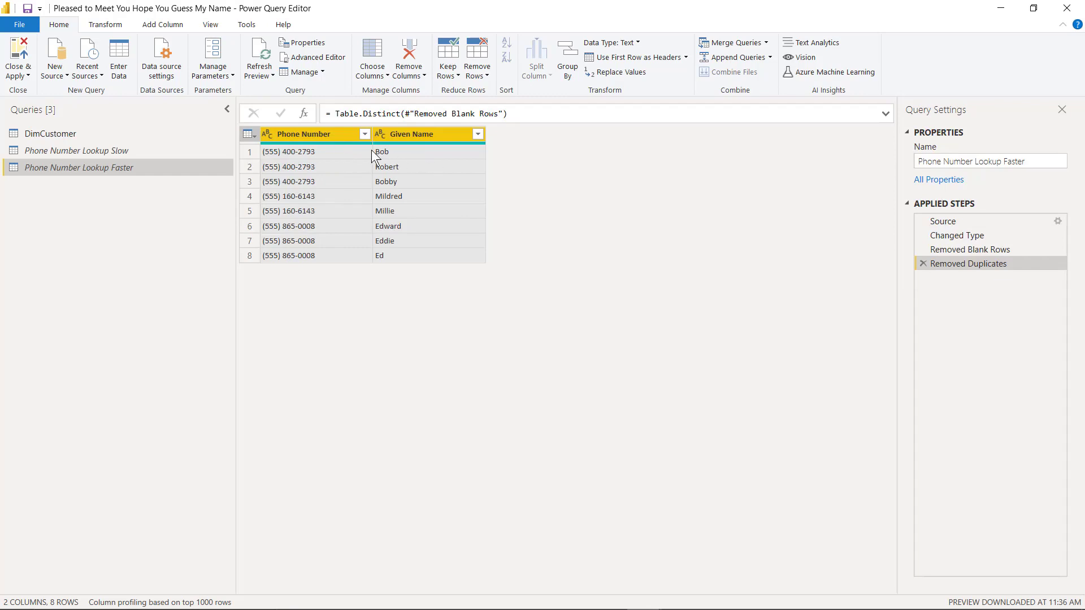
click(325, 136)
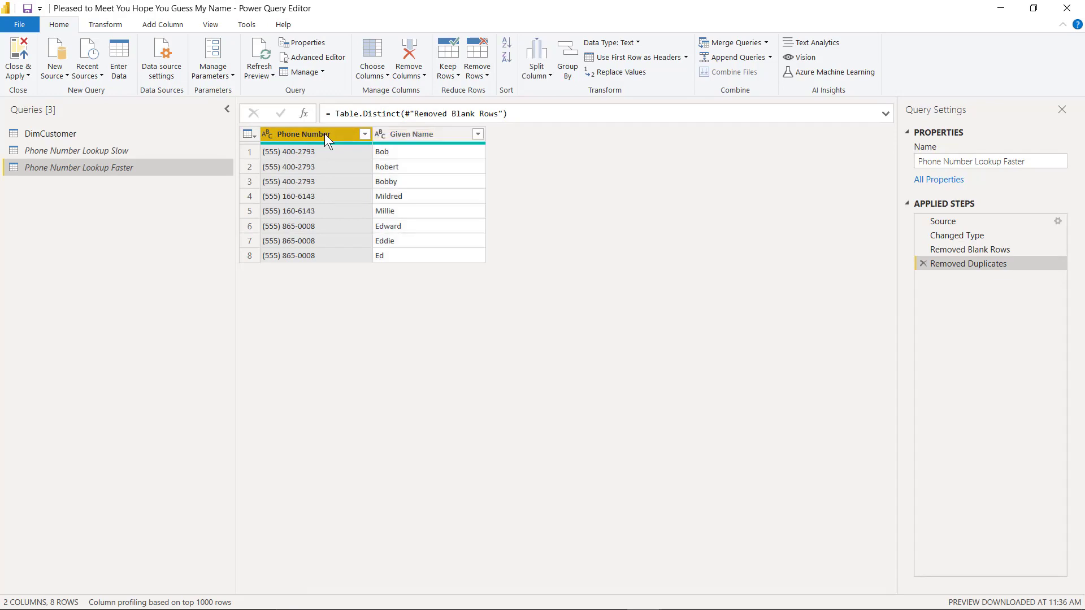
Select only the Phone Number column in the lookup table.
right_click(325, 138)
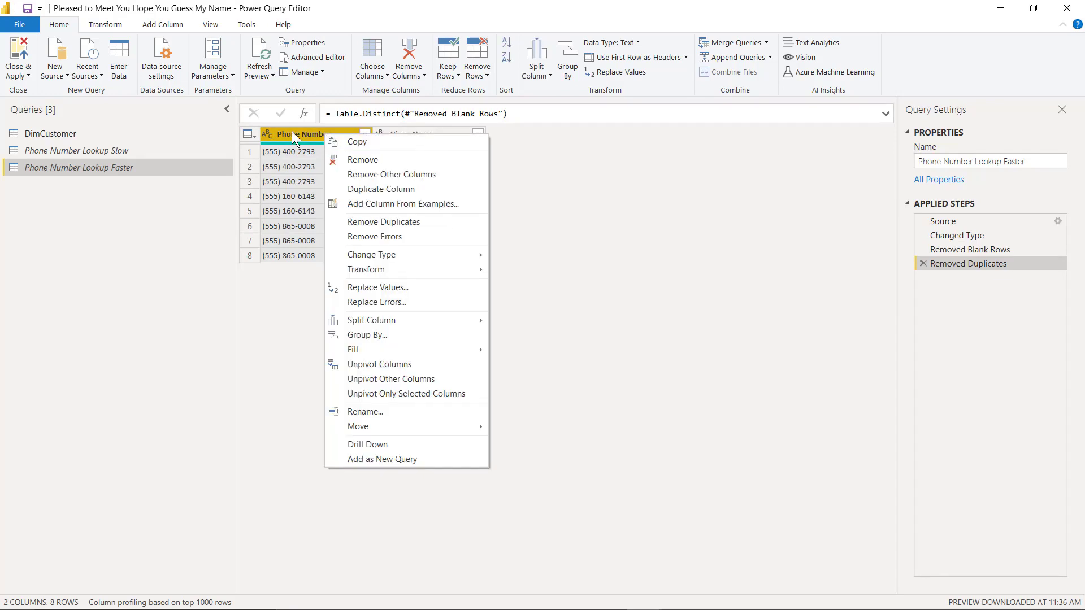
click(517, 202)
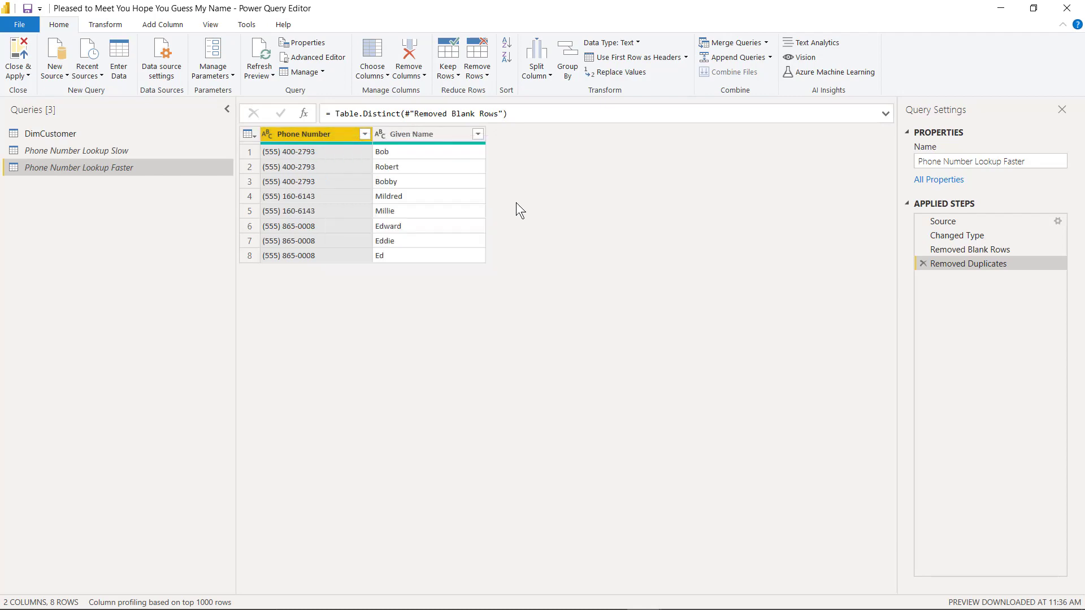
click(417, 132)
click(337, 131)
ctrl+click(425, 134)
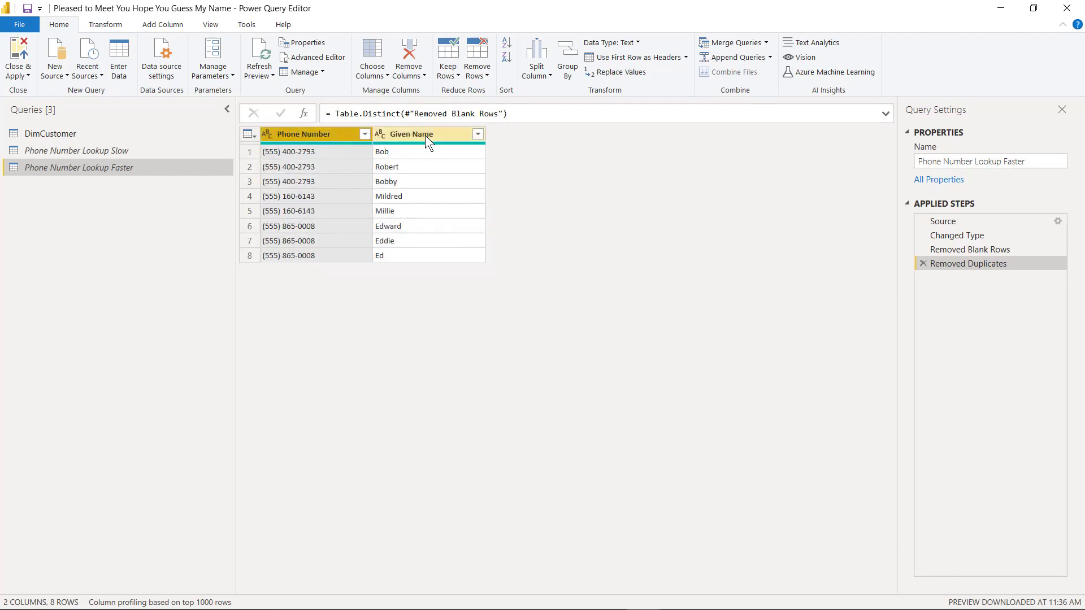
click(318, 136)
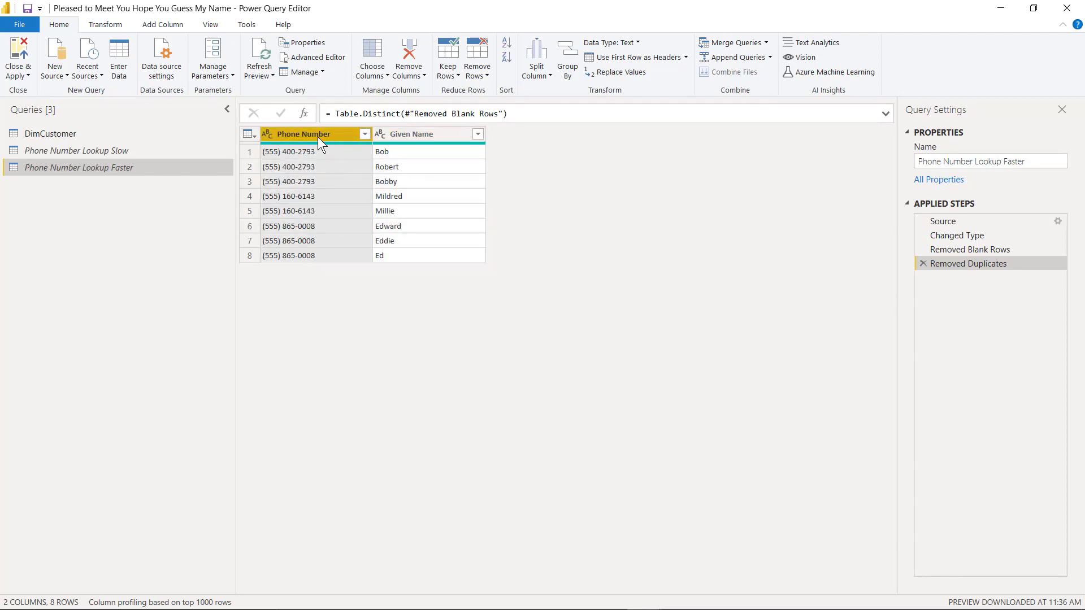
Group by Phone Number with a new ListOfNames column using Sum of Given Name.
right_click(317, 138)
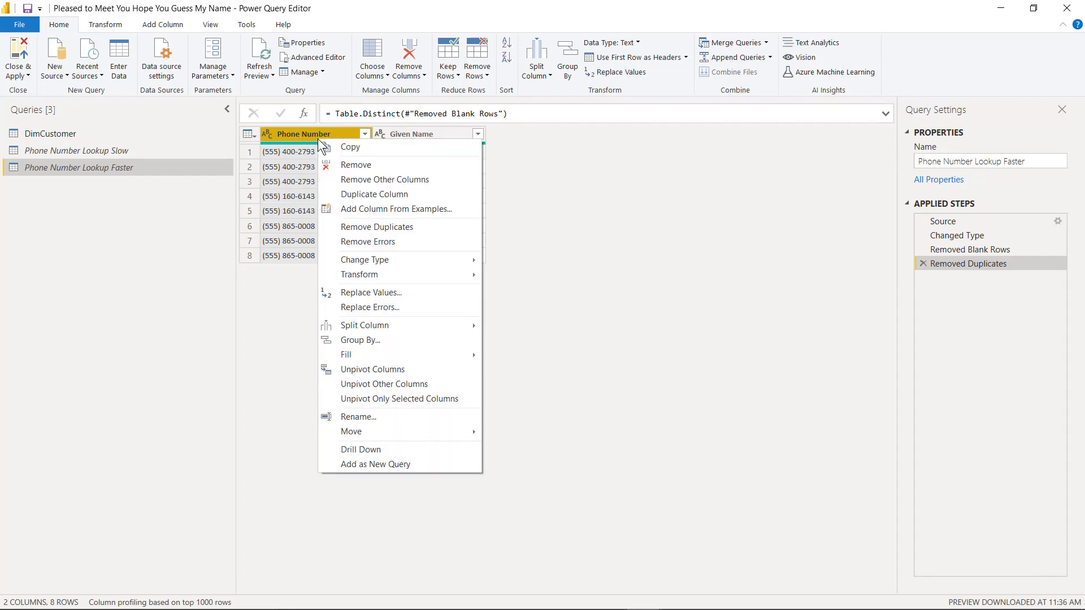
click(408, 338)
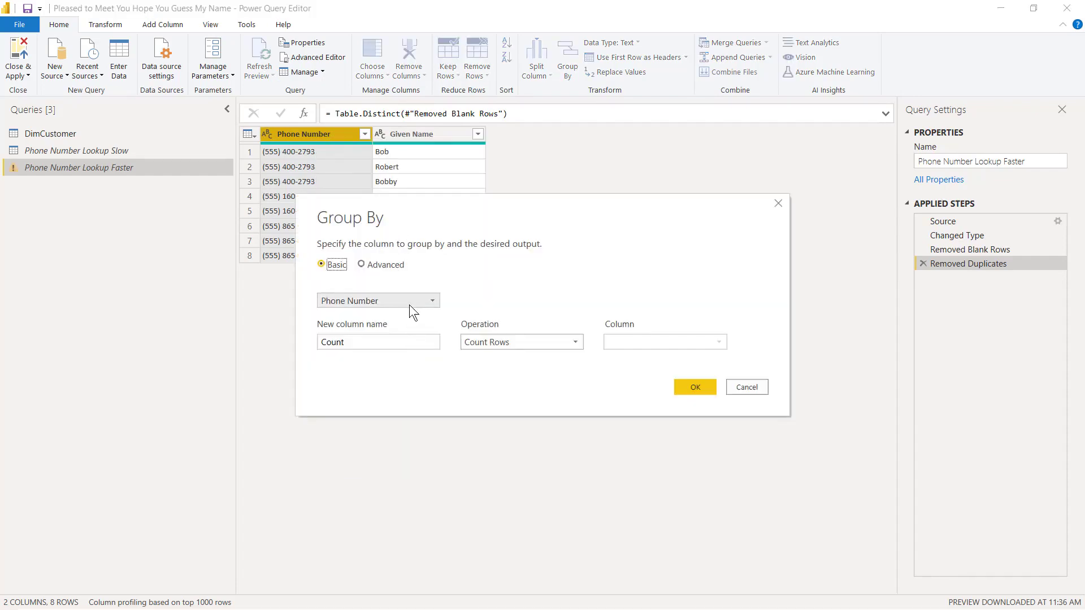
click(362, 343)
drag(362, 343, 184, 312)
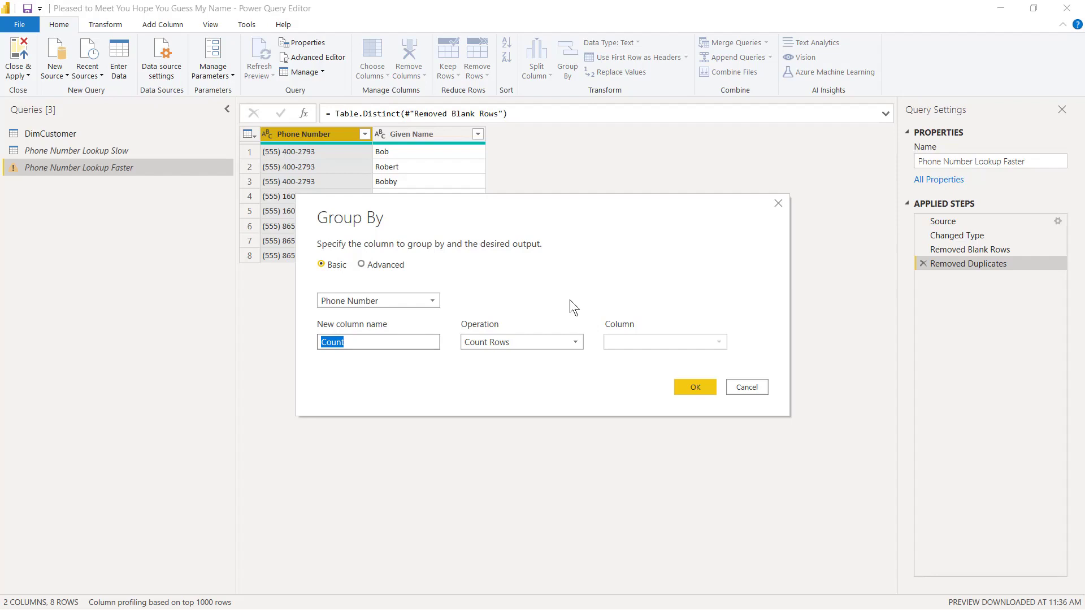
text(ListOfNames)
click(484, 344)
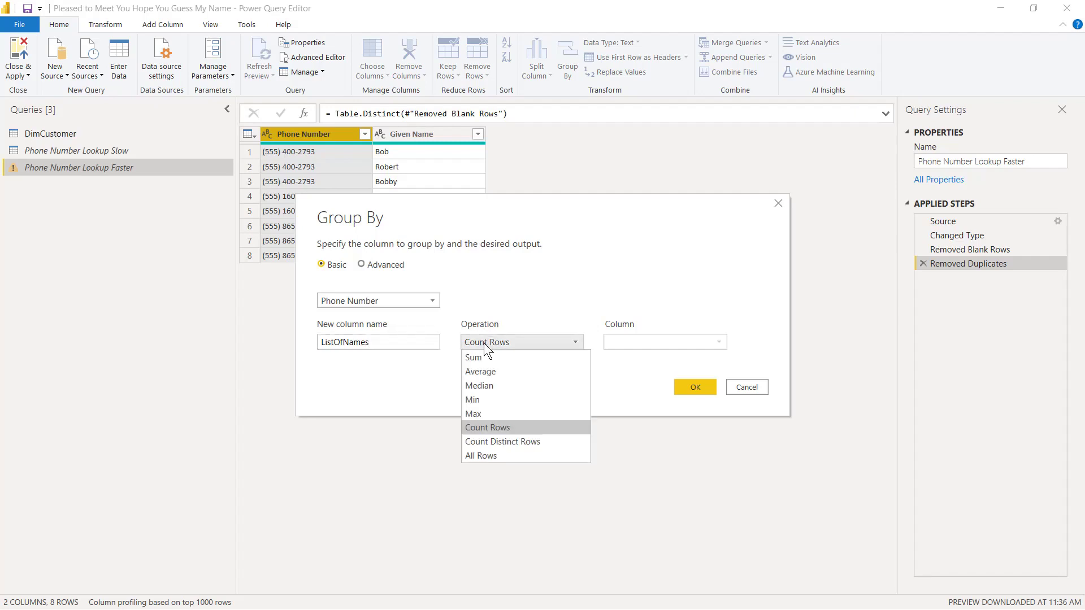
click(483, 360)
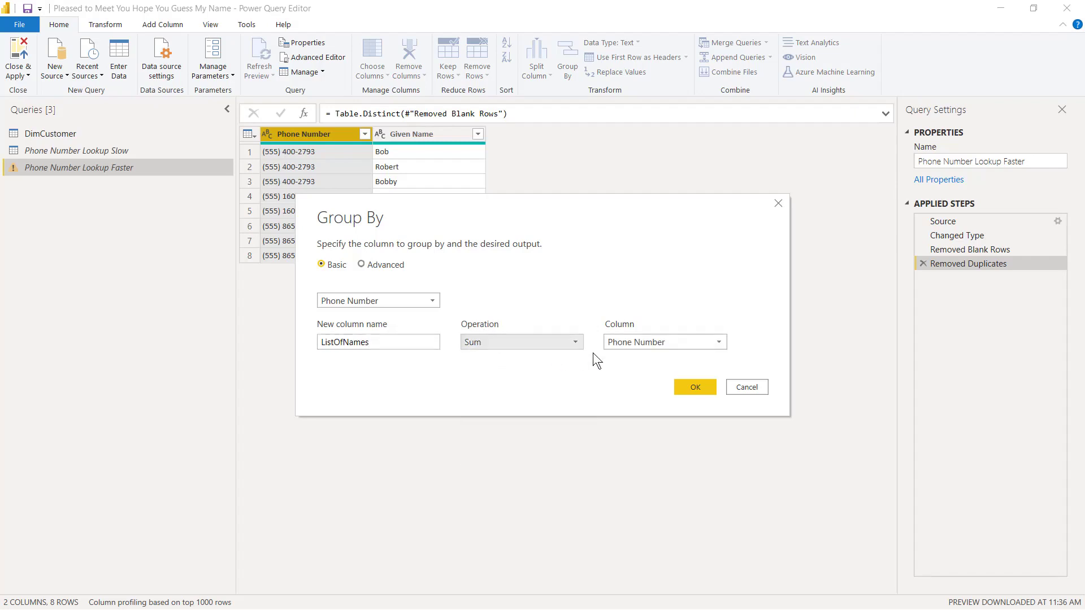
click(625, 342)
click(627, 369)
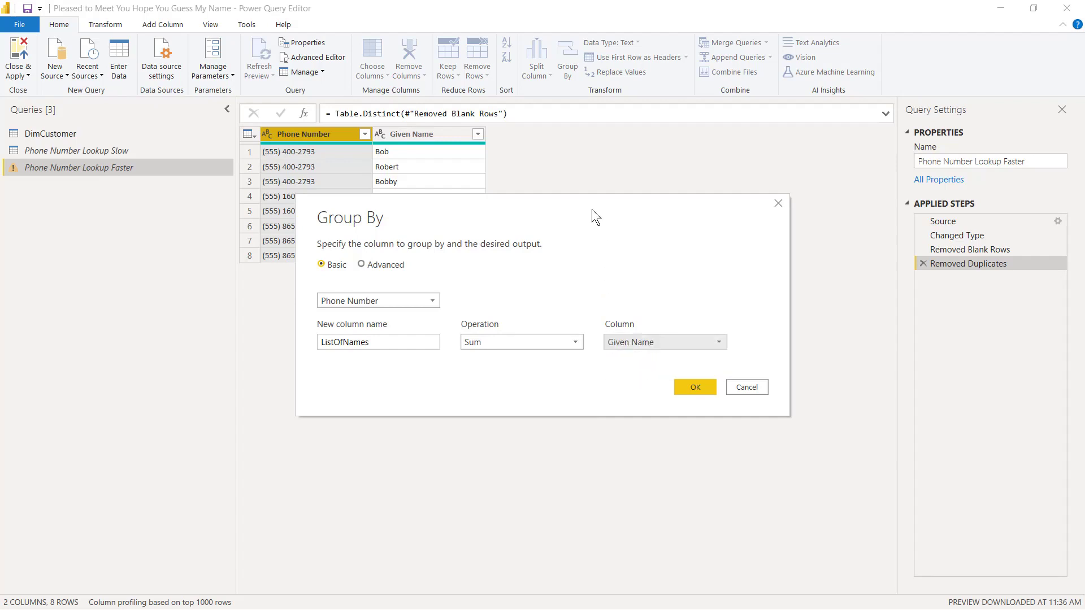
drag(591, 209, 592, 302)
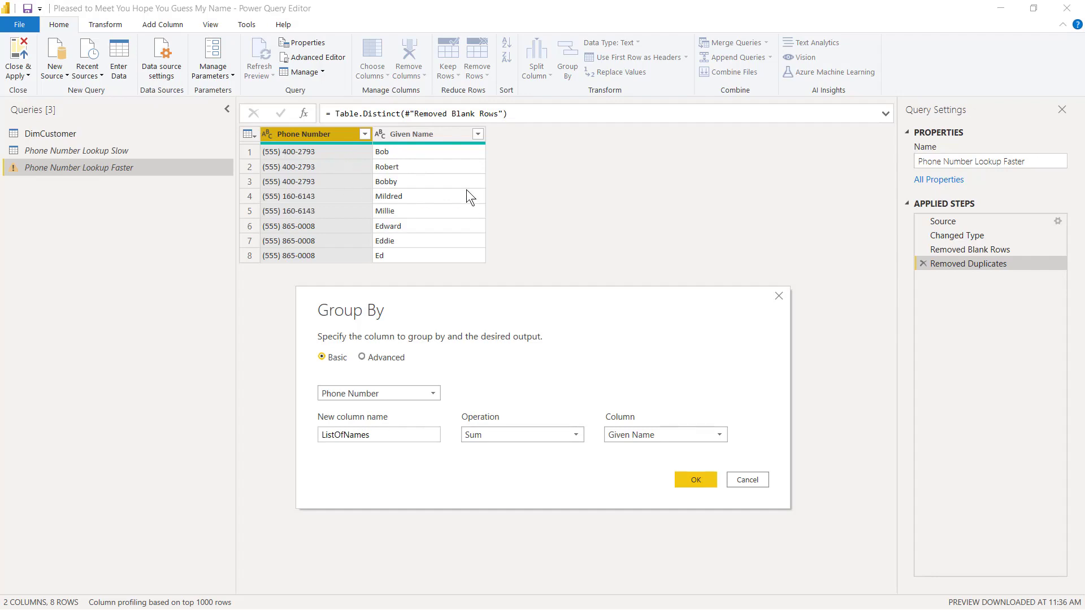
click(364, 433)
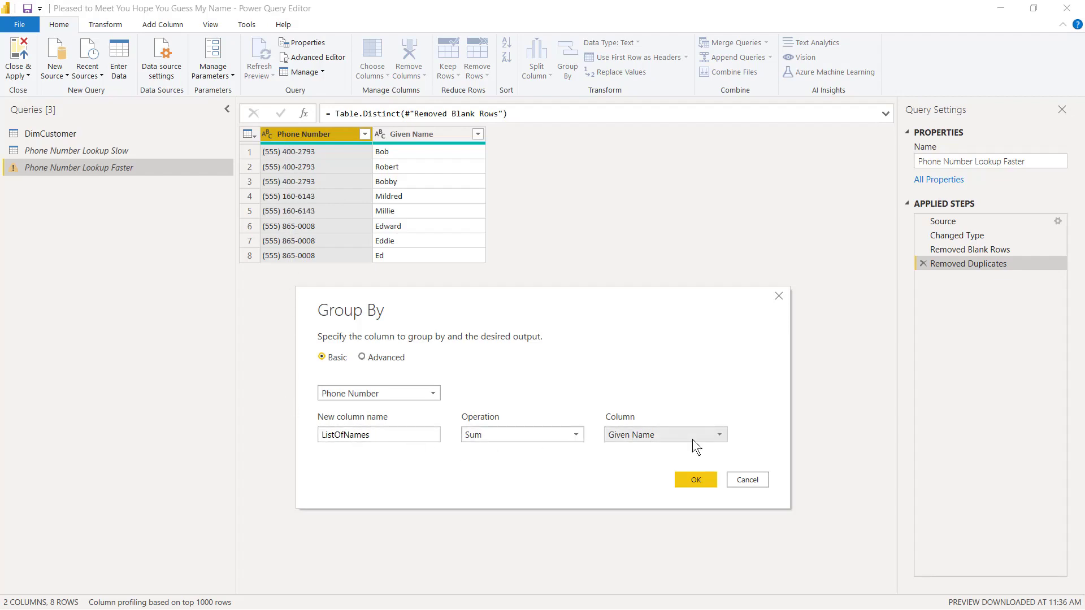
click(695, 480)
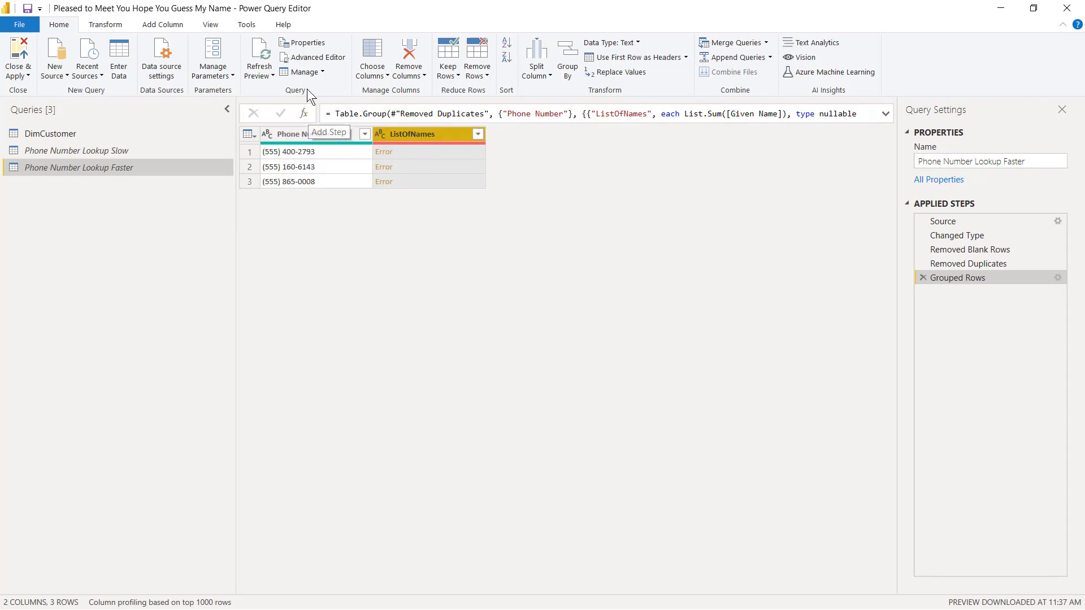
Edit the Grouped Rows formula to remove List.Sum( and its closing parenthesis around [Given Name].
click(209, 25)
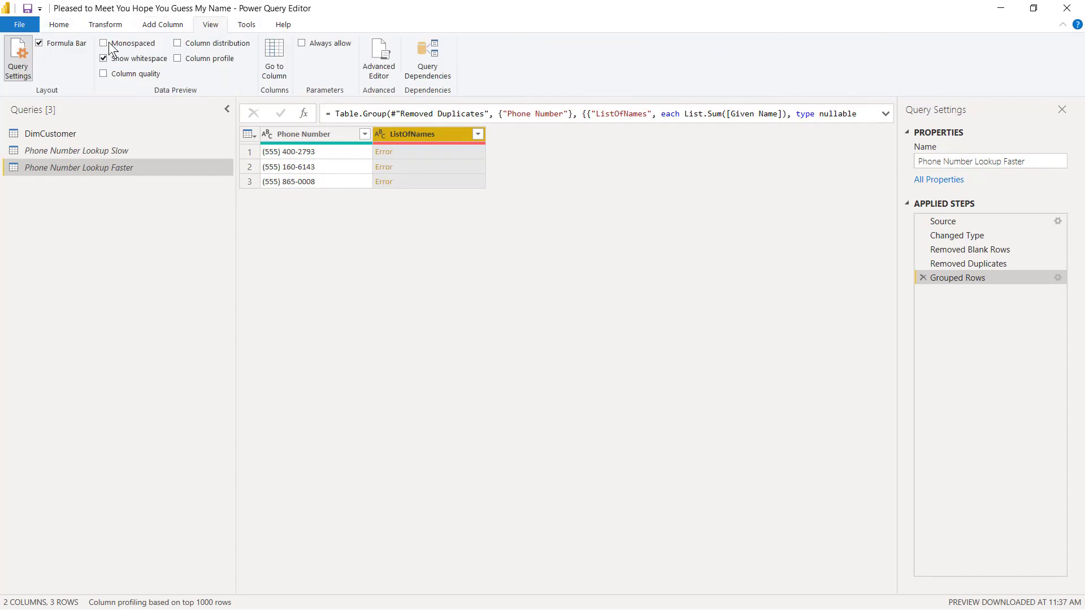
click(39, 43)
click(69, 41)
click(729, 117)
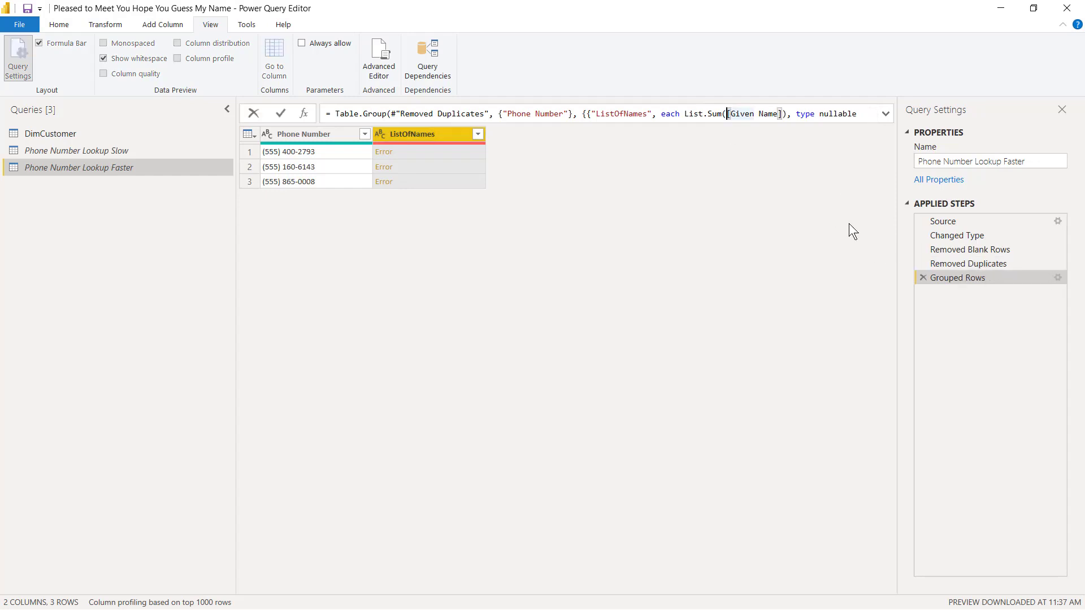
key(Left)
key(Left)
key(shift+Left)
key(shift+Left)
key(shift+Left)
key(shift+Left)
key(shift+Left)
key(shift+Left)
key(shift+Left)
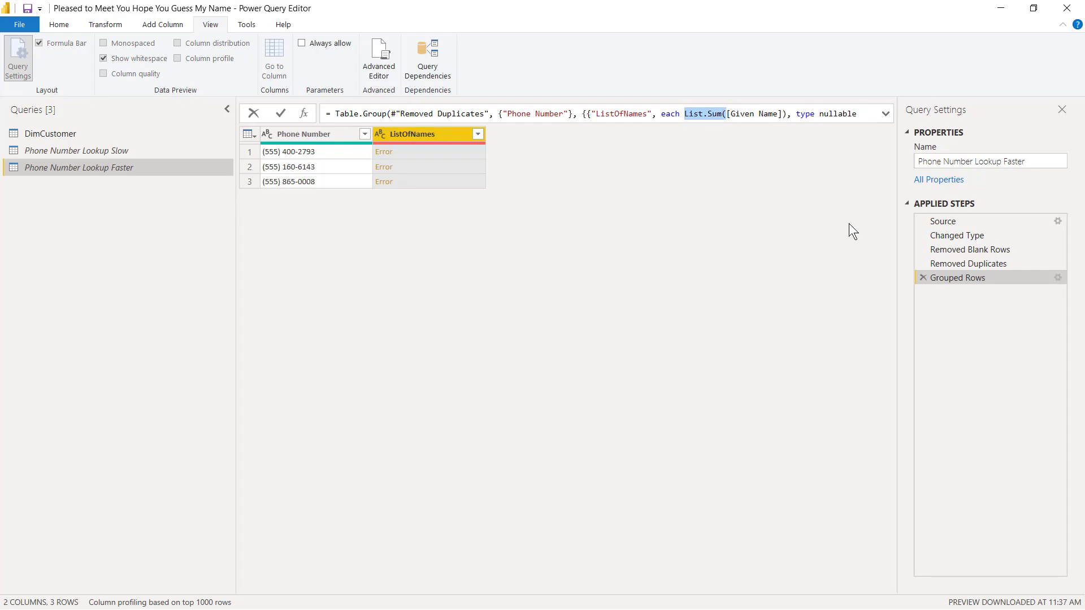
key(BackSpace)
key(Right)
key(Right)
key(Right)
key(Right)
key(Right)
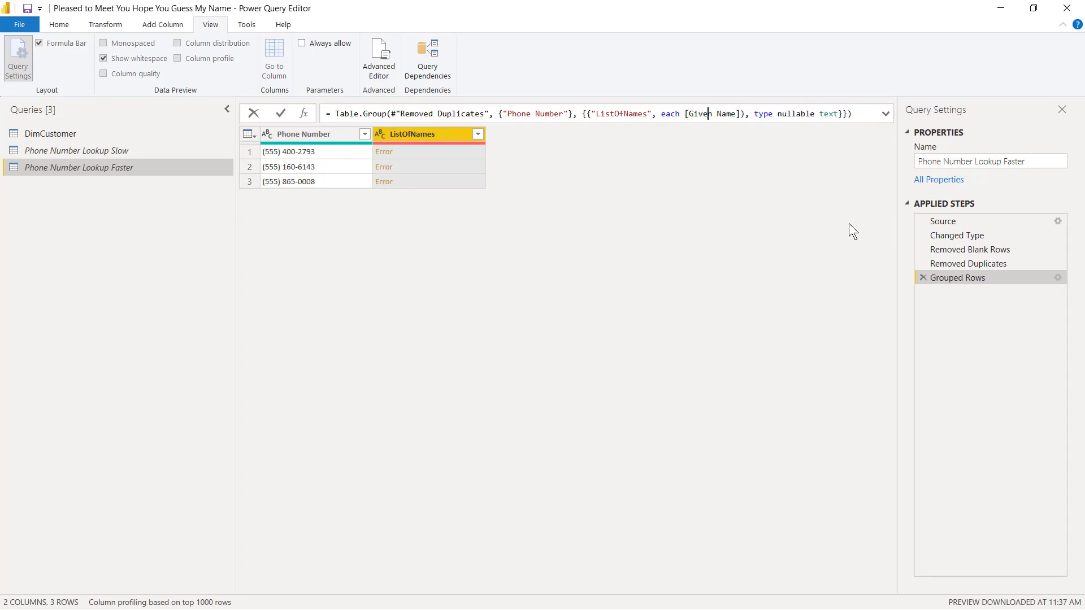
key(Right)
key(Right)
key(Right)
key(Right)
key(Right)
key(Delete)
key(Return)
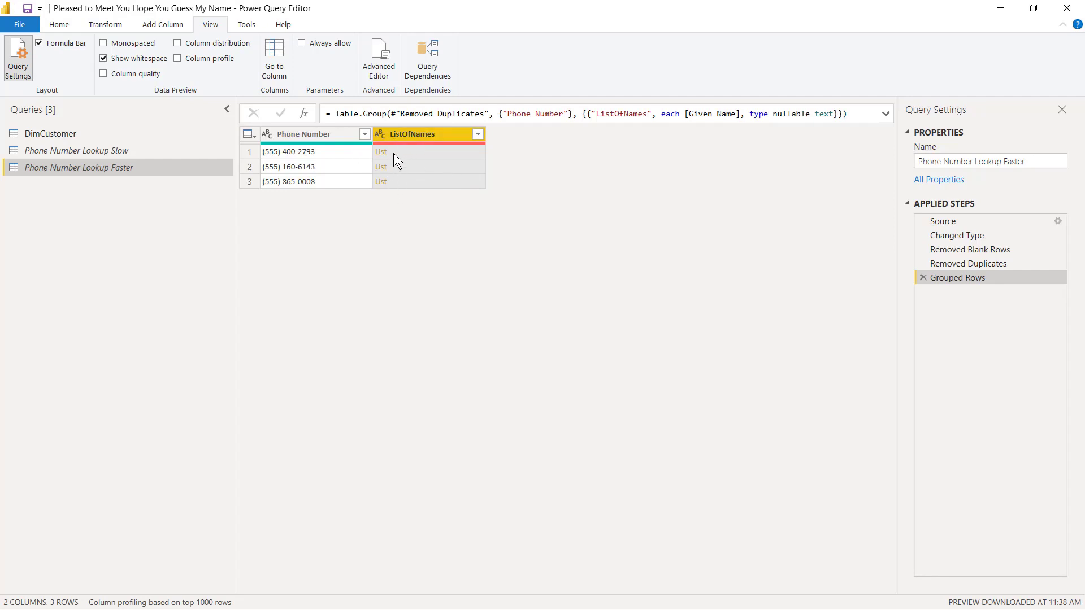
Preview the ListOfNames list for each of the three phone number rows.
click(426, 150)
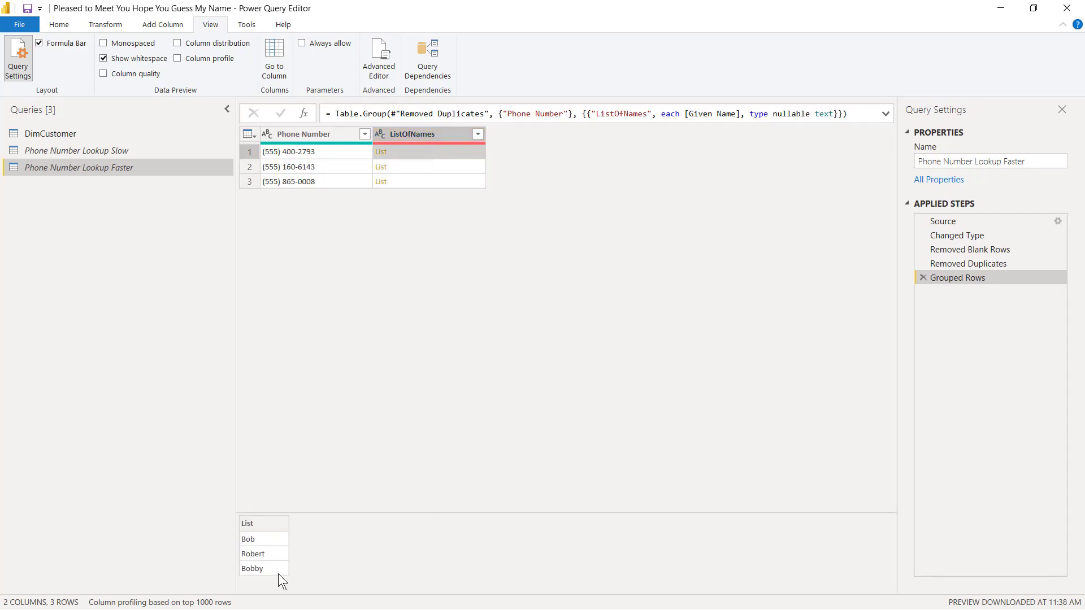
click(423, 167)
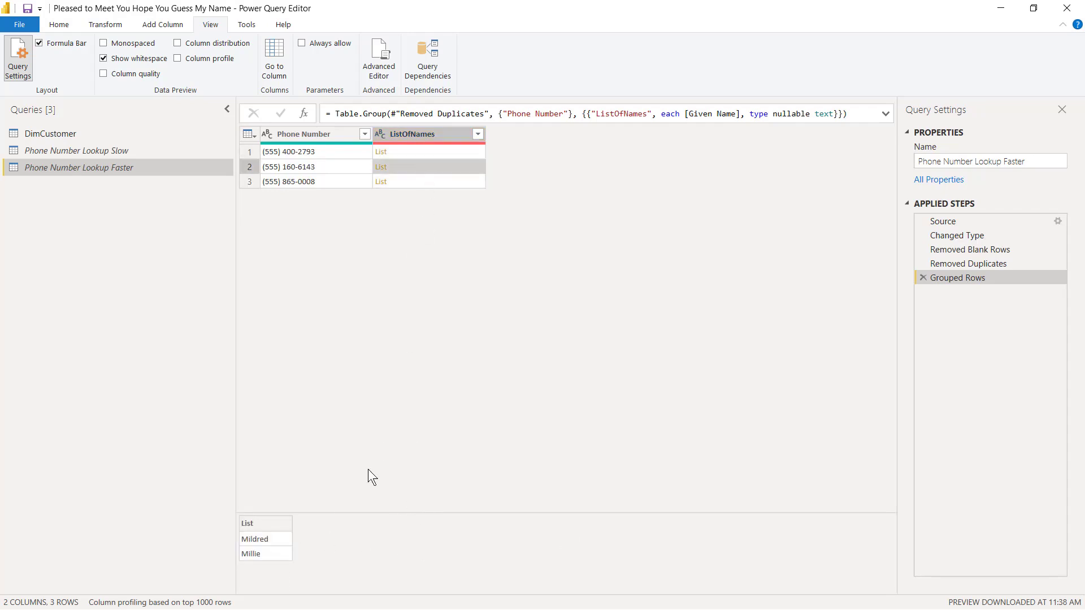
click(424, 182)
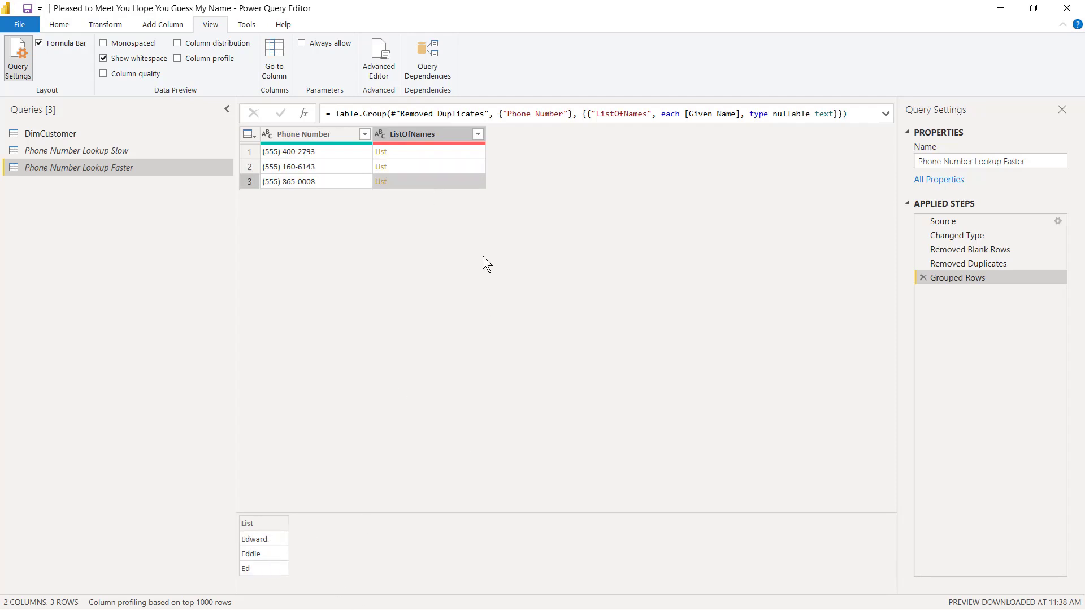
mouse_move(473, 142)
Change 'type nullable text' to 'type nullable list' in the Grouped Rows formula.
click(815, 115)
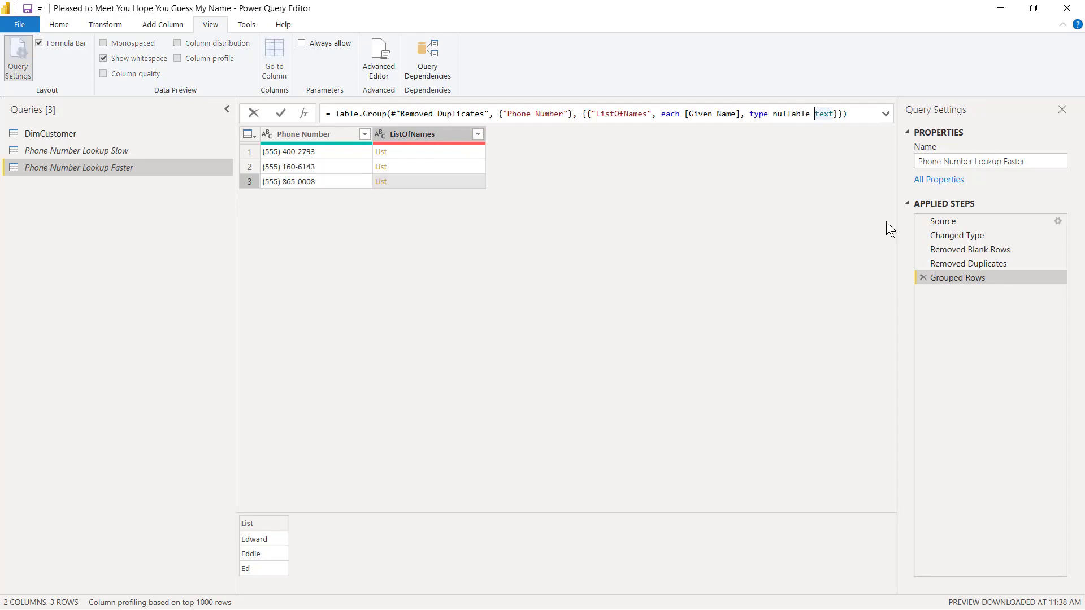
key(Delete)
key(Delete)
key(Delete)
key(Delete)
text(l)
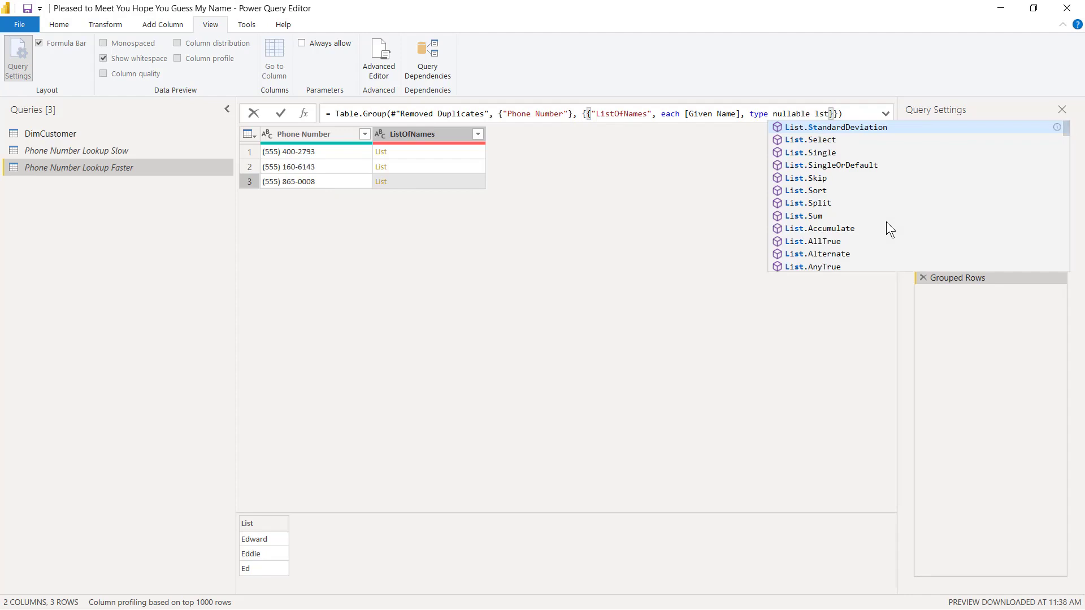
text(ist)
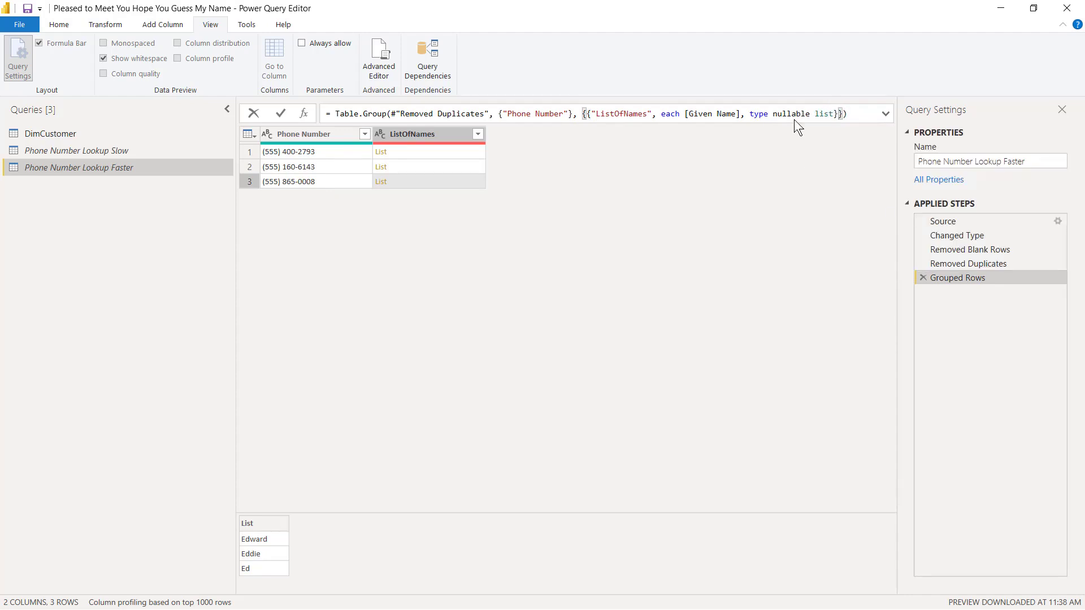
click(278, 113)
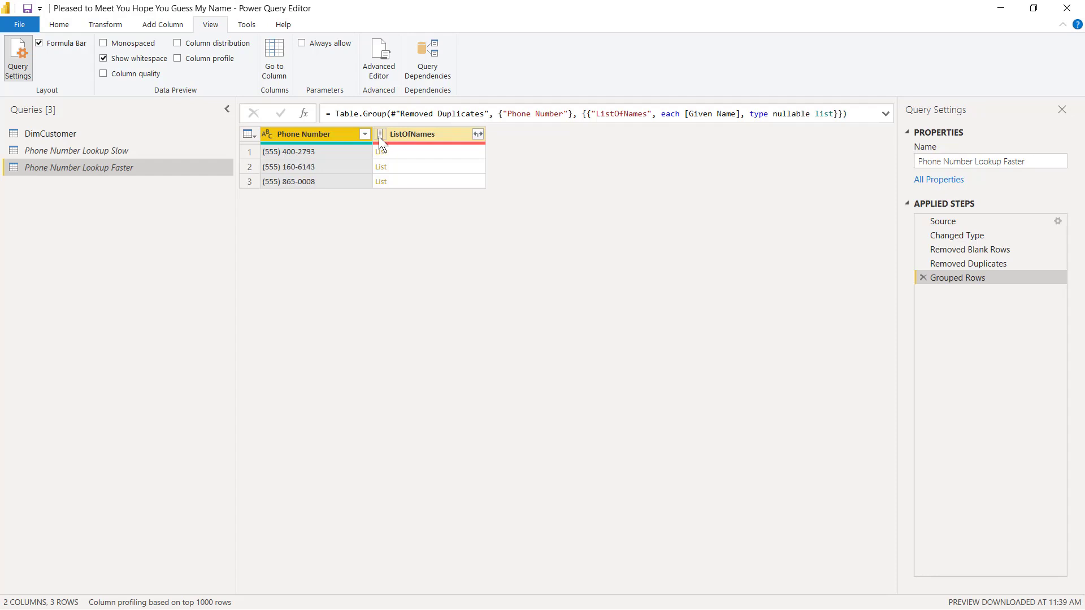
Extract the ListOfNames values as text with a custom comma delimiter.
click(479, 134)
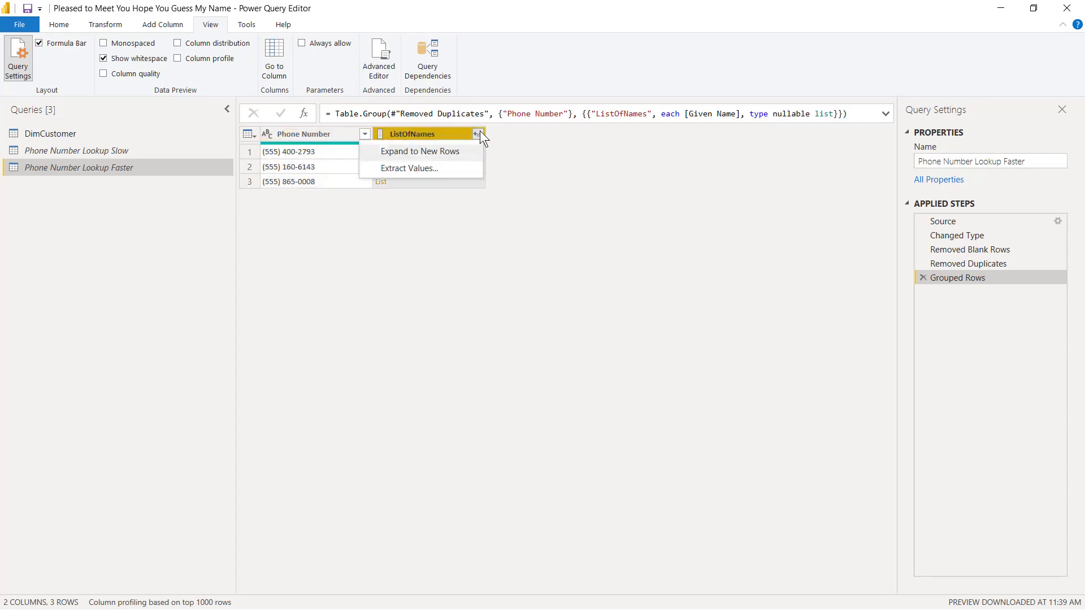
click(387, 167)
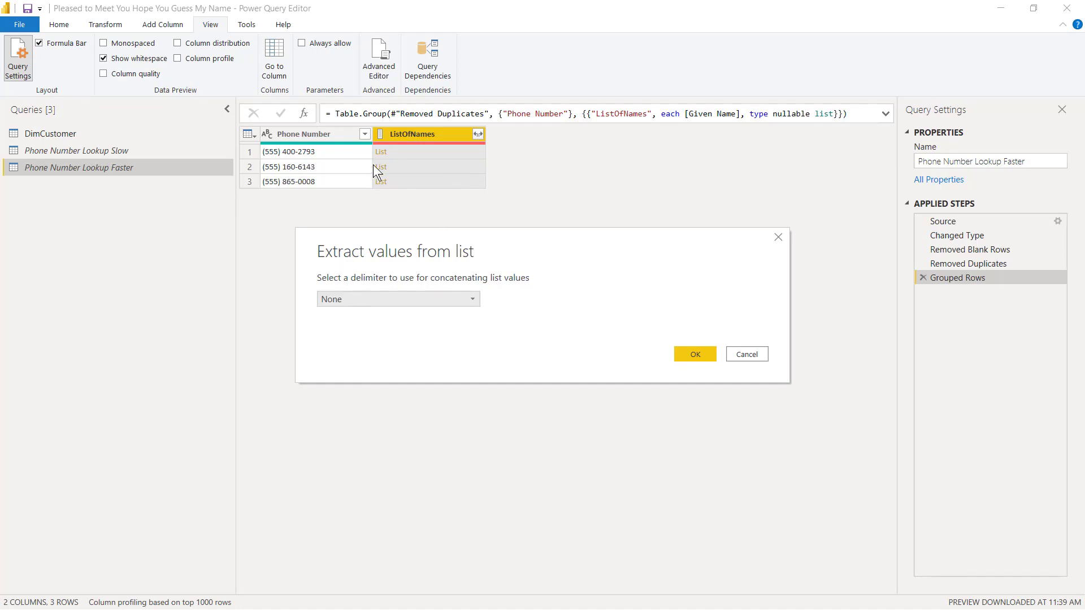
click(439, 299)
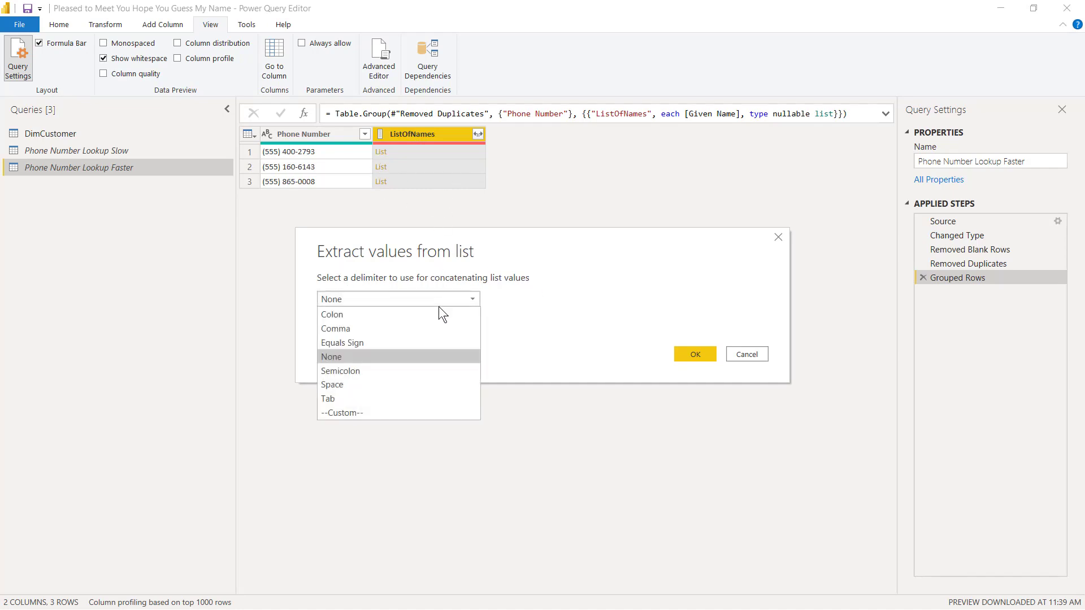
click(372, 412)
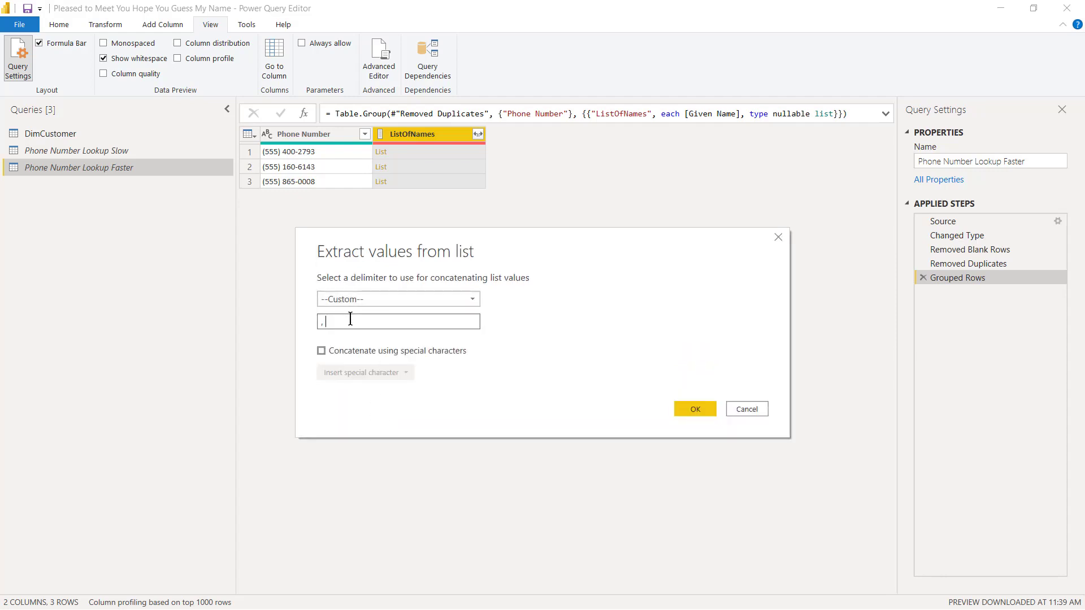
click(679, 407)
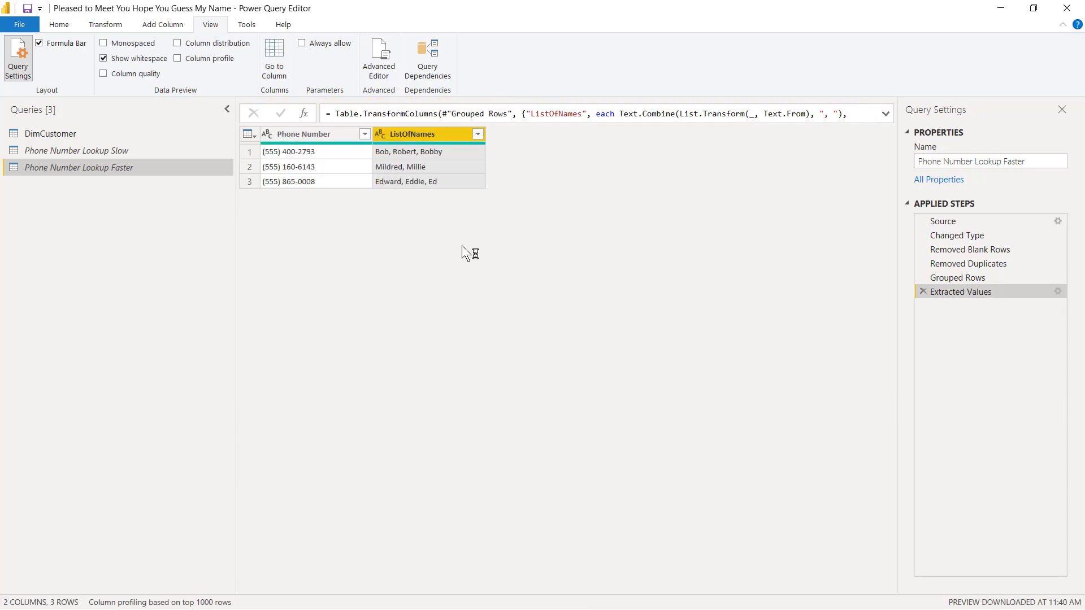
Rename the ListOfNames column to ListOfNamesAgain.
double_click(426, 133)
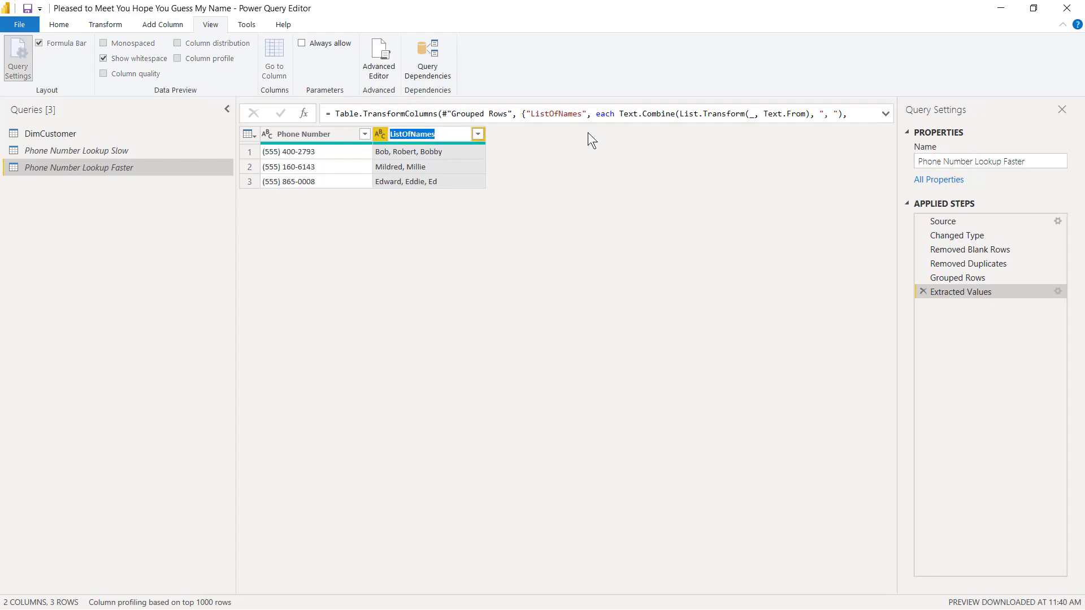
key(End)
text(Aga)
key(Return)
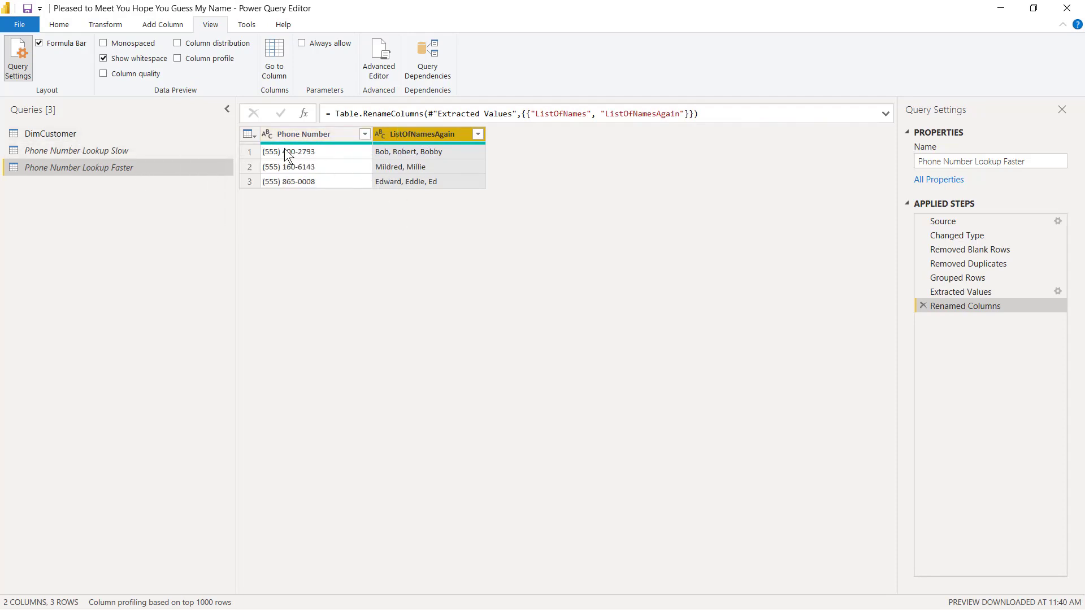
Merge DimCustomer with Phone Number Lookup Faster, matching on the Phone Number columns.
click(49, 135)
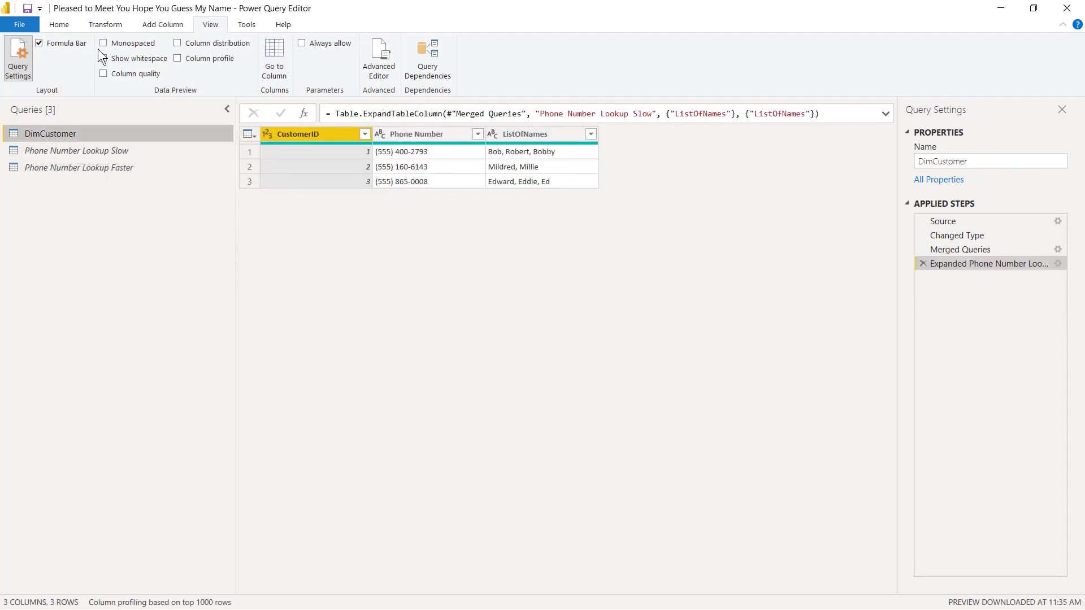
click(66, 23)
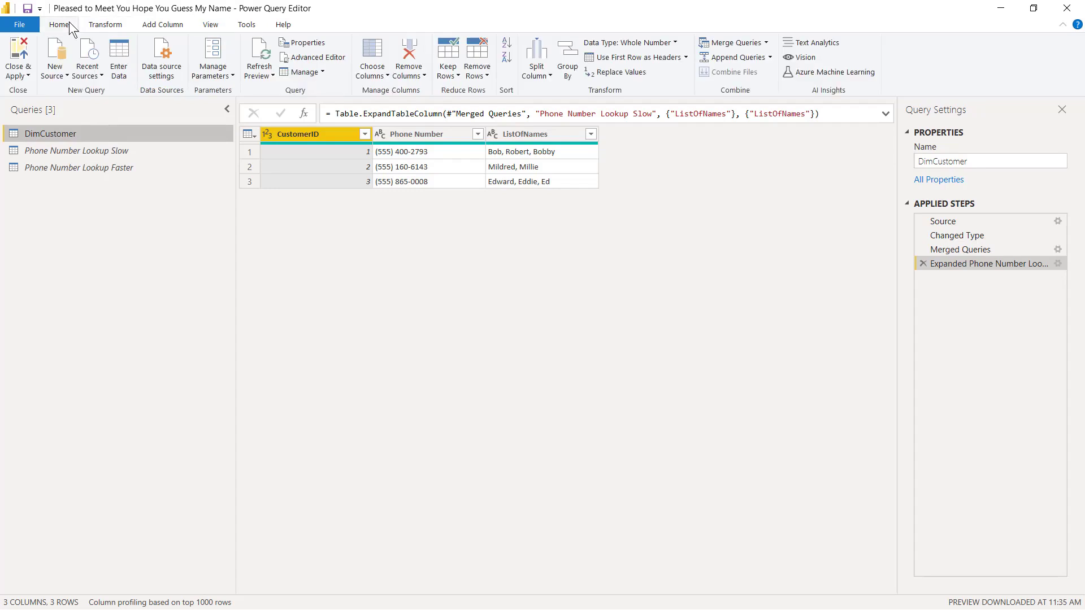
click(740, 48)
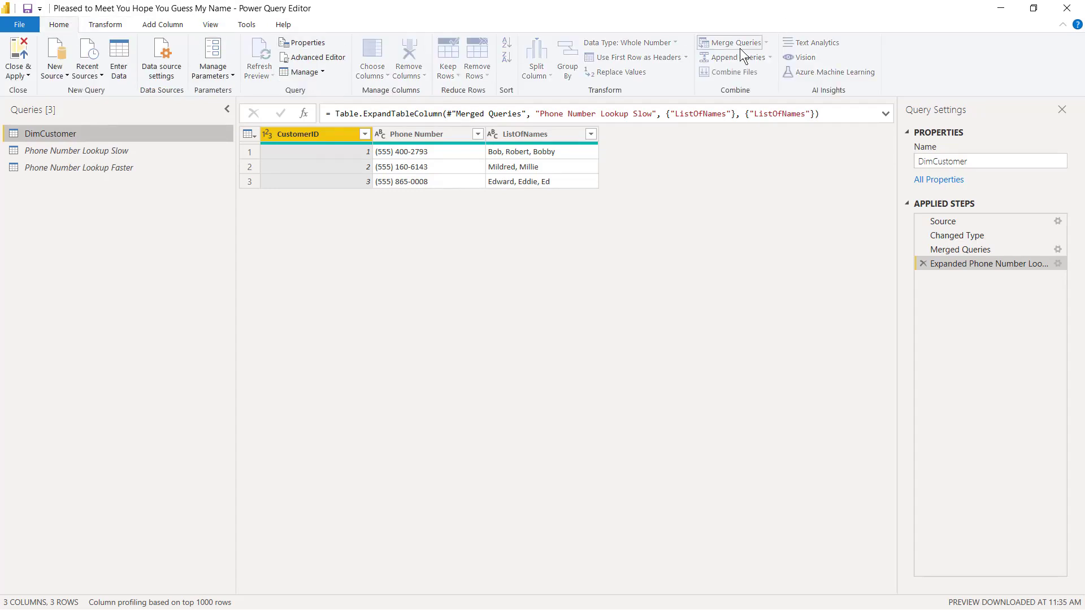
click(445, 290)
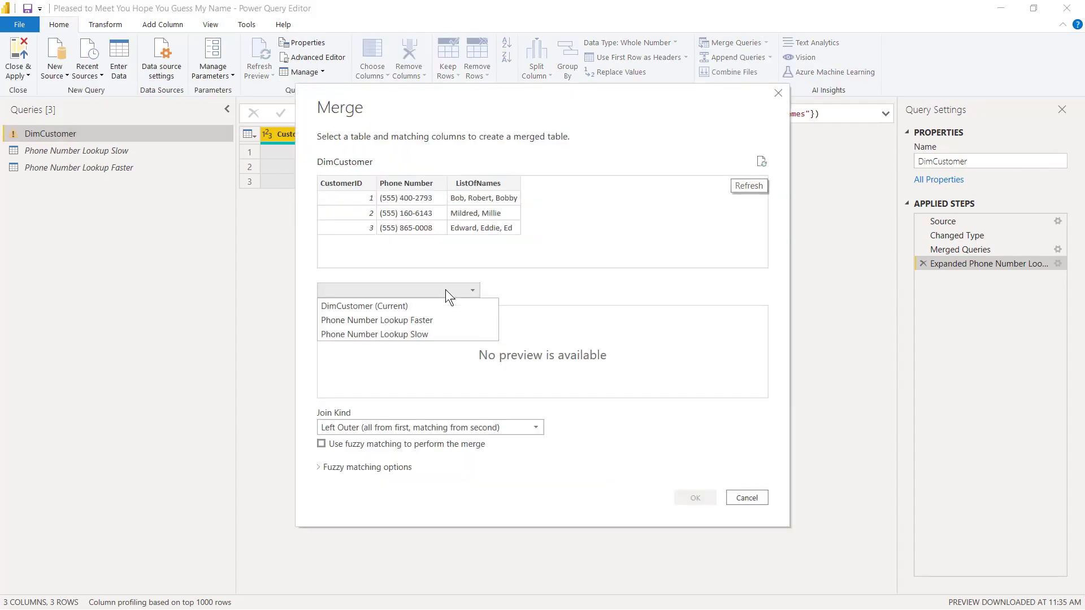
click(374, 320)
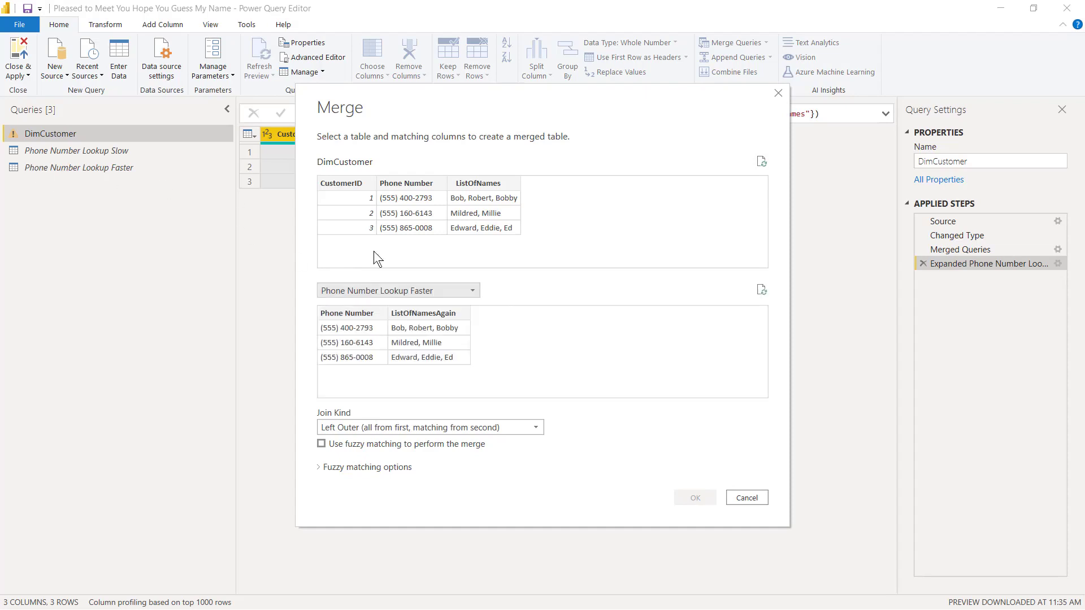
click(399, 189)
click(362, 311)
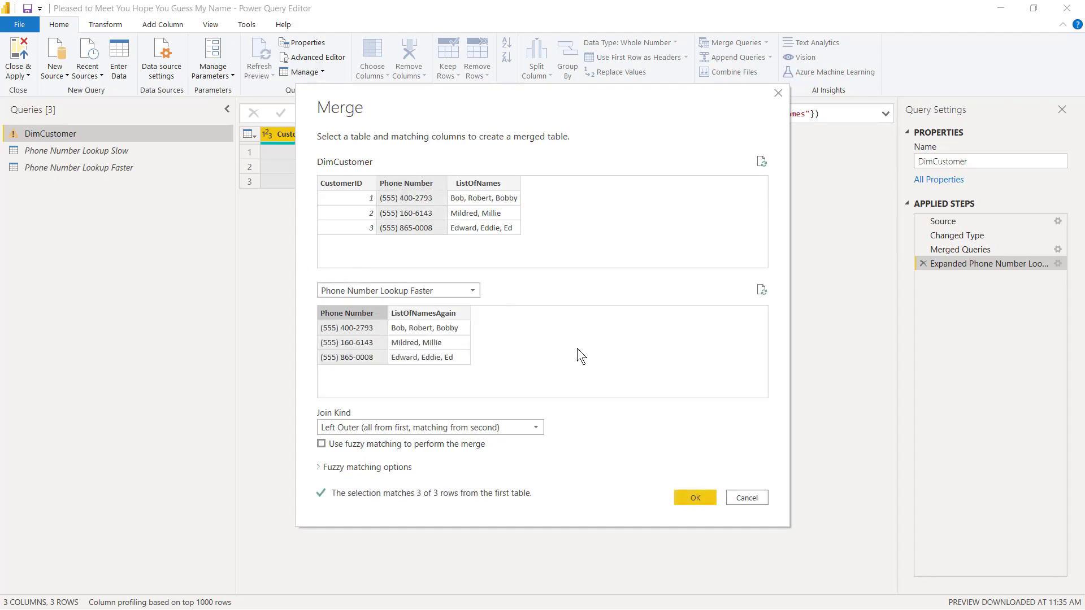
click(700, 497)
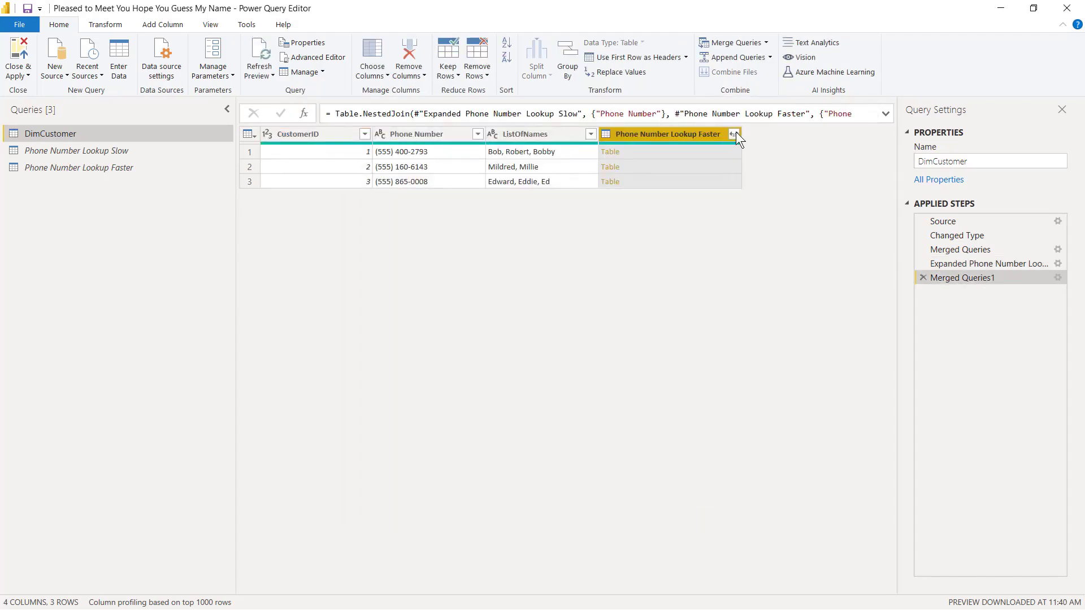
Expand the merged table to bring in only the ListOfNamesAgain column.
click(734, 134)
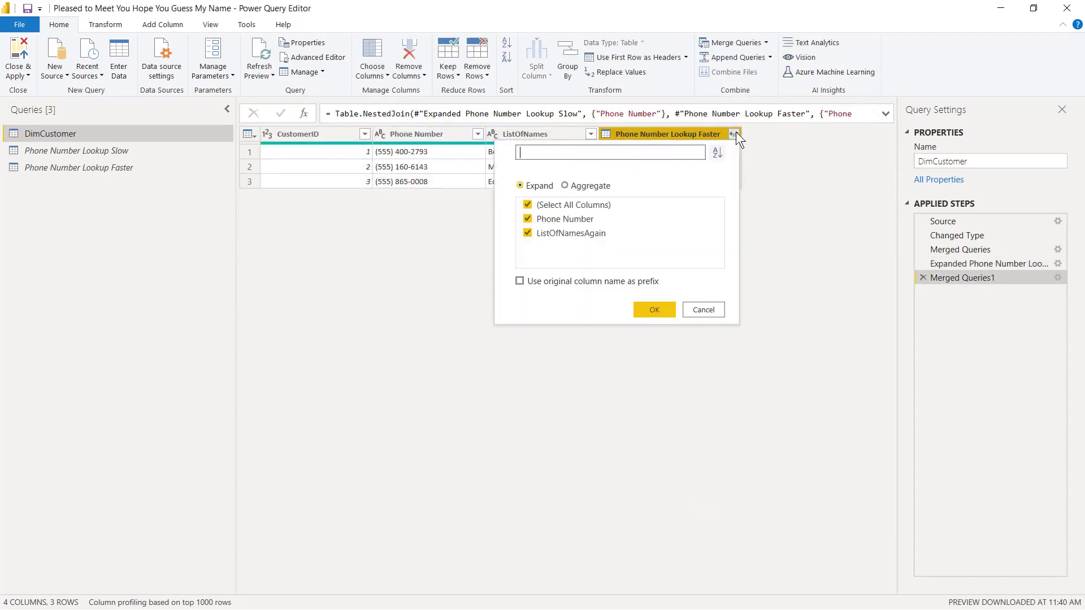
click(560, 220)
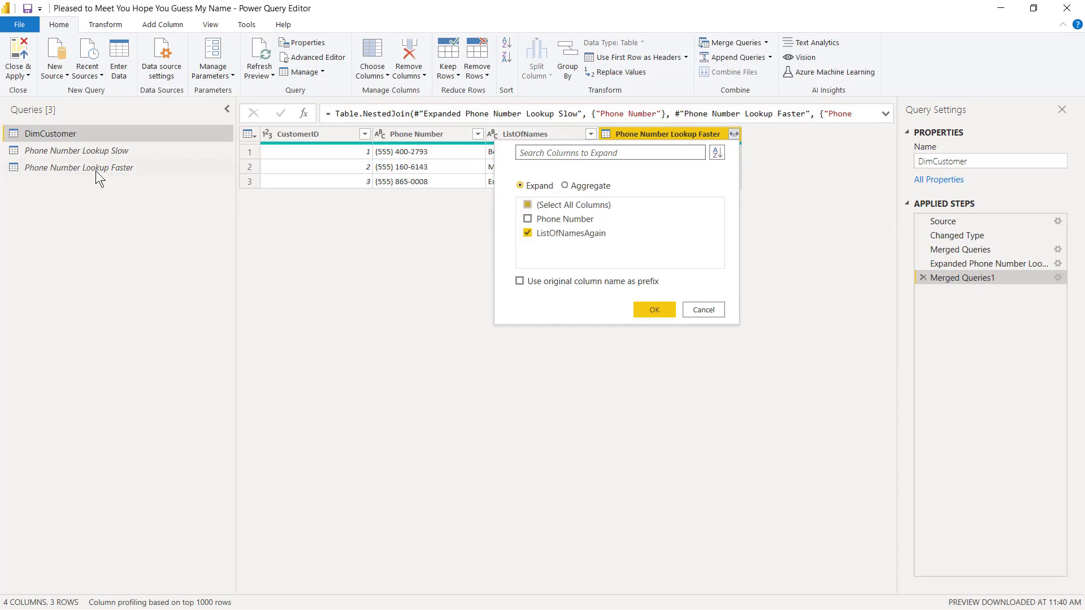
click(659, 310)
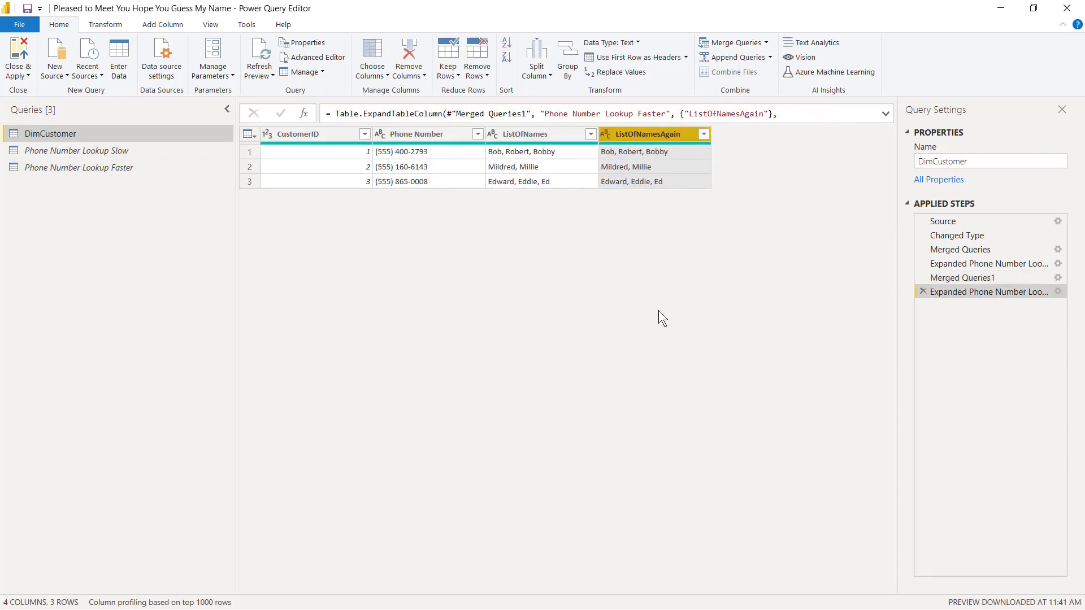